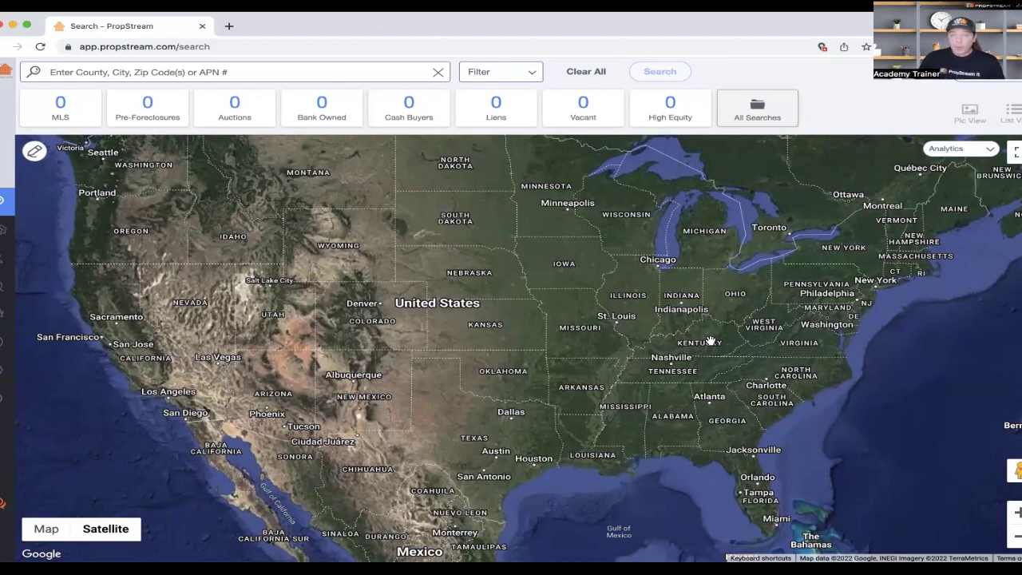
{"action": "scroll", "coordinate": [408, 325], "scroll_direction": "up", "scroll_amount": 1}
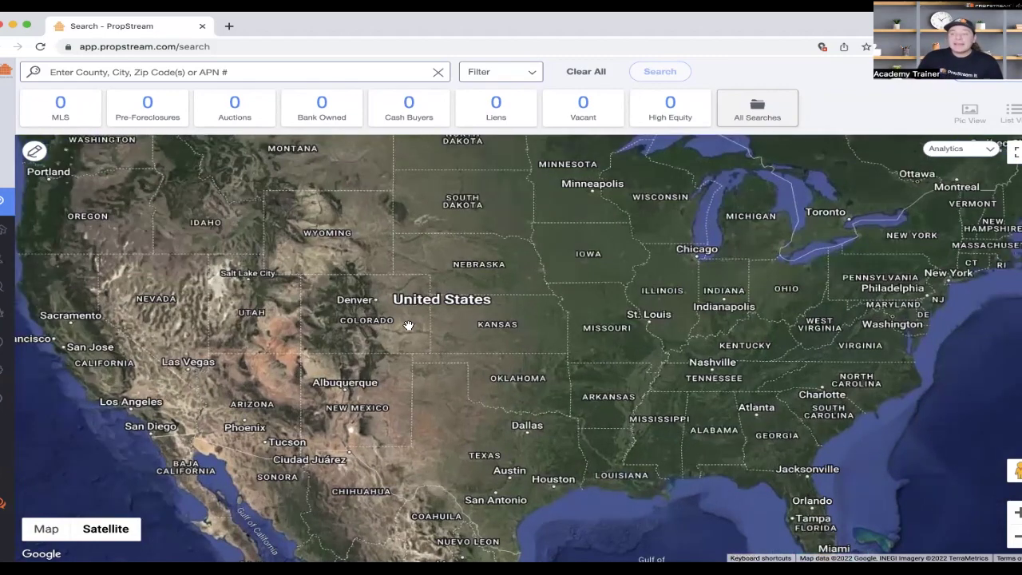
{"action": "scroll", "coordinate": [408, 325], "scroll_direction": "up", "scroll_amount": 1}
{"action": "scroll", "coordinate": [320, 327], "scroll_direction": "up", "scroll_amount": 1}
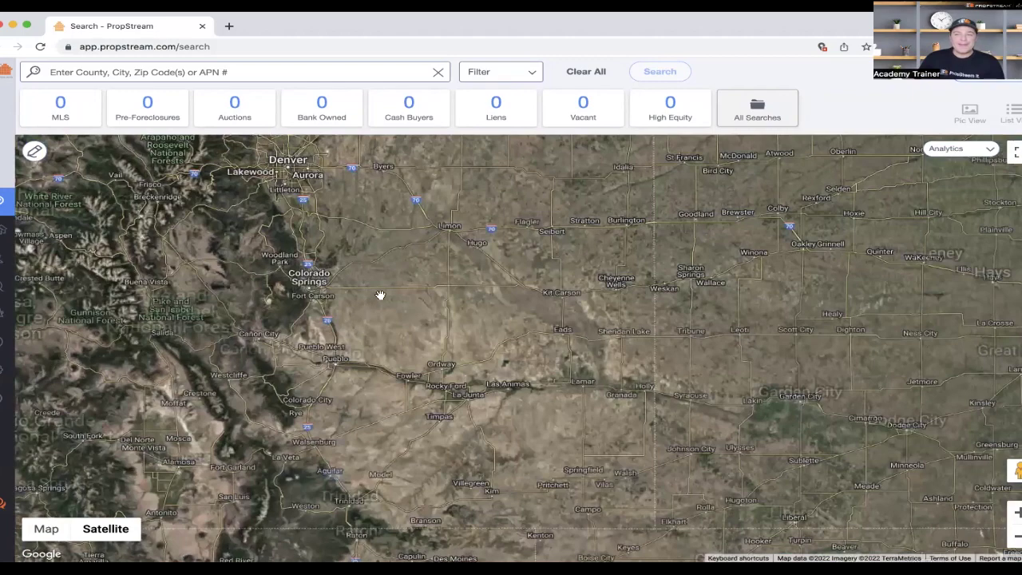
{"action": "scroll", "coordinate": [380, 296], "scroll_direction": "up", "scroll_amount": 2}
{"action": "scroll", "coordinate": [423, 303], "scroll_direction": "up", "scroll_amount": 2}
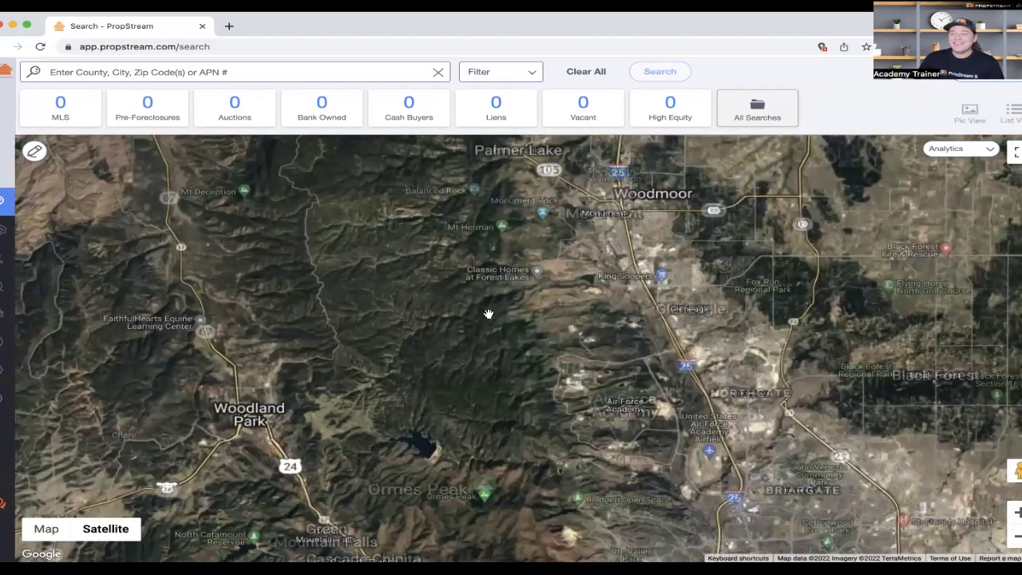
{"action": "scroll", "coordinate": [488, 314], "scroll_direction": "up", "scroll_amount": 1}
{"action": "scroll", "coordinate": [450, 230], "scroll_direction": "up", "scroll_amount": 1}
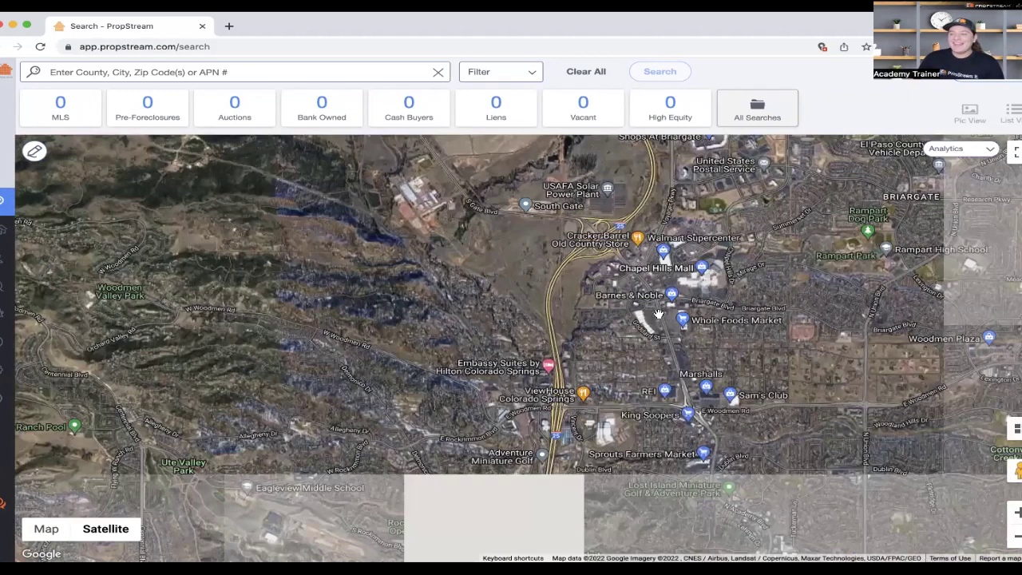
{"action": "scroll", "coordinate": [579, 275], "scroll_direction": "up", "scroll_amount": 1}
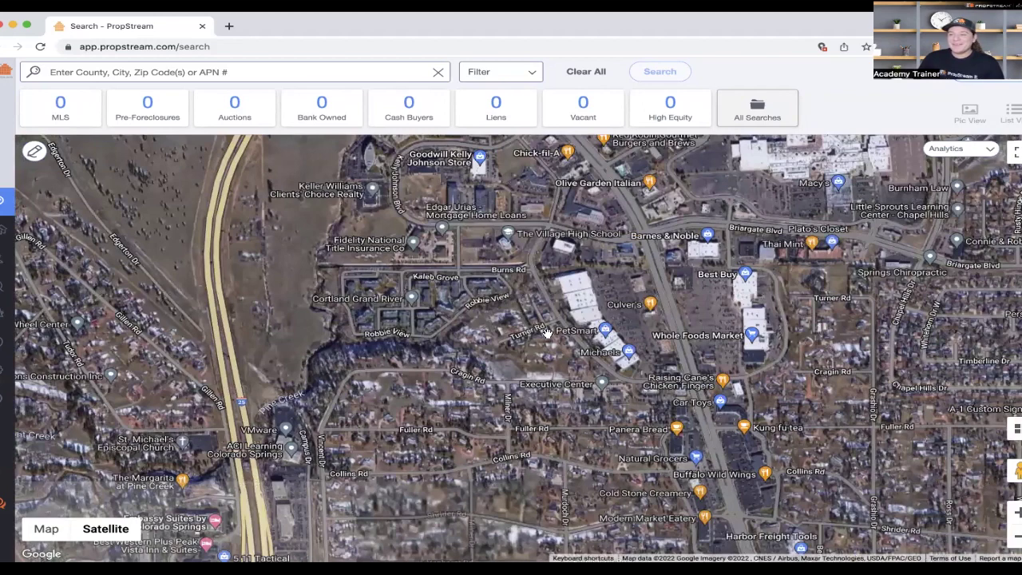
{"action": "scroll", "coordinate": [548, 333], "scroll_direction": "up", "scroll_amount": 4}
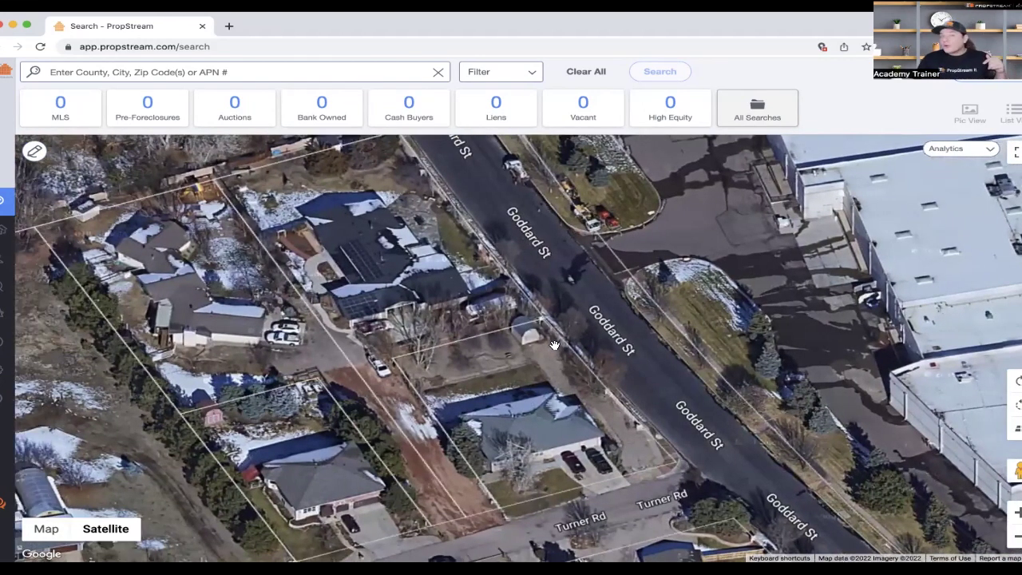
{"action": "scroll", "coordinate": [463, 355], "scroll_direction": "down", "scroll_amount": 2}
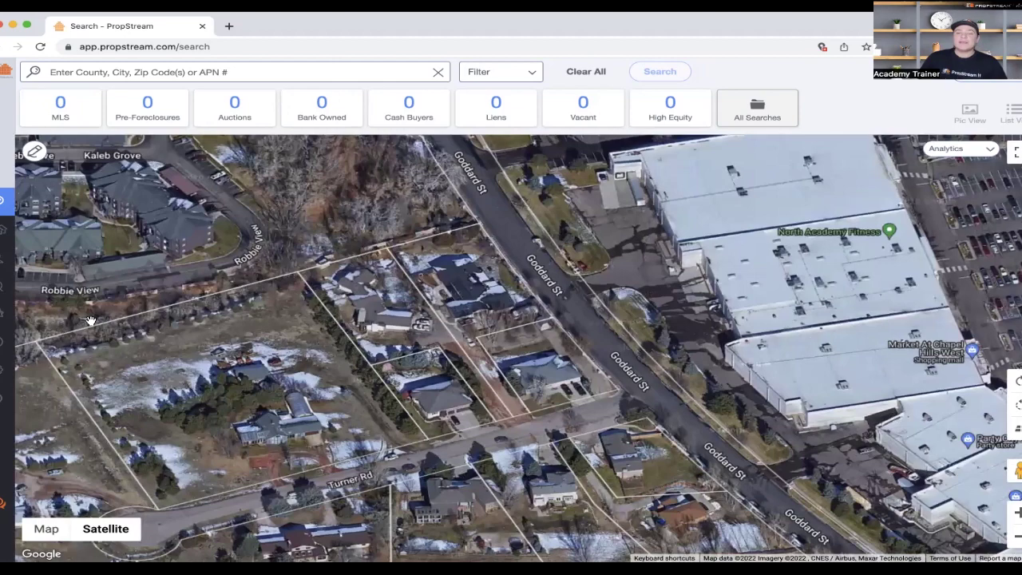
{"action": "left_click", "coordinate": [259, 367]}
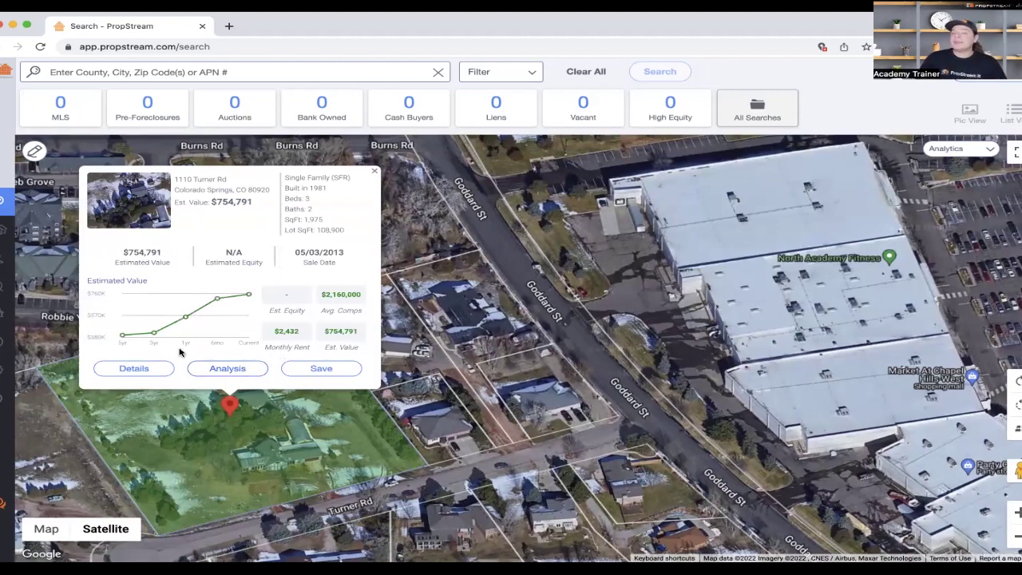
{"action": "left_click", "coordinate": [136, 371]}
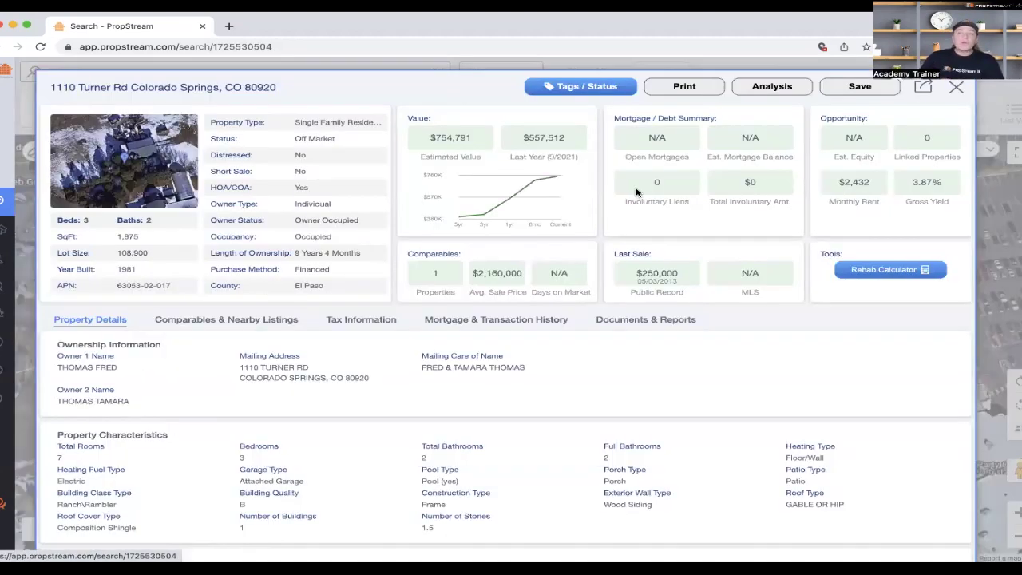
{"action": "scroll", "coordinate": [639, 186], "scroll_direction": "down", "scroll_amount": 4}
{"action": "scroll", "coordinate": [636, 190], "scroll_direction": "down", "scroll_amount": 3}
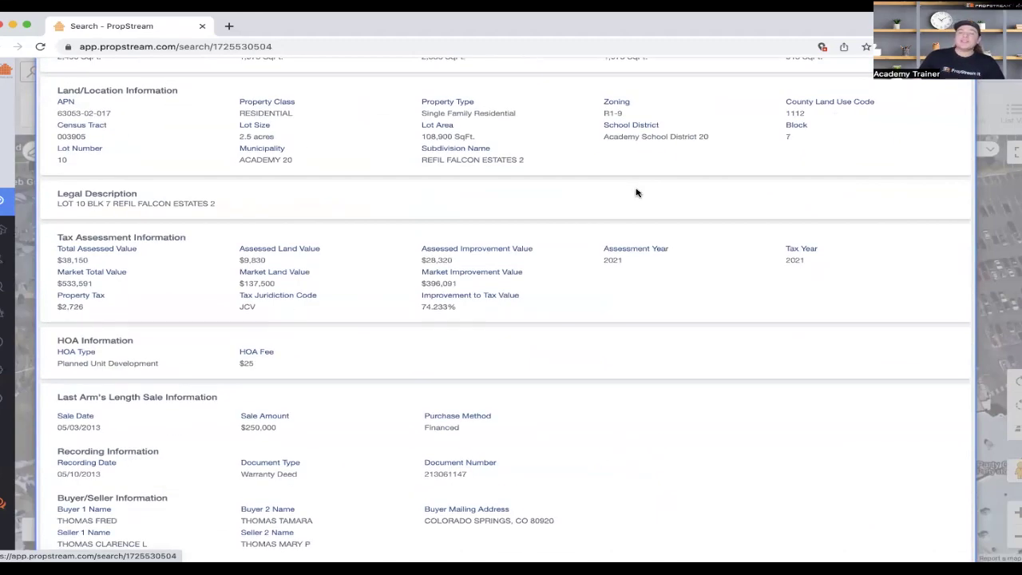
{"action": "scroll", "coordinate": [635, 195], "scroll_direction": "up", "scroll_amount": 7}
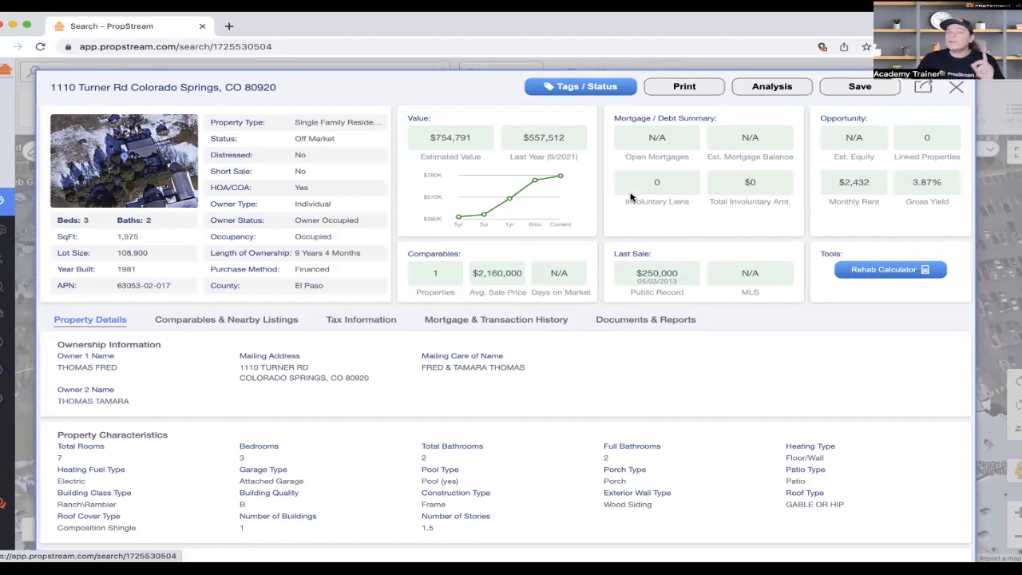
{"action": "scroll", "coordinate": [942, 112], "scroll_direction": "down", "scroll_amount": 1}
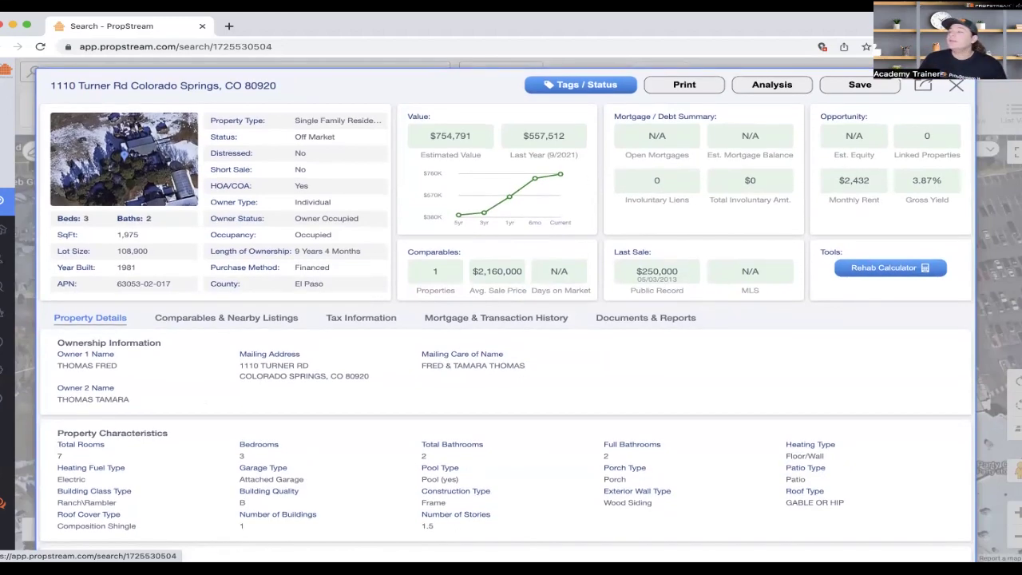
{"action": "left_click", "coordinate": [959, 90]}
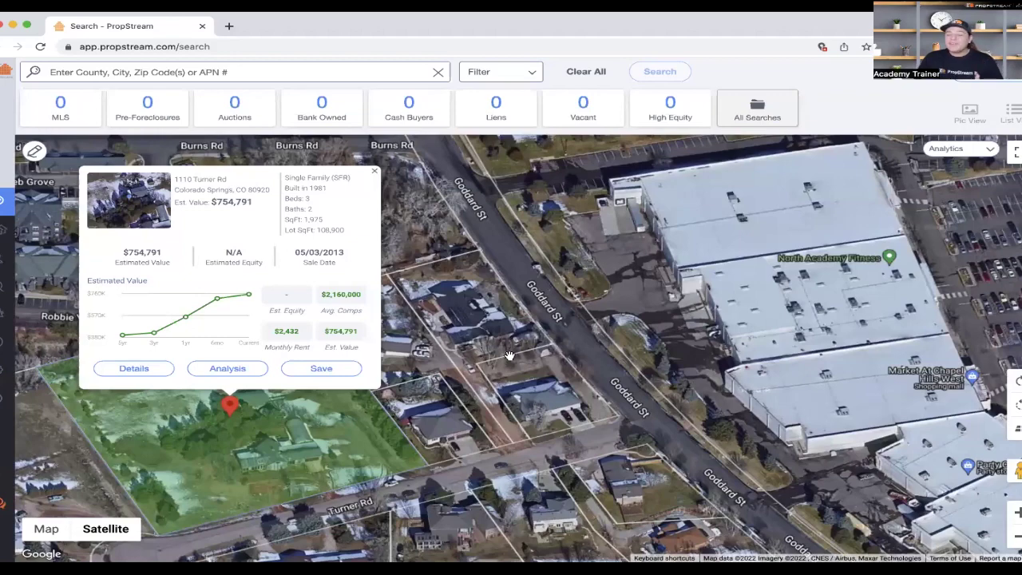
- Zoom the map out over Colorado Springs and close the 1110 Turner Rd property card
{"action": "left_click_drag", "start_coordinate": [515, 353], "coordinate": [533, 385]}
{"action": "left_click", "coordinate": [175, 71]}
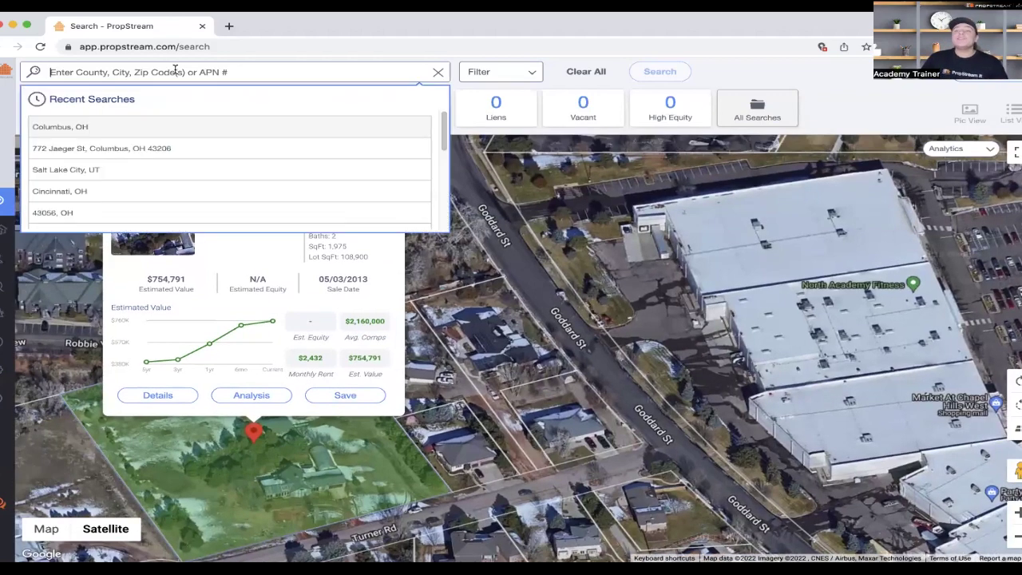
{"action": "left_click", "coordinate": [539, 312]}
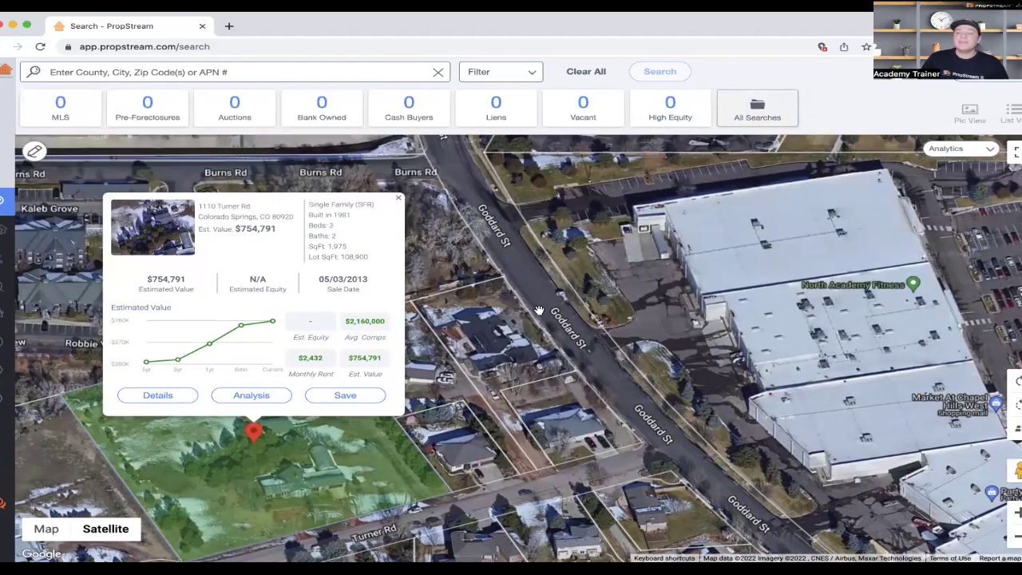
{"action": "scroll", "coordinate": [539, 312], "scroll_direction": "down", "scroll_amount": 1}
{"action": "scroll", "coordinate": [559, 347], "scroll_direction": "down", "scroll_amount": 3}
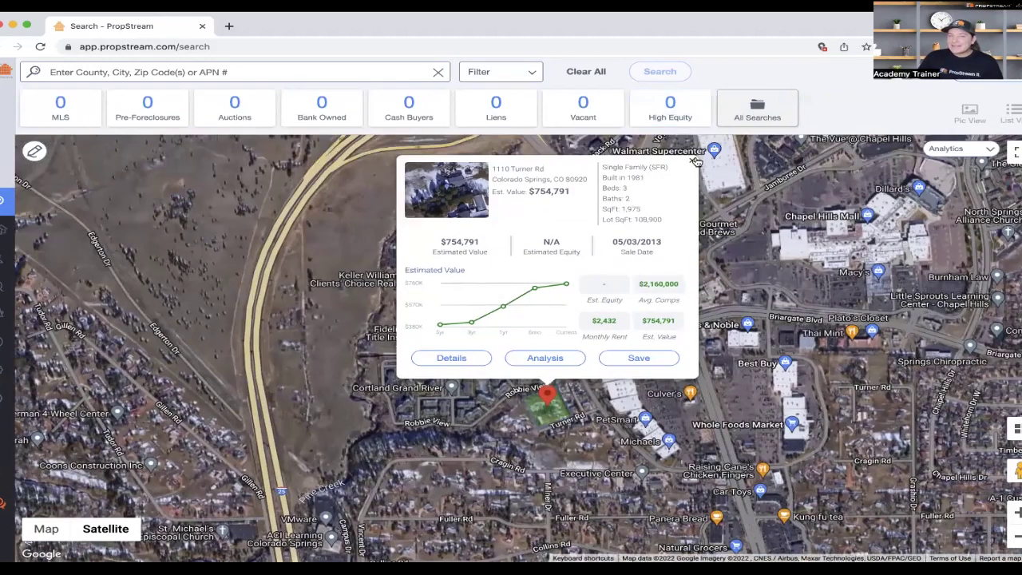
{"action": "left_click", "coordinate": [693, 162]}
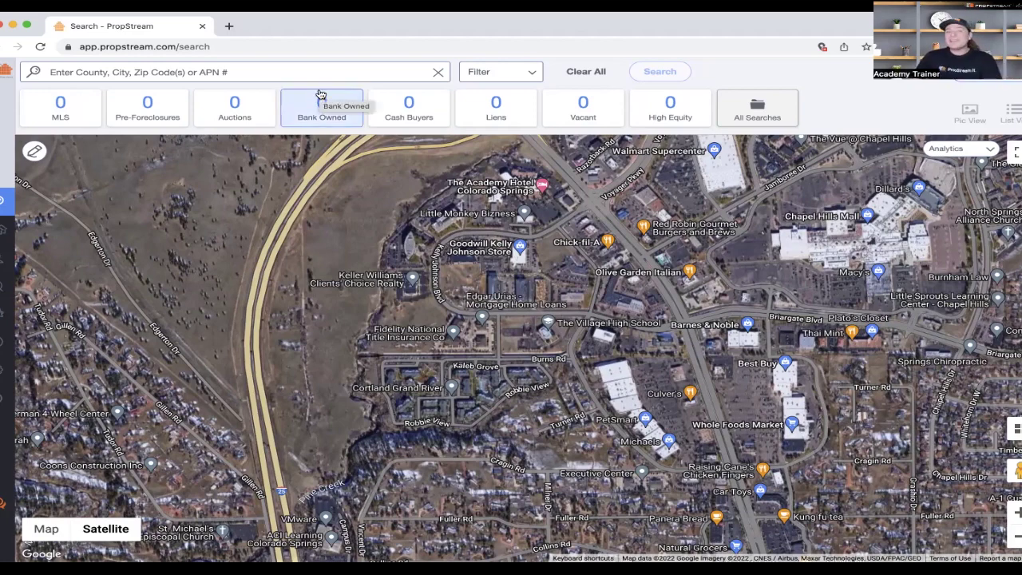
- Search for 'Orange County' and pick Orange County, CA, loading 963,575 properties
{"action": "scroll", "coordinate": [369, 224], "scroll_direction": "down", "scroll_amount": 1}
{"action": "scroll", "coordinate": [369, 224], "scroll_direction": "down", "scroll_amount": 1}
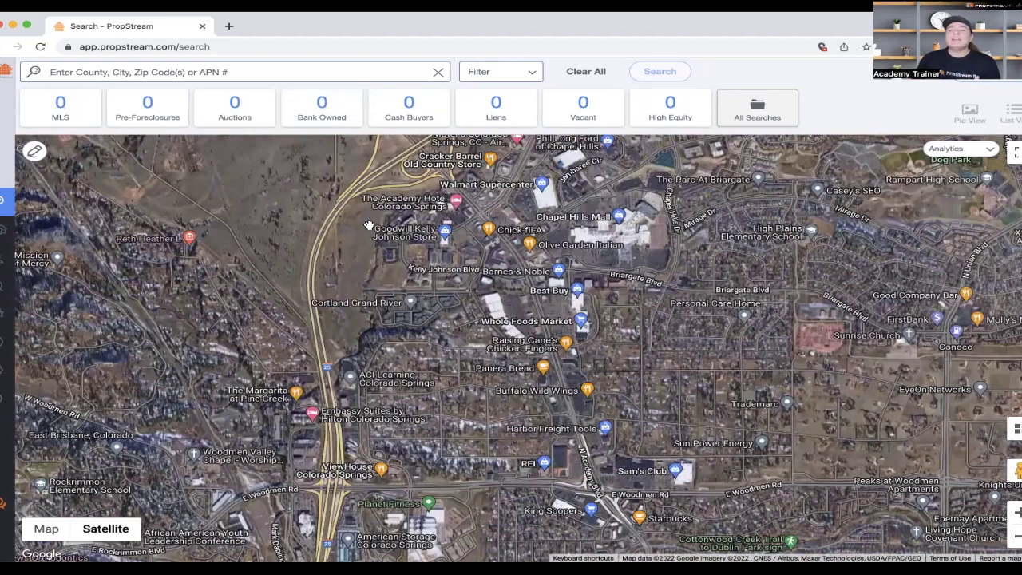
{"action": "left_click", "coordinate": [219, 73]}
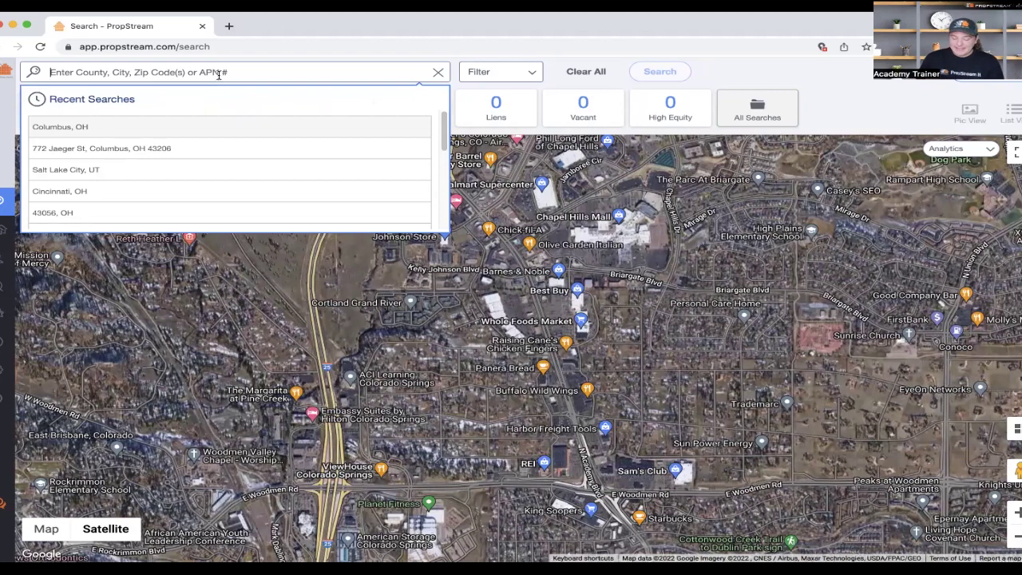
{"action": "type", "text": "Orange County"}
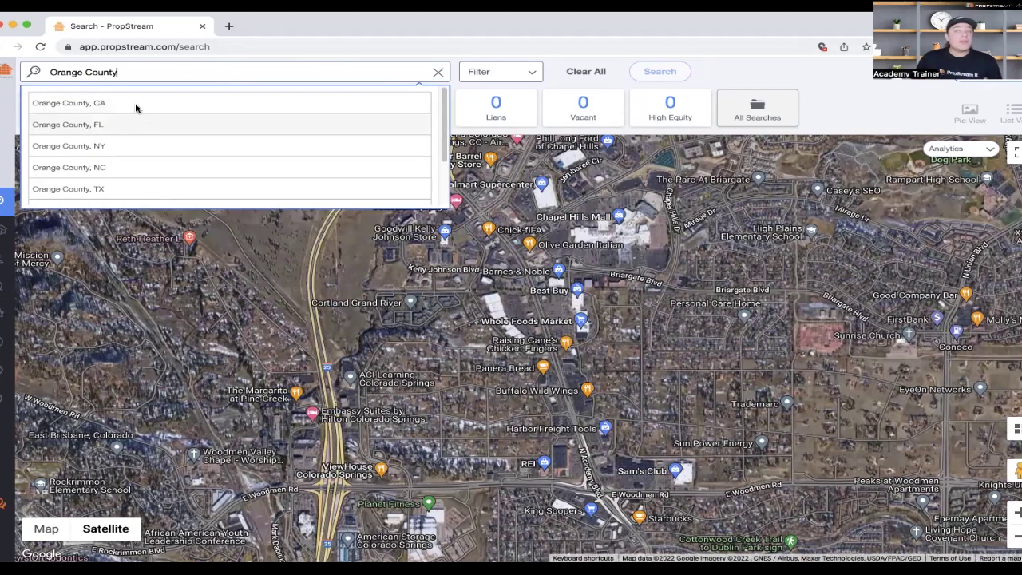
{"action": "left_click", "coordinate": [87, 105]}
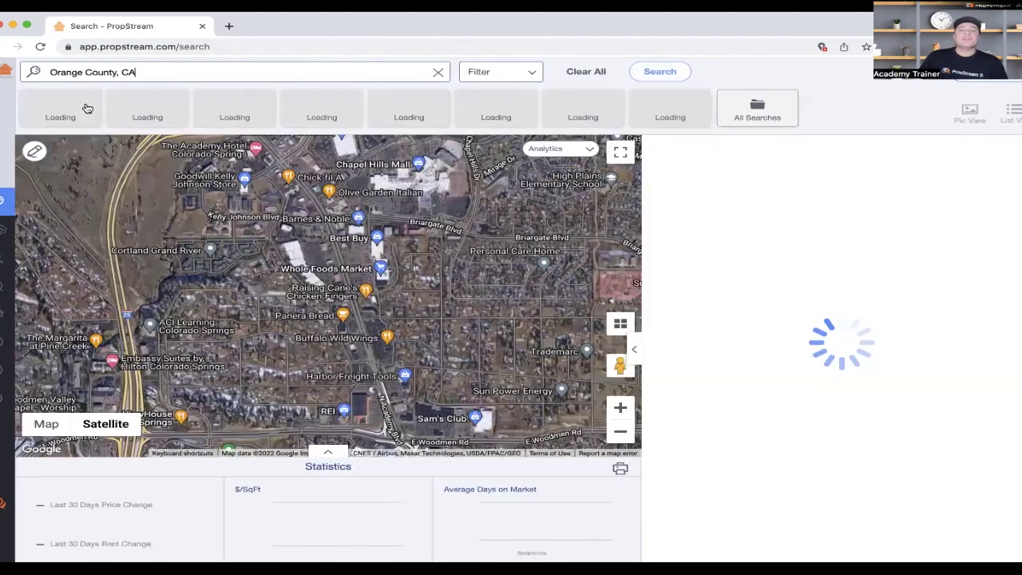
{"action": "triple_click", "coordinate": [115, 69]}
{"action": "key", "text": "Home"}
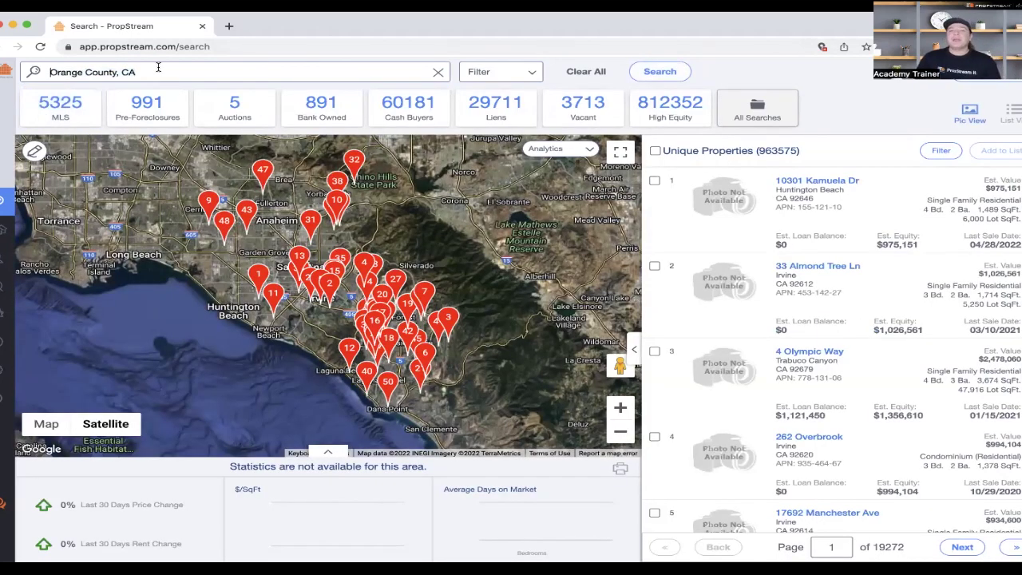
{"action": "double_click", "coordinate": [778, 150]}
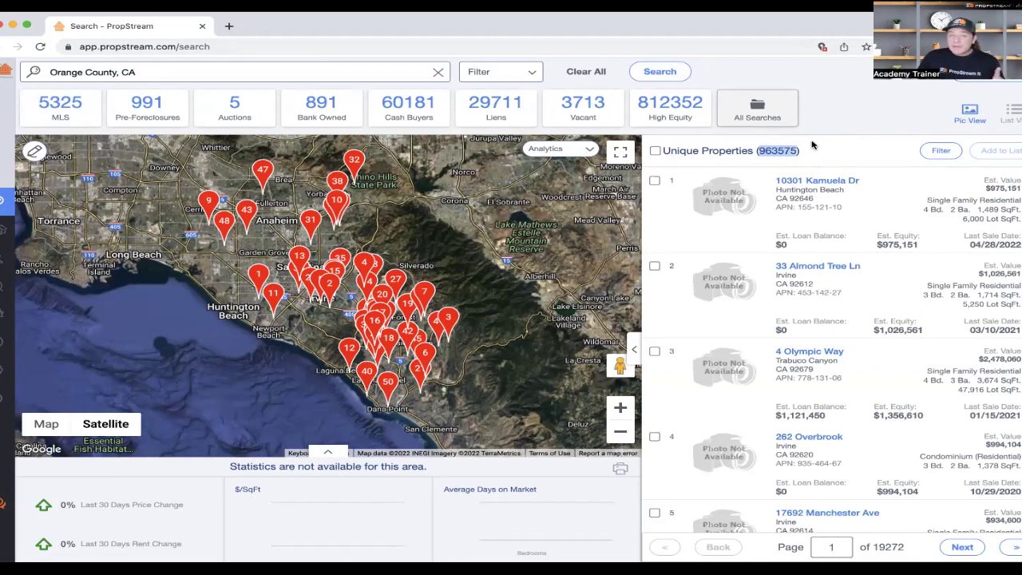
{"action": "left_click", "coordinate": [150, 71]}
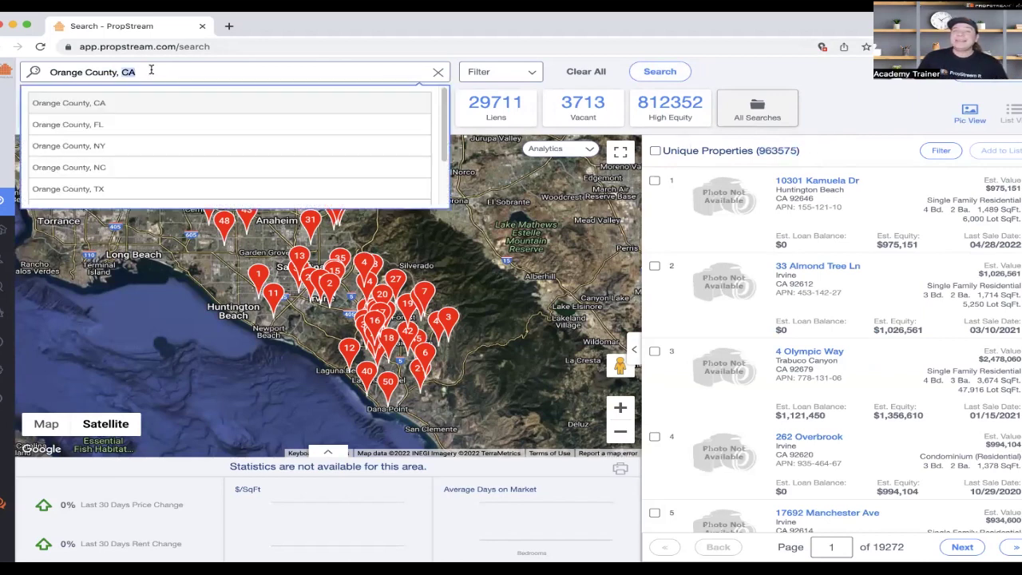
{"action": "double_click", "coordinate": [780, 150]}
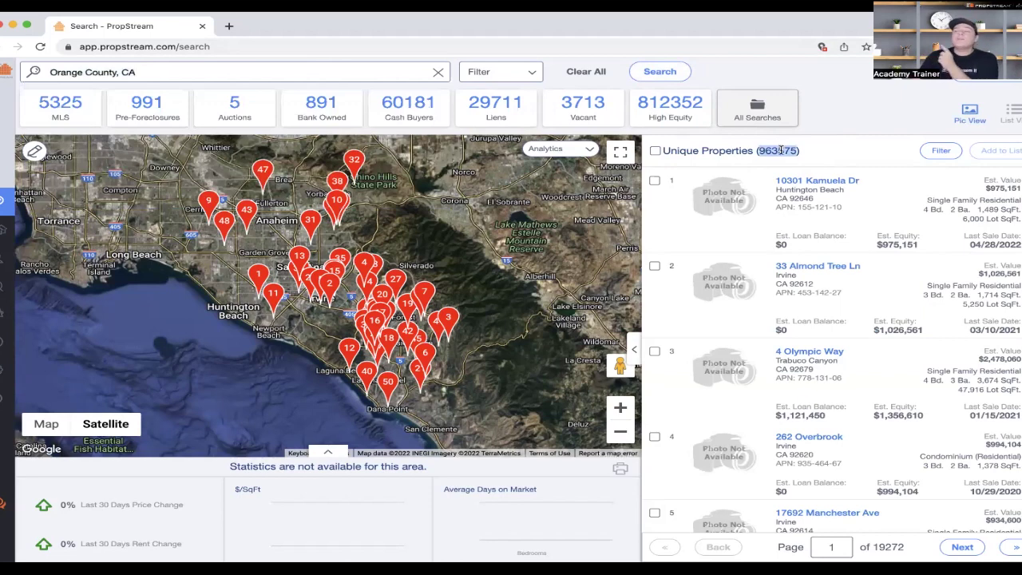
{"action": "triple_click", "coordinate": [703, 151]}
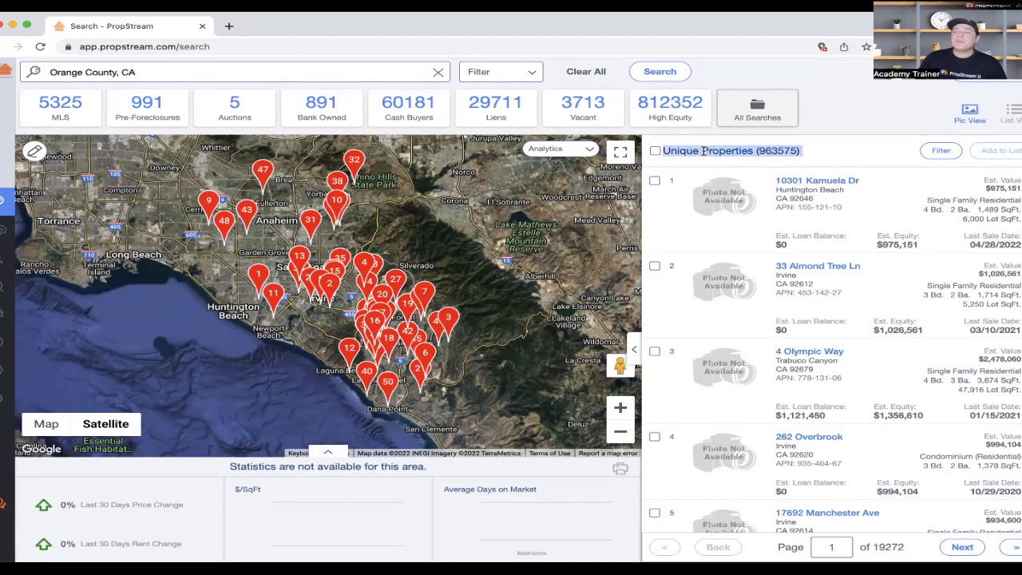
{"action": "double_click", "coordinate": [774, 150]}
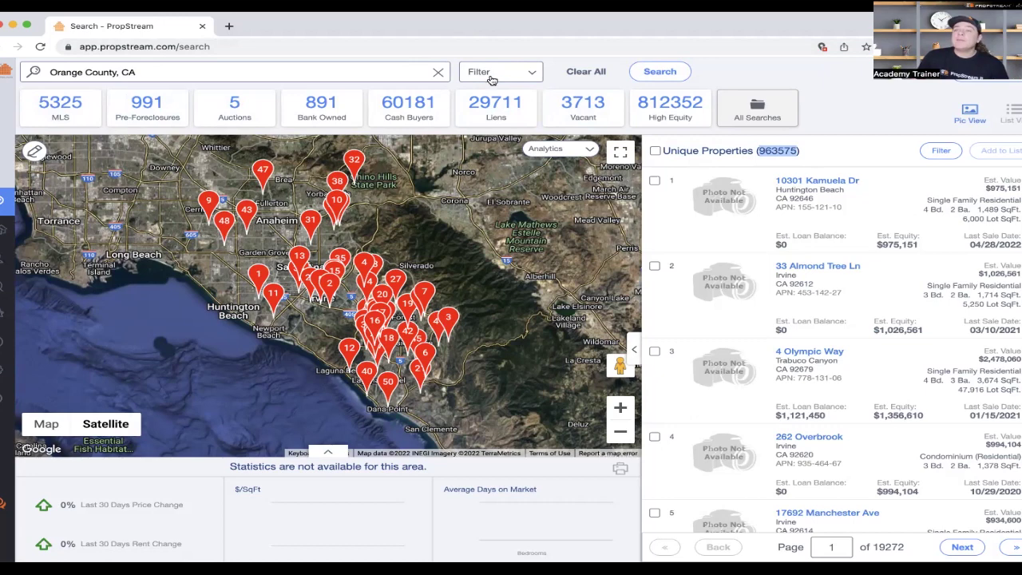
- Open the Search Options filter panel for the Orange County, CA search
{"action": "left_click", "coordinate": [233, 72]}
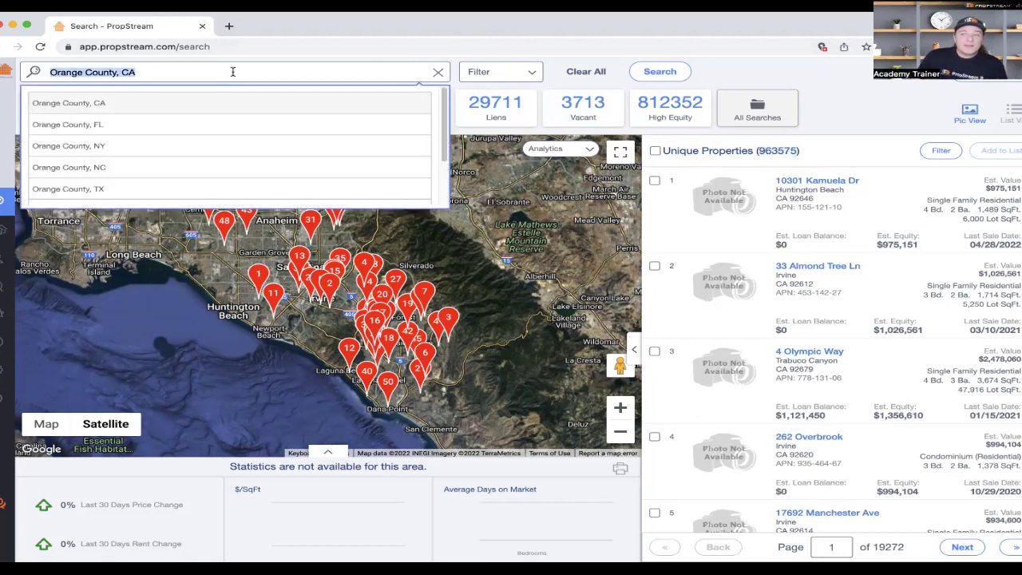
{"action": "left_click", "coordinate": [502, 72]}
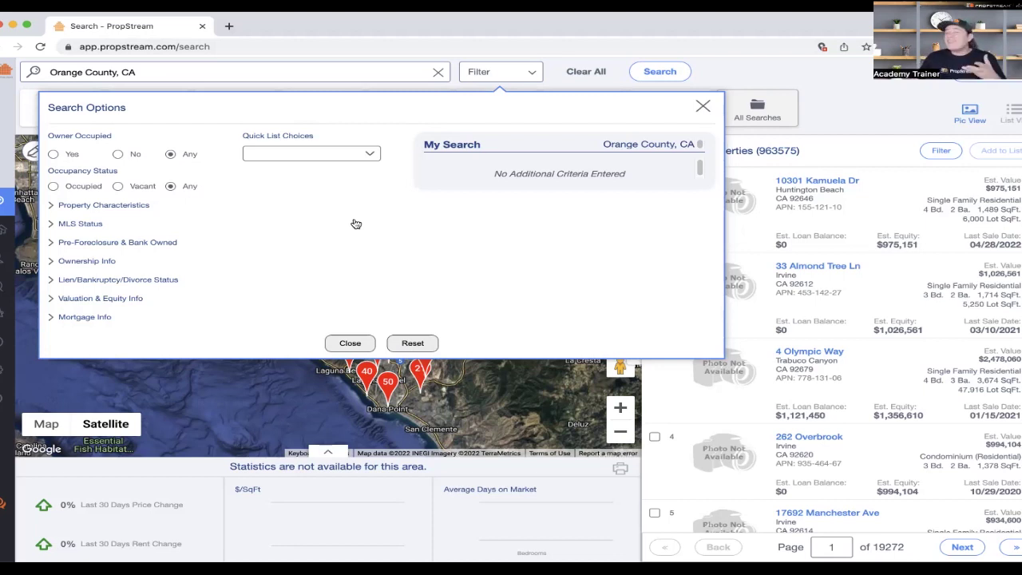
- Filter to Pre-Foreclosures, Residential classification and Single Family type, leaving 644 properties
{"action": "left_click", "coordinate": [330, 155]}
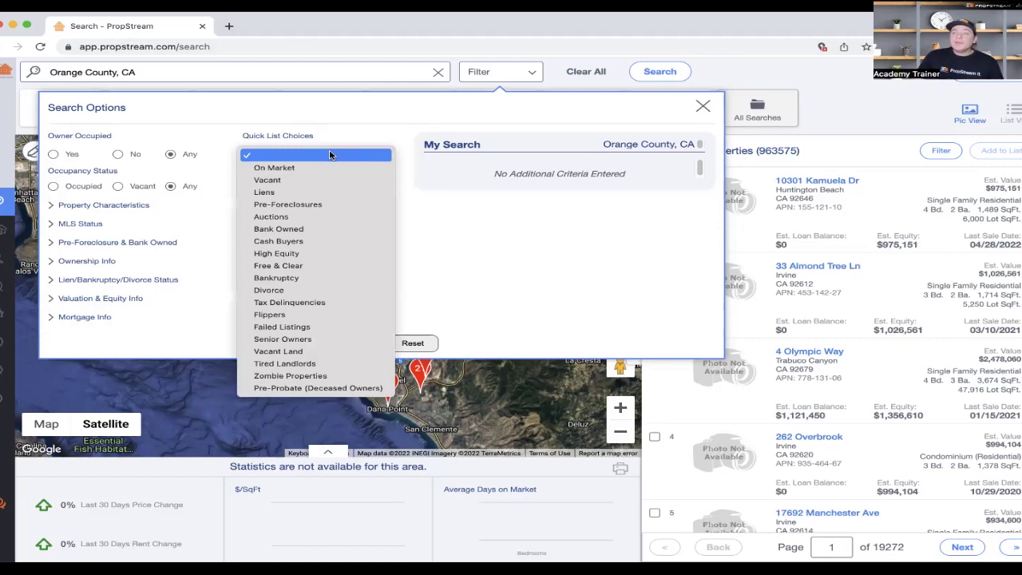
{"action": "left_click", "coordinate": [316, 207]}
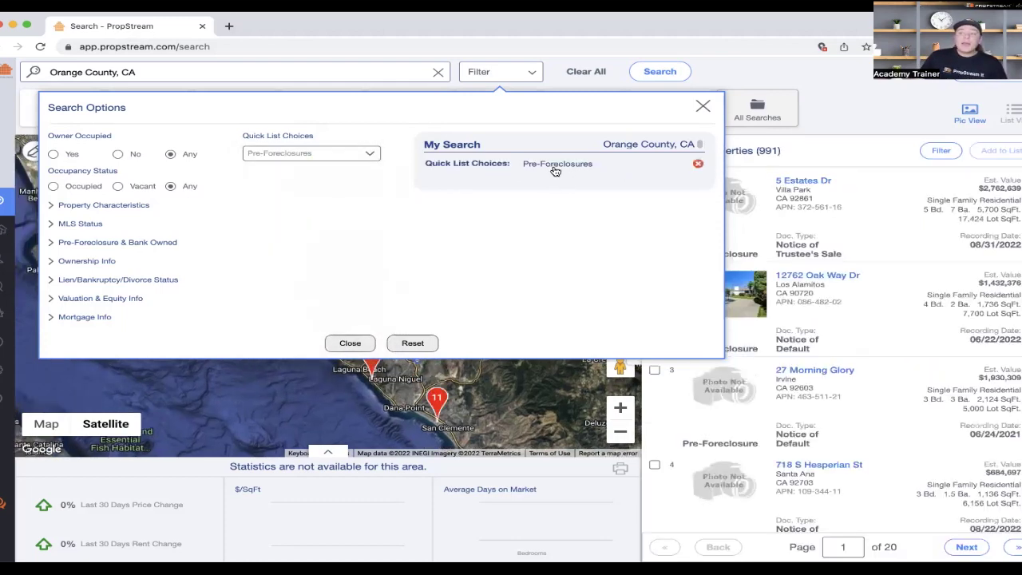
{"action": "left_click", "coordinate": [102, 204]}
{"action": "left_click", "coordinate": [126, 240]}
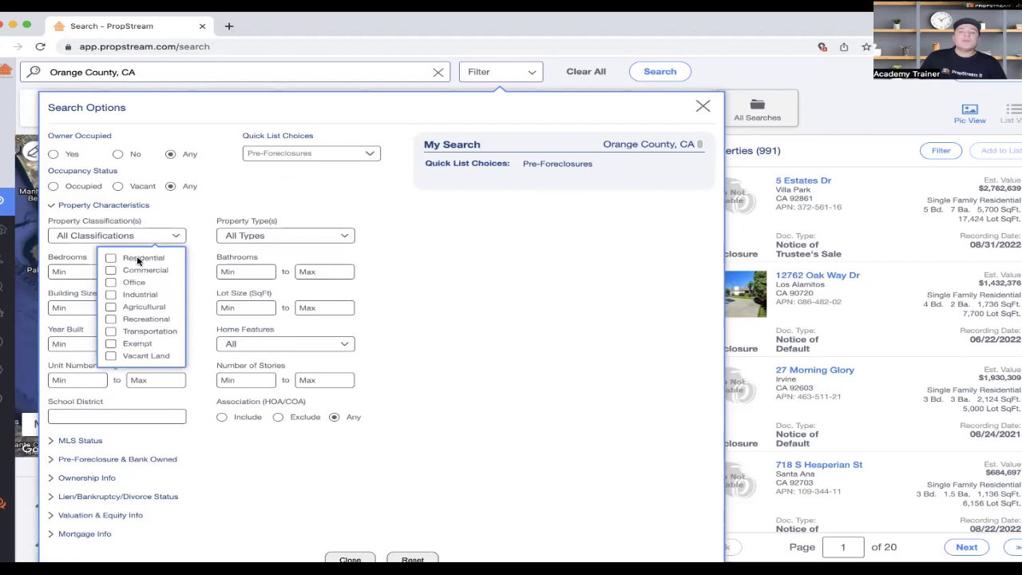
{"action": "left_click", "coordinate": [138, 258]}
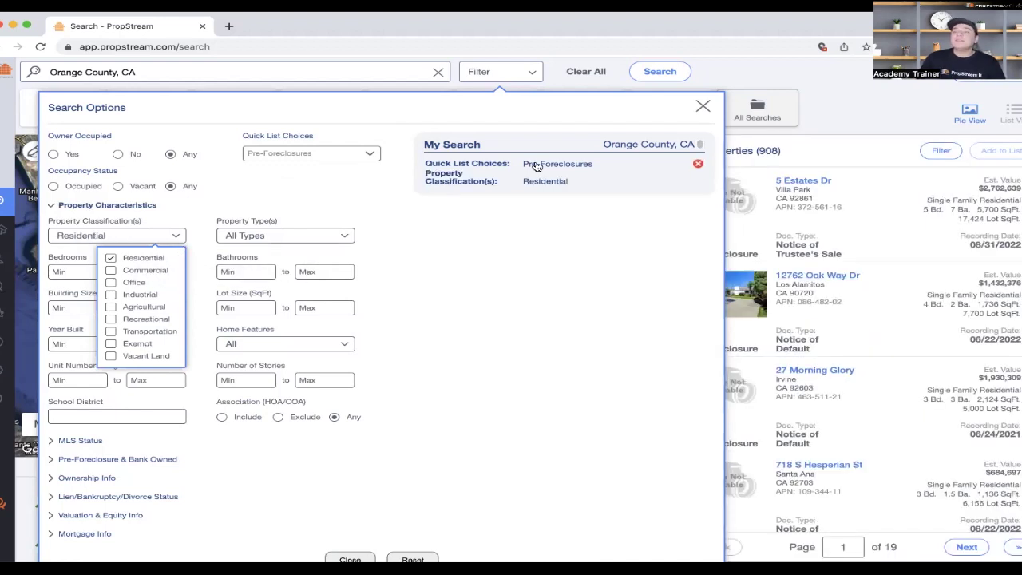
{"action": "left_click", "coordinate": [252, 237]}
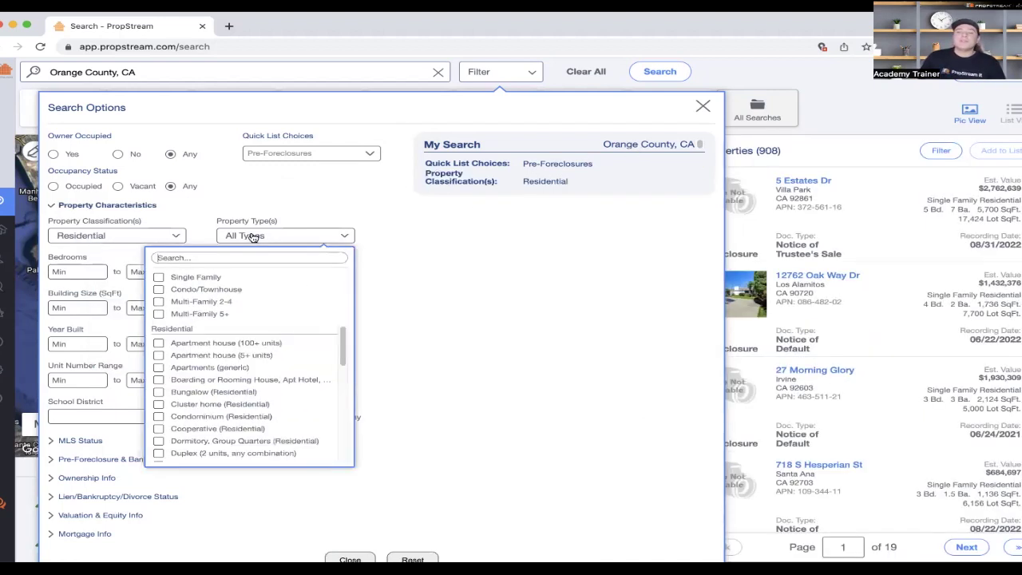
{"action": "left_click", "coordinate": [190, 279]}
{"action": "left_click", "coordinate": [515, 267]}
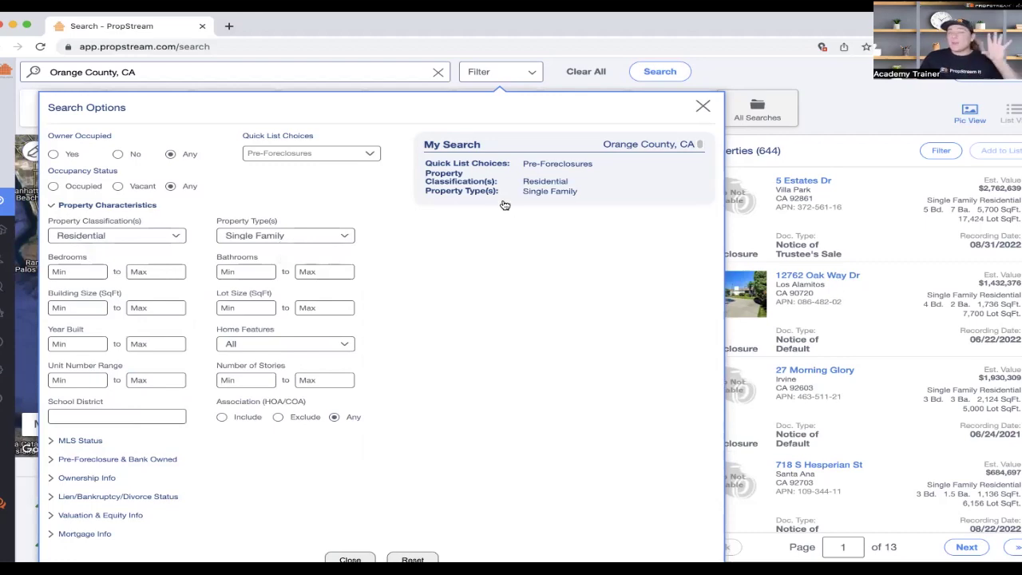
{"action": "left_click", "coordinate": [852, 110]}
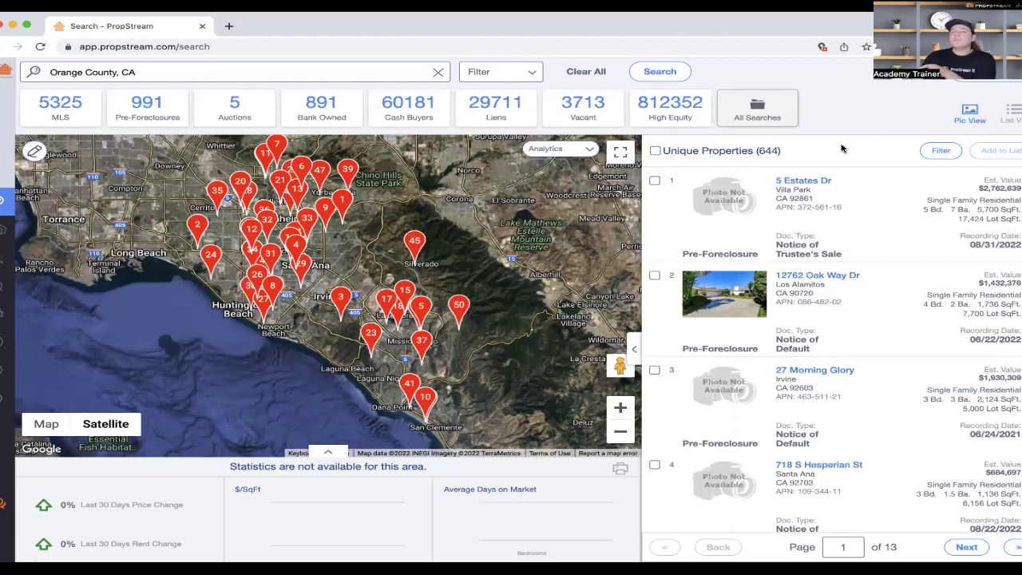
- Remove the Pre-Foreclosures, Residential and Single Family criteria from the search
{"action": "left_click", "coordinate": [515, 76]}
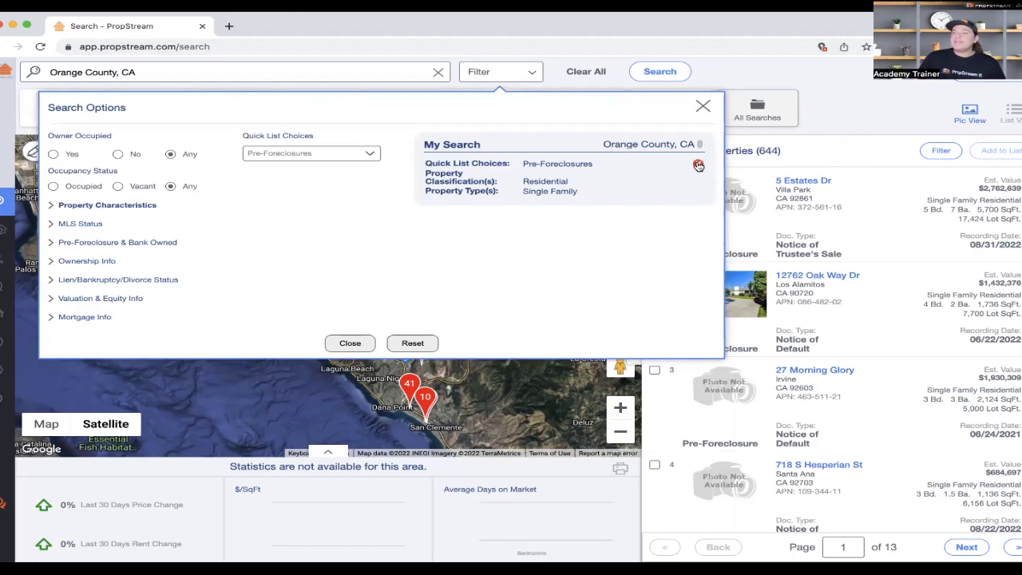
{"action": "left_click", "coordinate": [699, 163]}
{"action": "left_click", "coordinate": [699, 165]}
{"action": "left_click", "coordinate": [699, 166]}
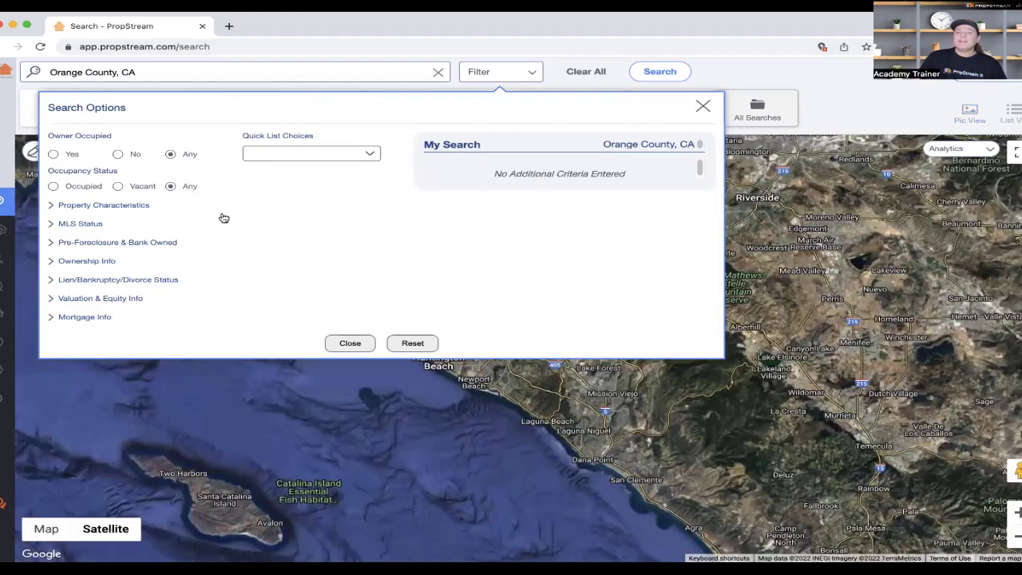
{"action": "left_click", "coordinate": [119, 205]}
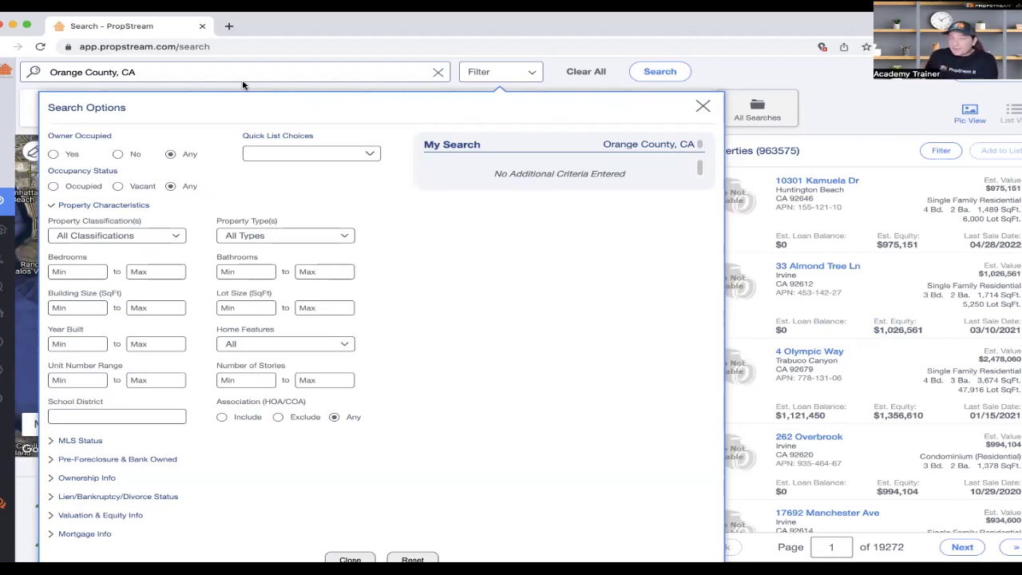
- Check the restored 963,575 result count, then expand the Ownership Info filters
{"action": "left_click", "coordinate": [785, 148]}
{"action": "double_click", "coordinate": [778, 151]}
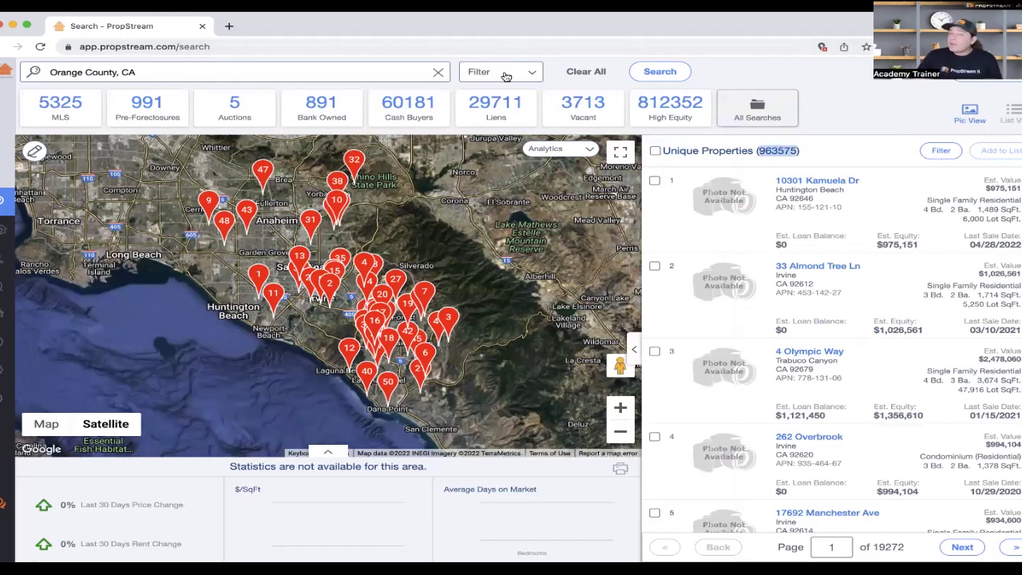
{"action": "left_click", "coordinate": [511, 75]}
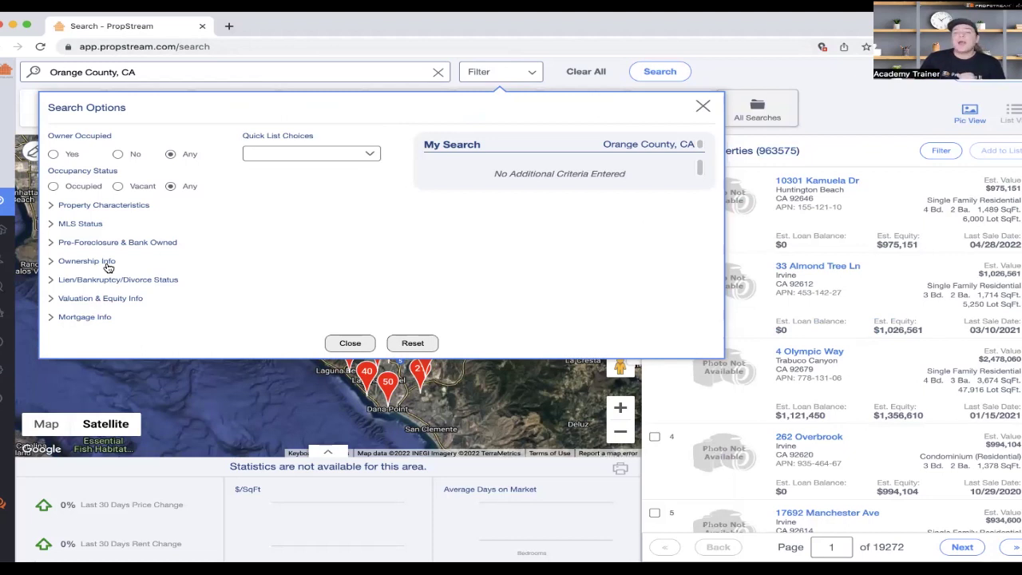
{"action": "left_click", "coordinate": [71, 265]}
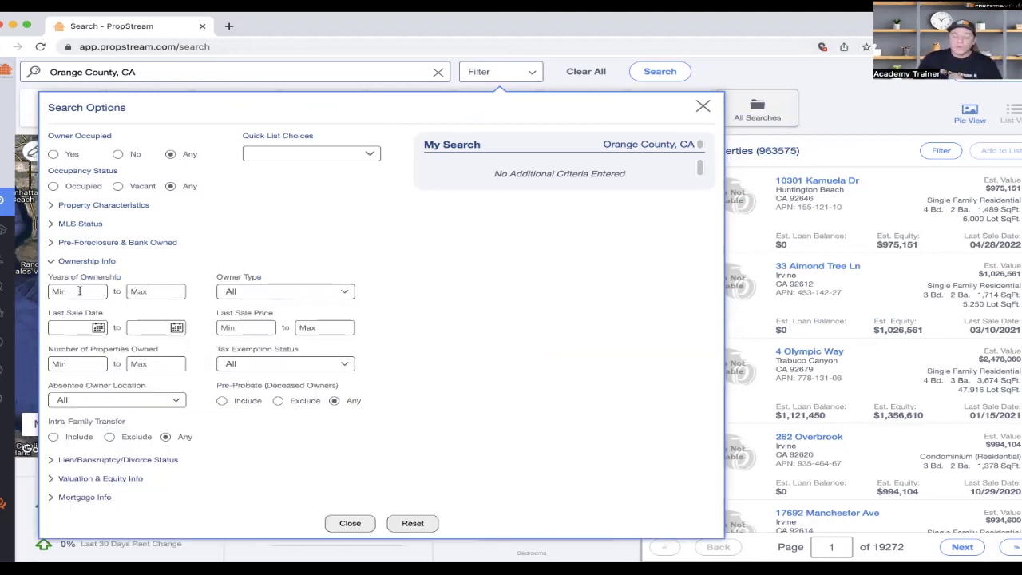
- Set minimum Years of Ownership to 5, cutting results to 398,341 properties
{"action": "left_click", "coordinate": [79, 291]}
{"action": "type", "text": "5"}
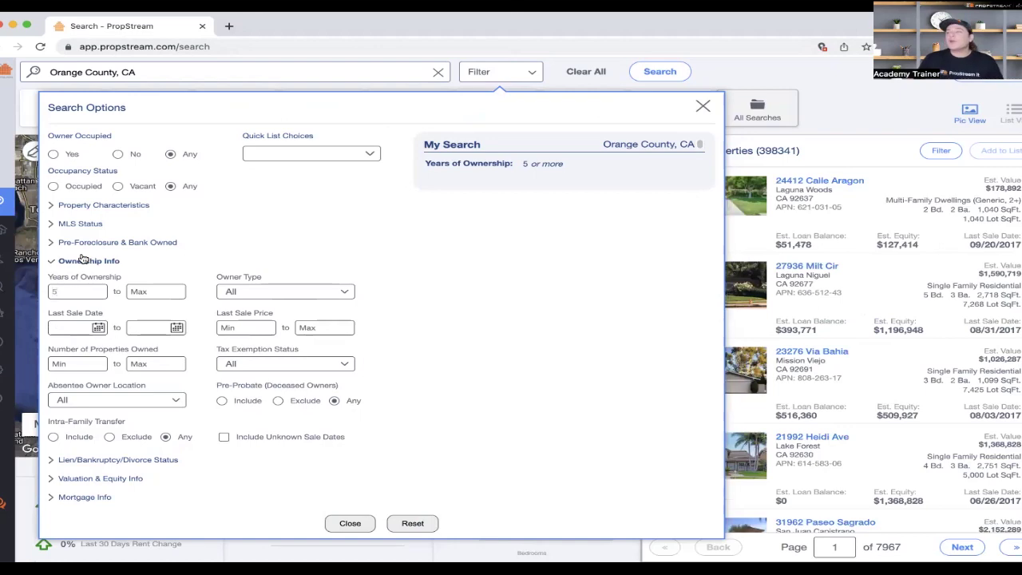
{"action": "left_click", "coordinate": [775, 153]}
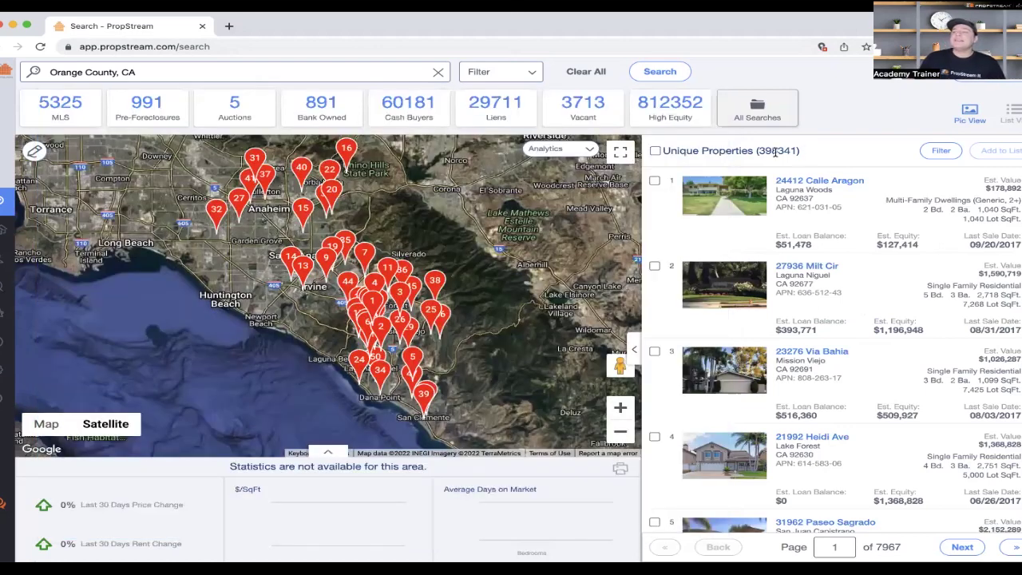
{"action": "double_click", "coordinate": [774, 151]}
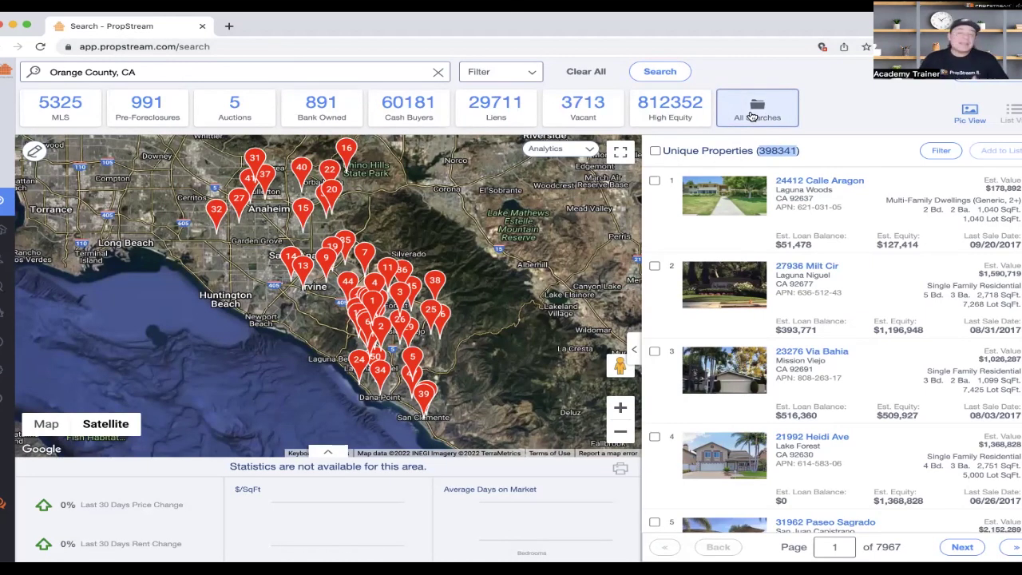
- Reopen filters and review the Property Classification and Property Type dropdown choices
{"action": "left_click", "coordinate": [505, 70]}
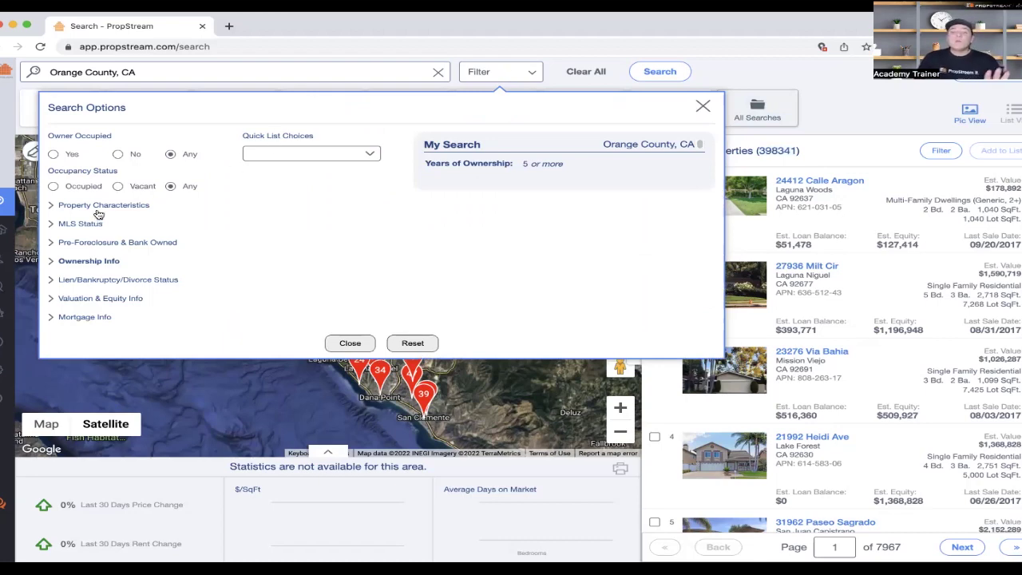
{"action": "left_click", "coordinate": [99, 206]}
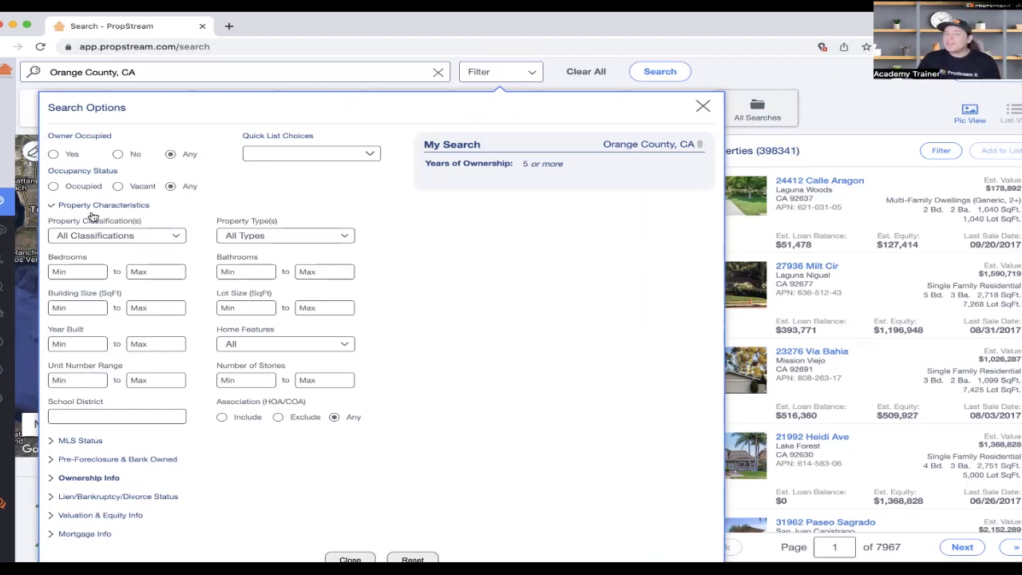
{"action": "left_click", "coordinate": [152, 235]}
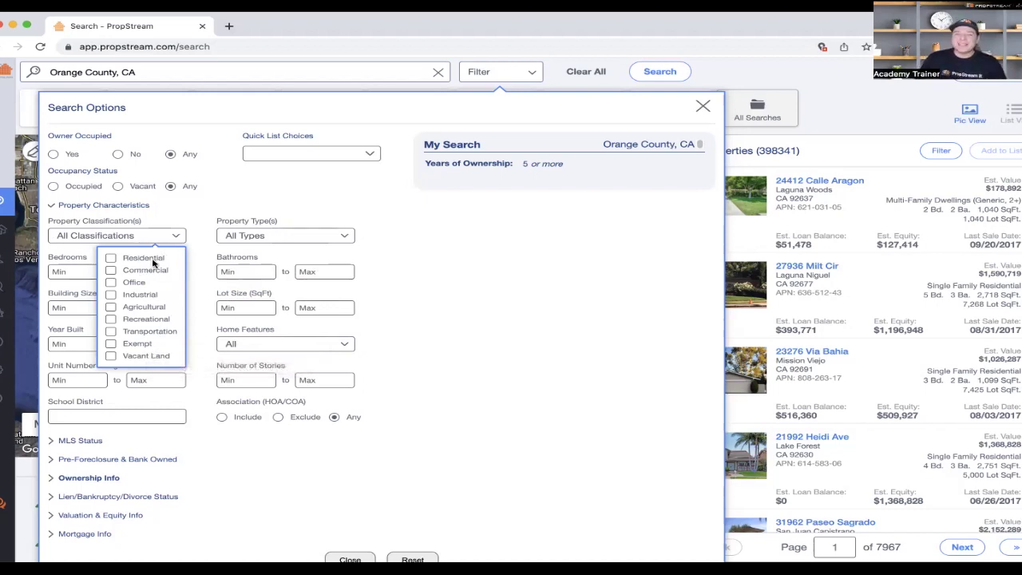
{"action": "right_click", "coordinate": [243, 236]}
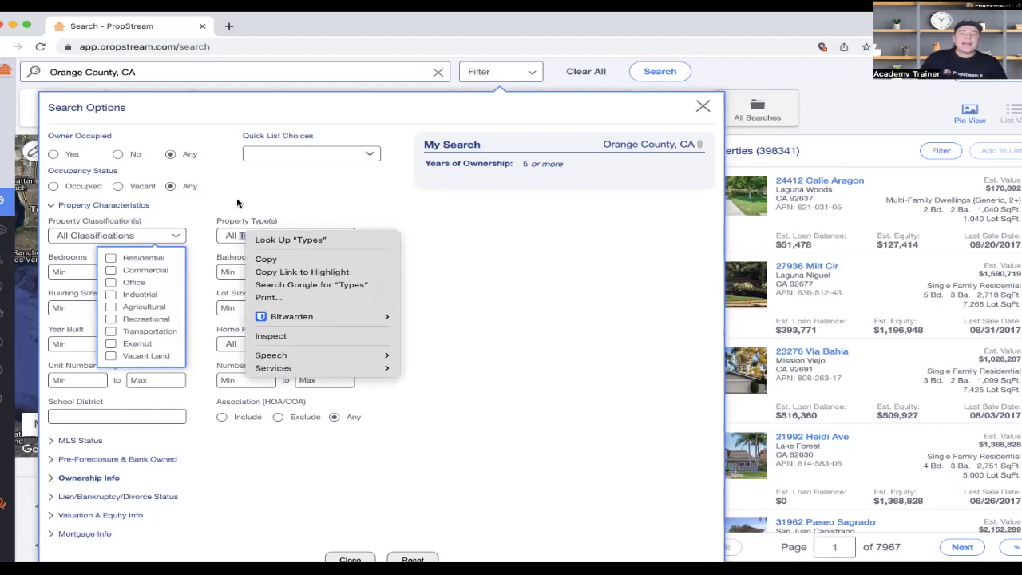
{"action": "key", "text": "Escape"}
{"action": "left_click", "coordinate": [236, 237]}
{"action": "left_click", "coordinate": [149, 236]}
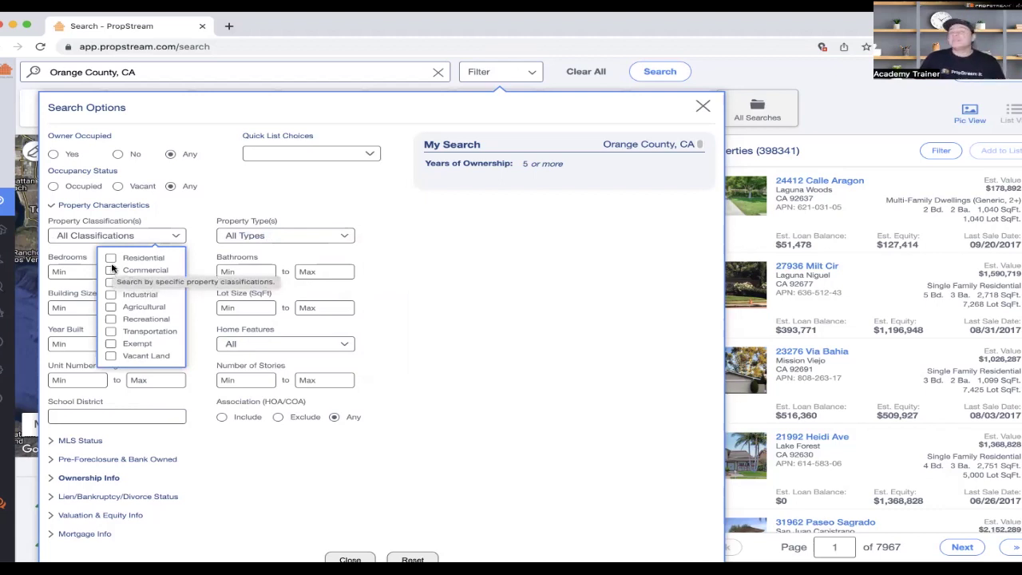
{"action": "left_click", "coordinate": [240, 237]}
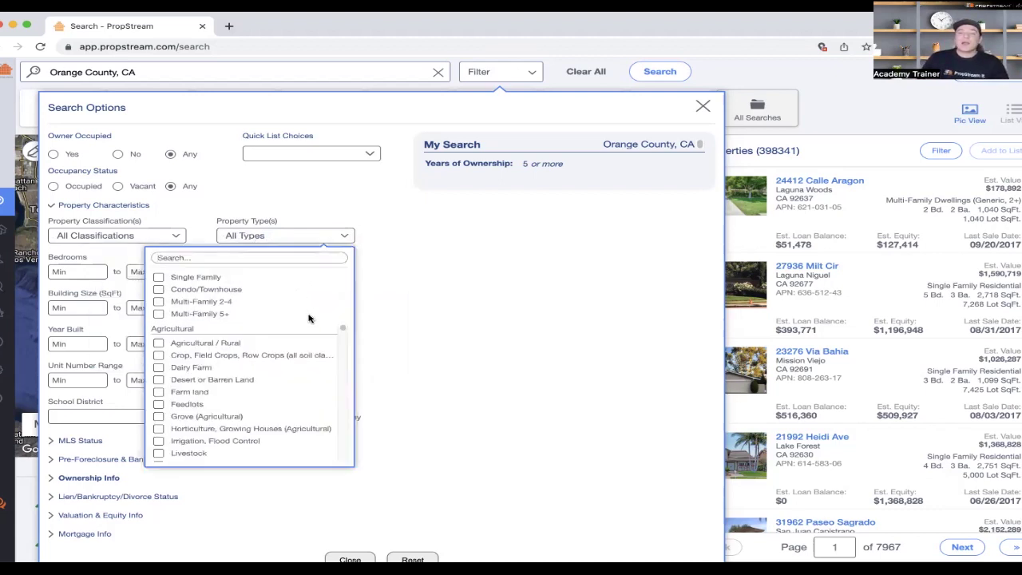
{"action": "scroll", "coordinate": [288, 373], "scroll_direction": "down", "scroll_amount": 2}
{"action": "scroll", "coordinate": [288, 373], "scroll_direction": "down", "scroll_amount": 6}
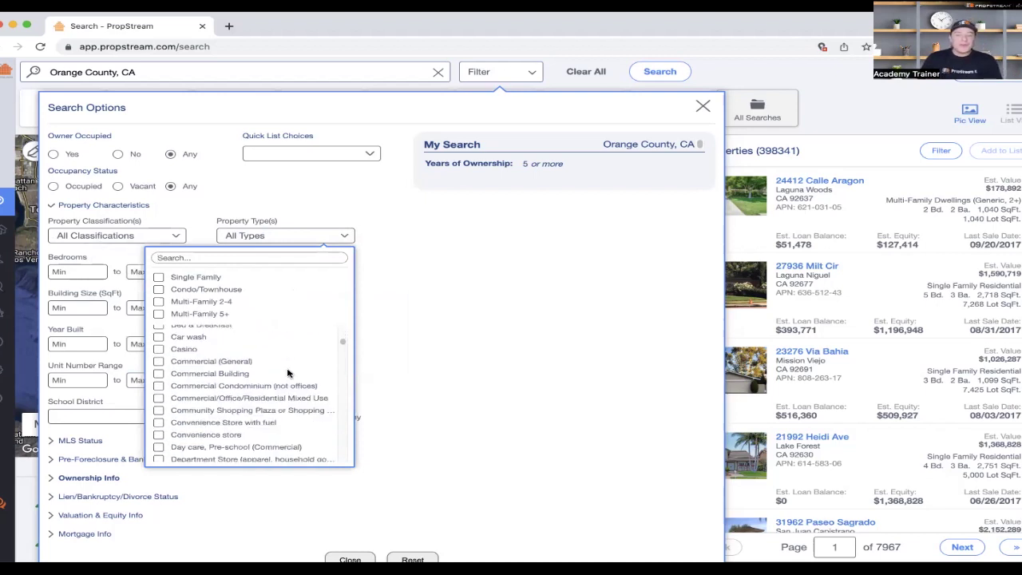
{"action": "scroll", "coordinate": [288, 373], "scroll_direction": "down", "scroll_amount": 8}
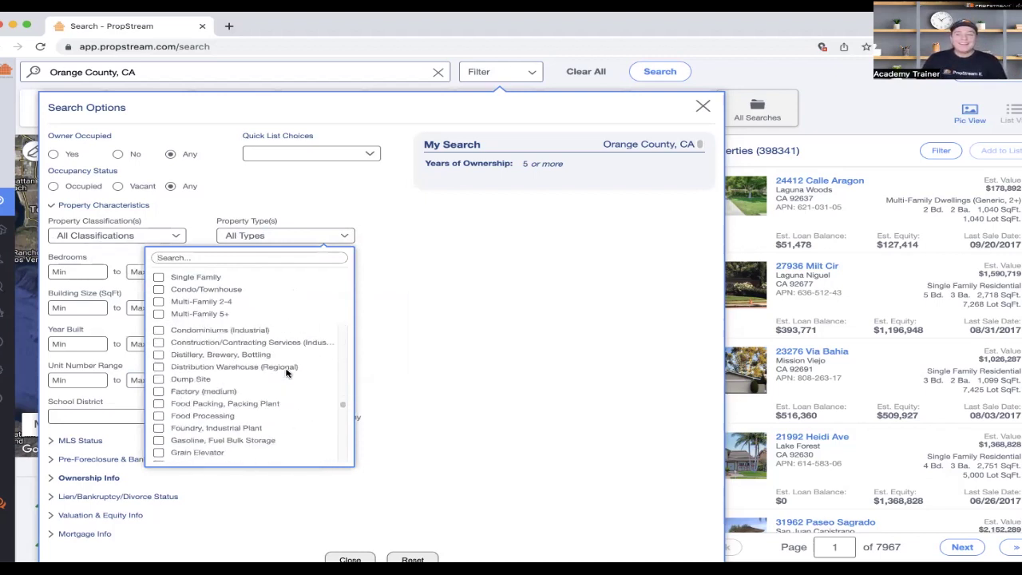
{"action": "scroll", "coordinate": [286, 373], "scroll_direction": "down", "scroll_amount": 10}
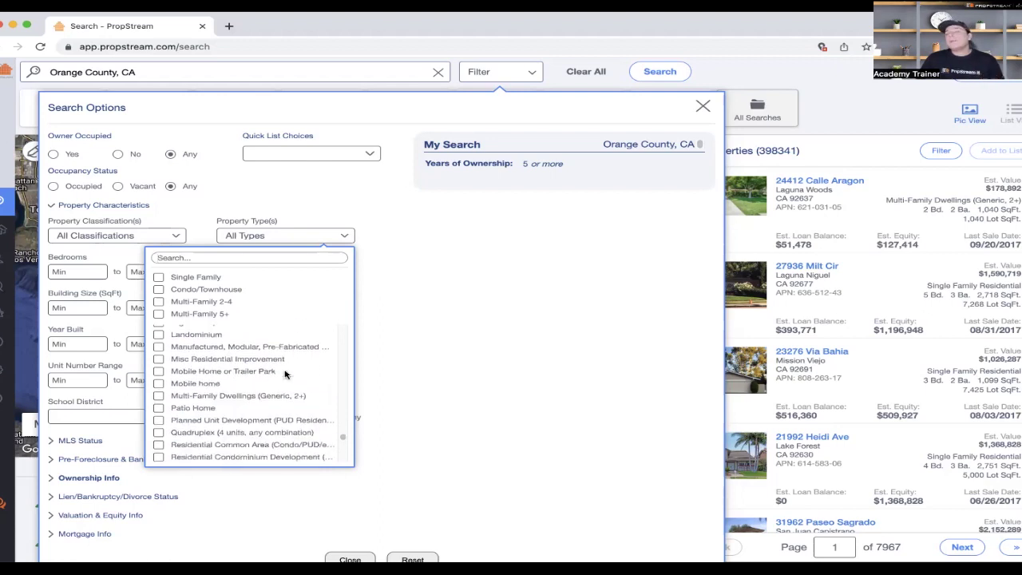
{"action": "scroll", "coordinate": [286, 374], "scroll_direction": "down", "scroll_amount": 4}
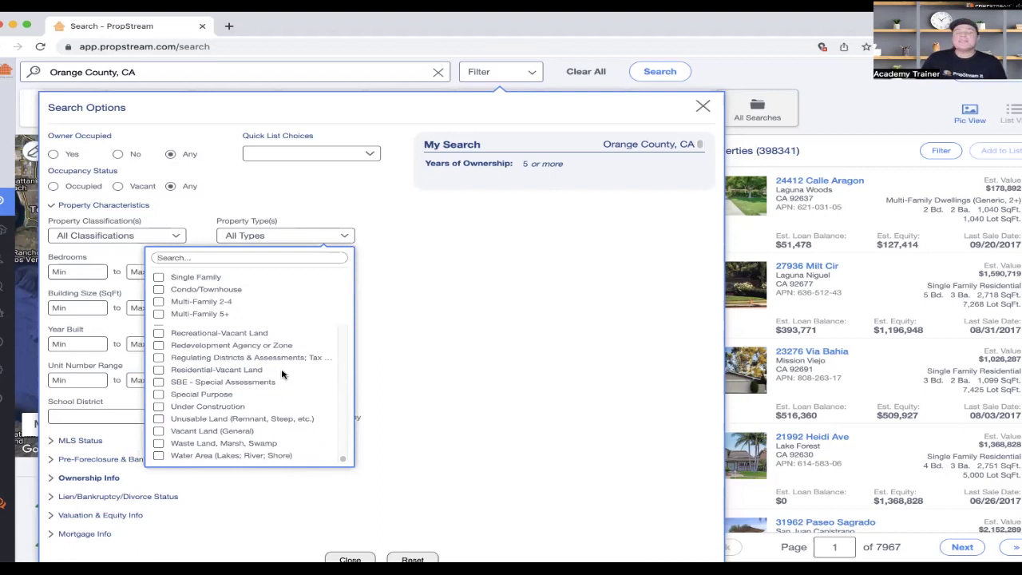
{"action": "scroll", "coordinate": [283, 368], "scroll_direction": "up", "scroll_amount": 3}
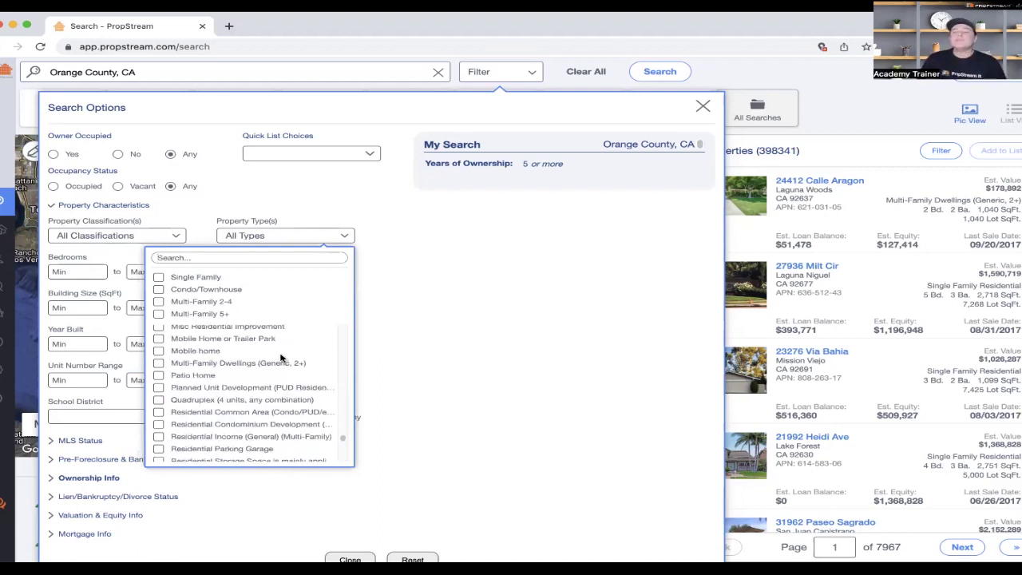
{"action": "scroll", "coordinate": [281, 358], "scroll_direction": "up", "scroll_amount": 5}
- Add Residential classification and Multi-Family 2-4 property type, narrowing results to 11,227
{"action": "left_click", "coordinate": [440, 309]}
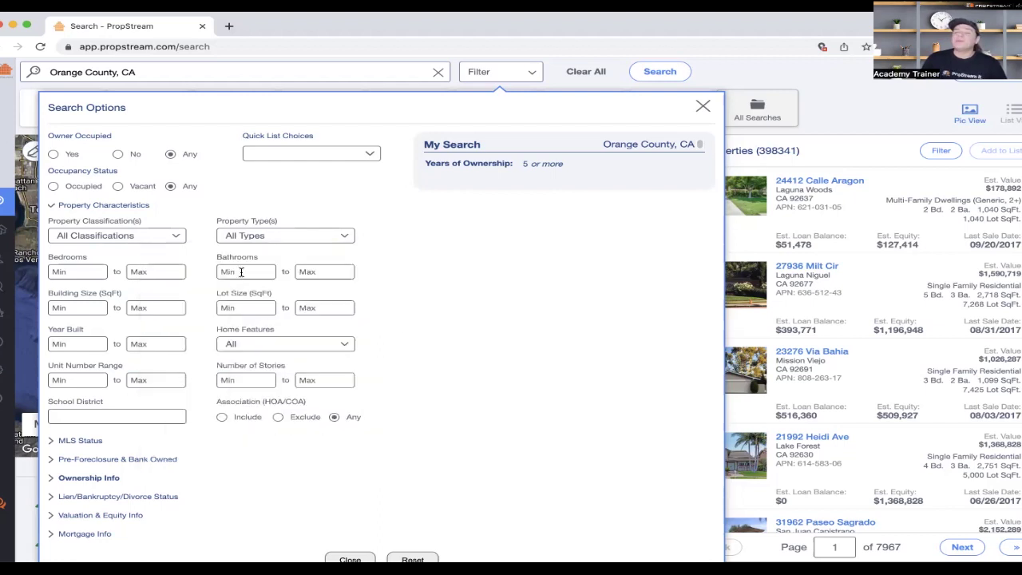
{"action": "left_click", "coordinate": [162, 241]}
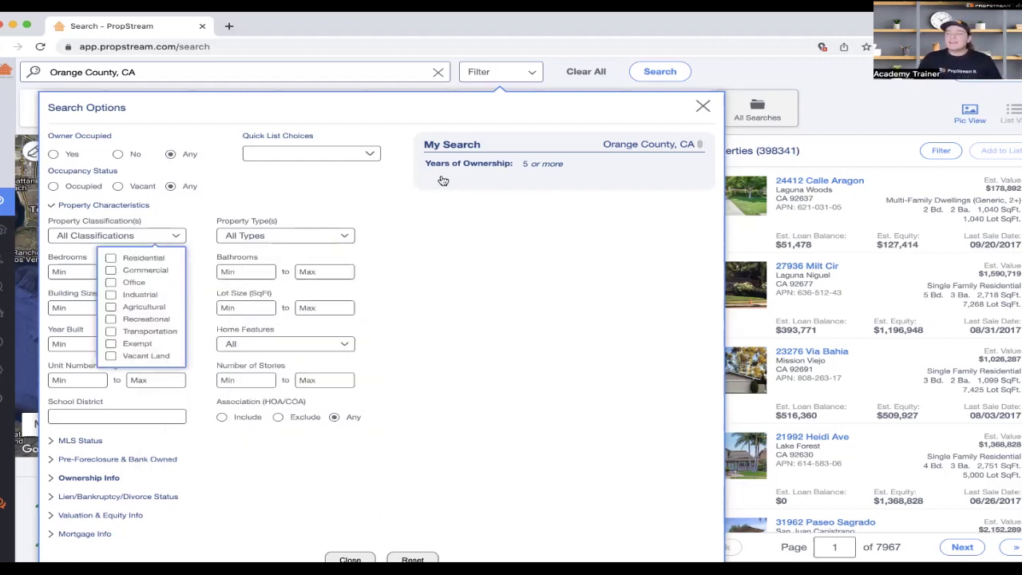
{"action": "mouse_move", "coordinate": [535, 168]}
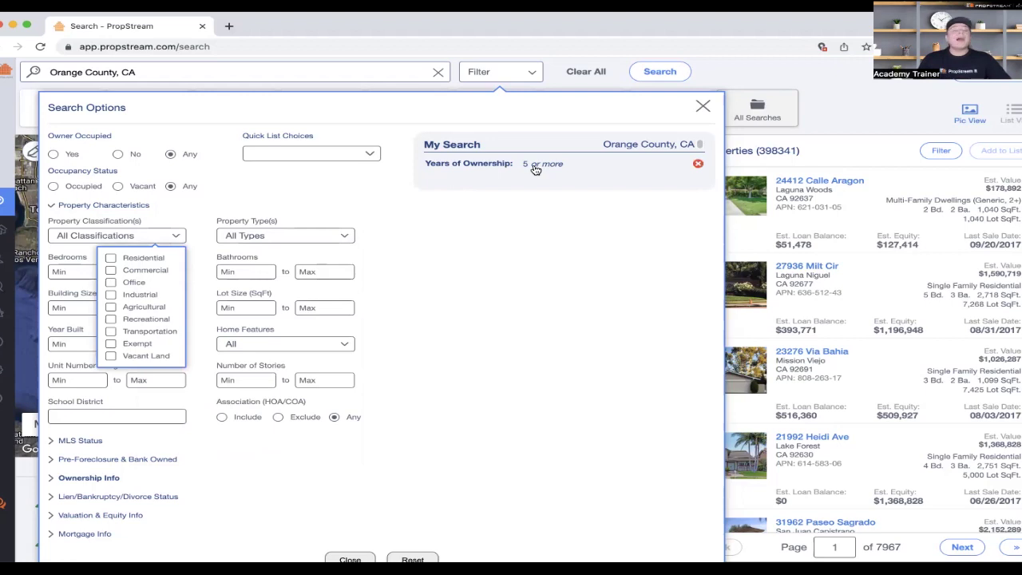
{"action": "left_click", "coordinate": [142, 261]}
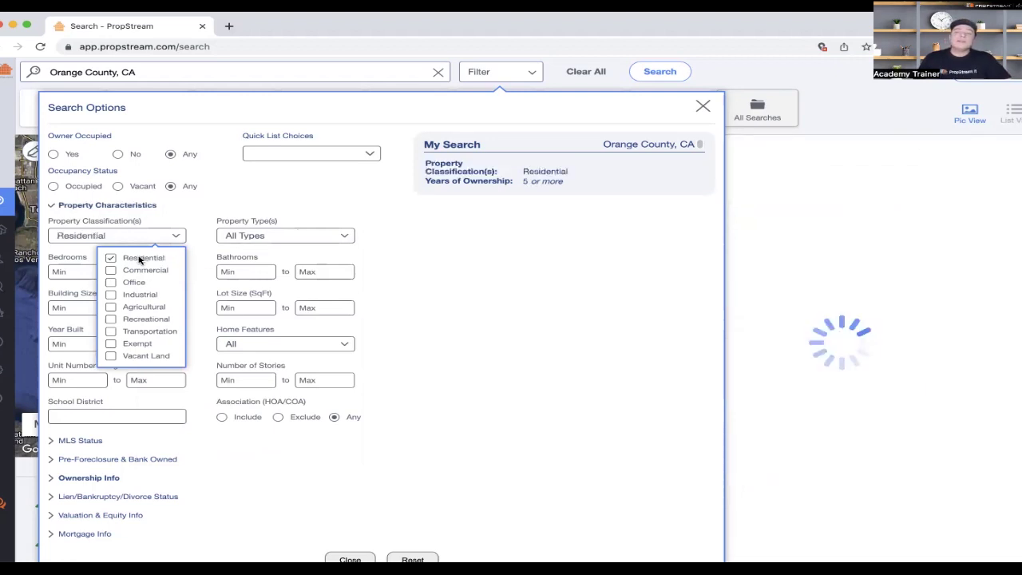
{"action": "left_click", "coordinate": [272, 237]}
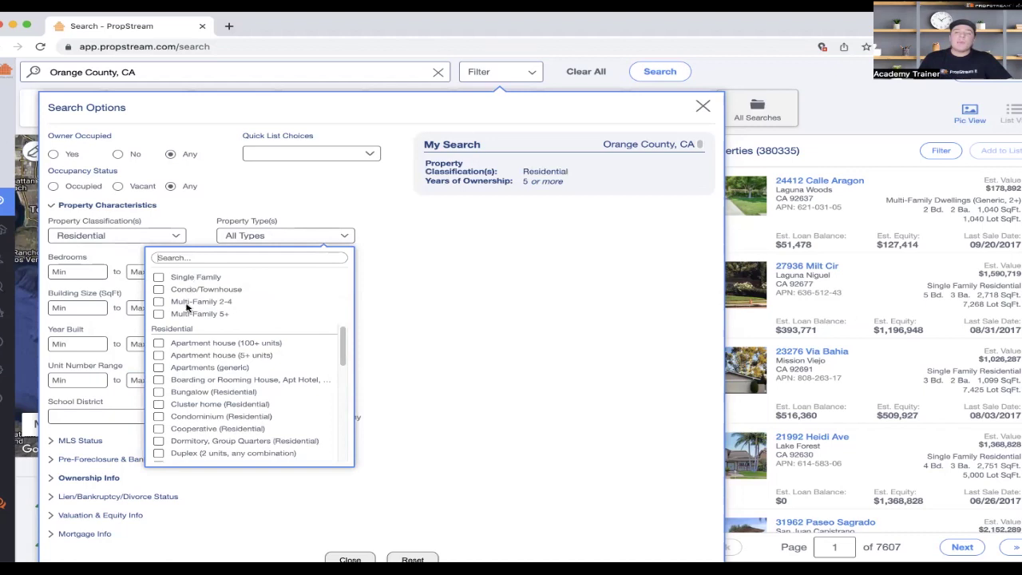
{"action": "left_click", "coordinate": [189, 303]}
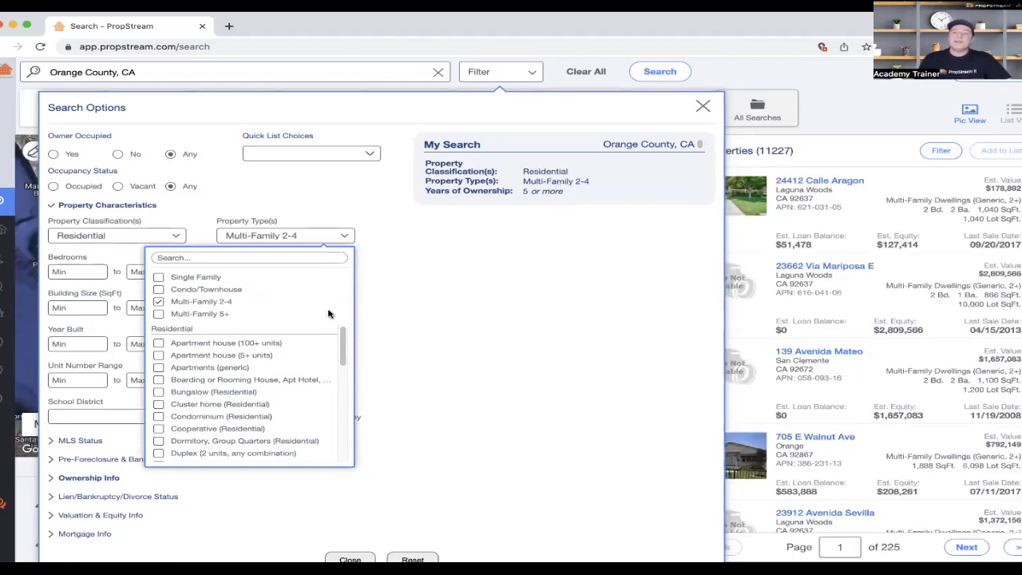
{"action": "left_click_drag", "start_coordinate": [340, 337], "coordinate": [342, 427]}
{"action": "left_click", "coordinate": [438, 329]}
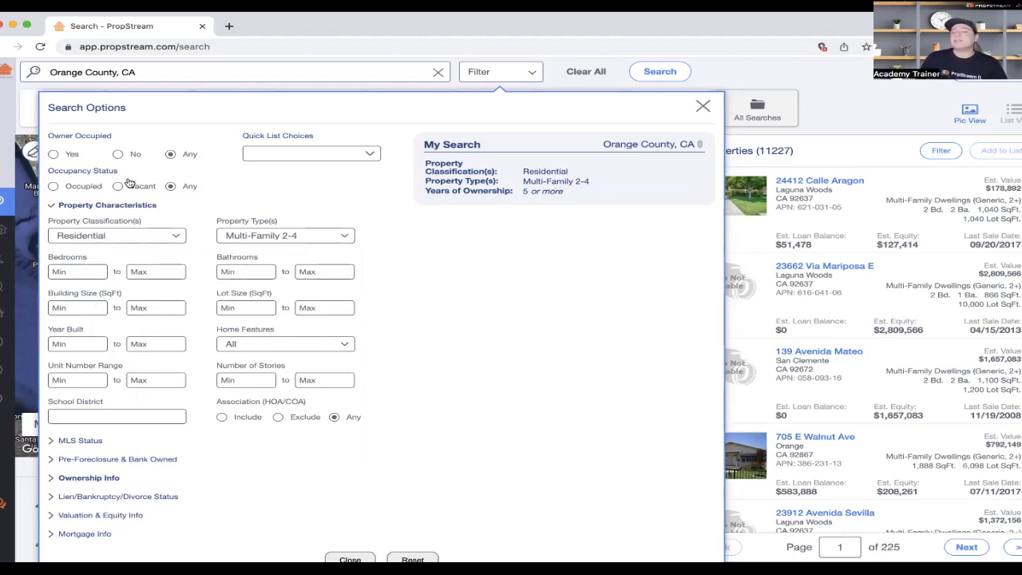
{"action": "left_click", "coordinate": [120, 205]}
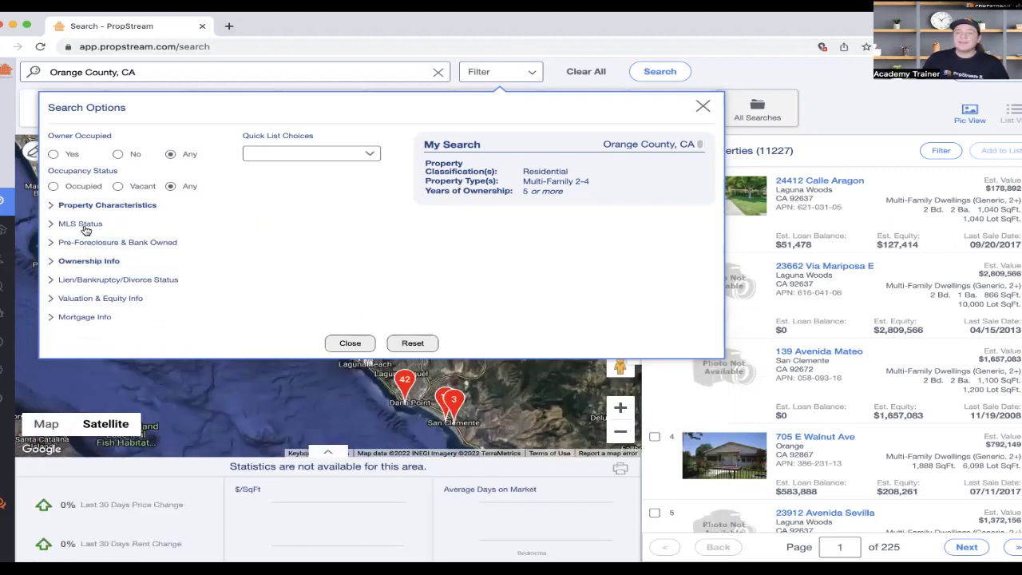
- Set MLS On Market to No, trimming the multi-family results to 11,143 properties
{"action": "left_click", "coordinate": [83, 224]}
{"action": "right_click", "coordinate": [83, 225]}
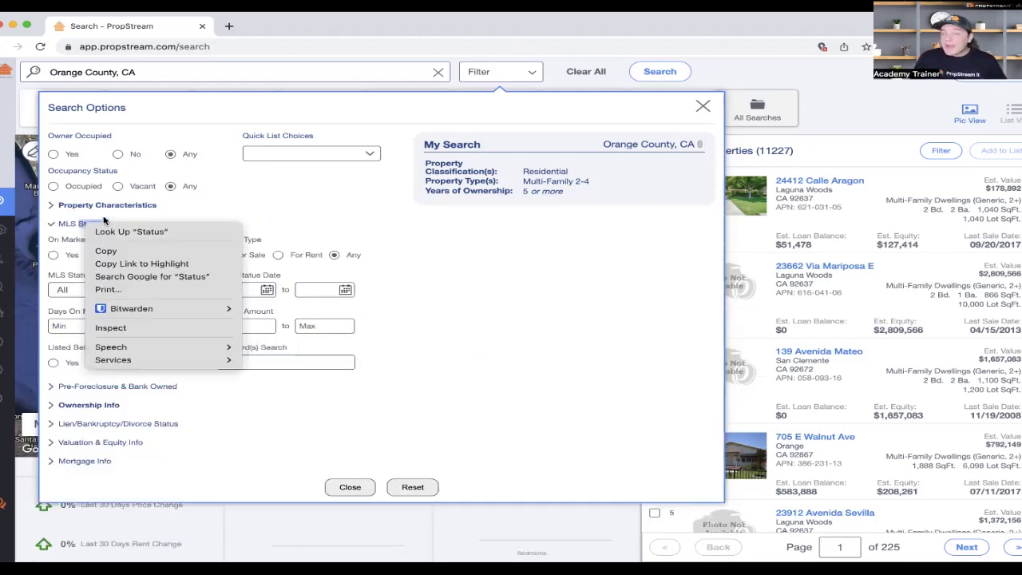
{"action": "left_click", "coordinate": [476, 269]}
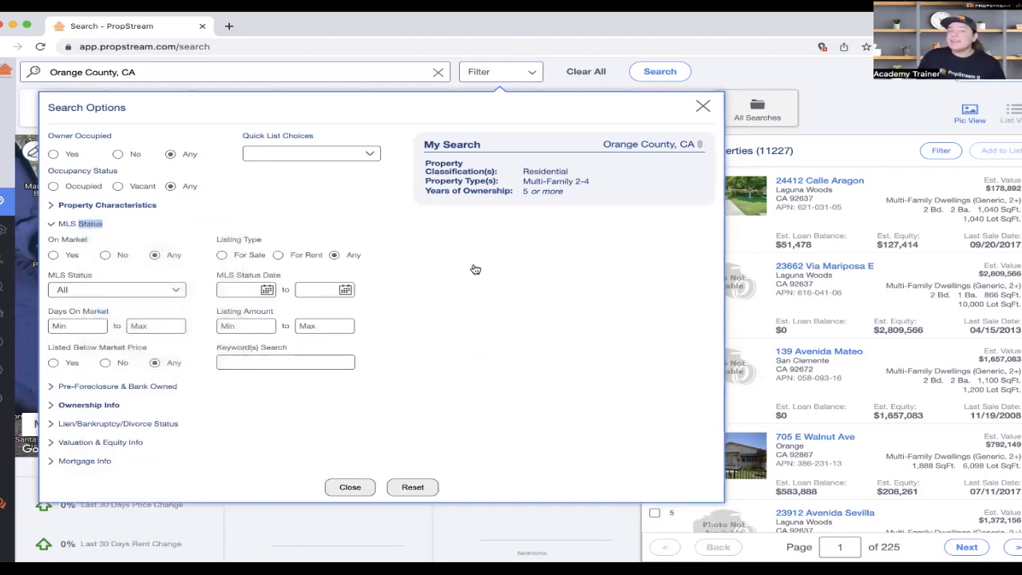
{"action": "left_click", "coordinate": [468, 274]}
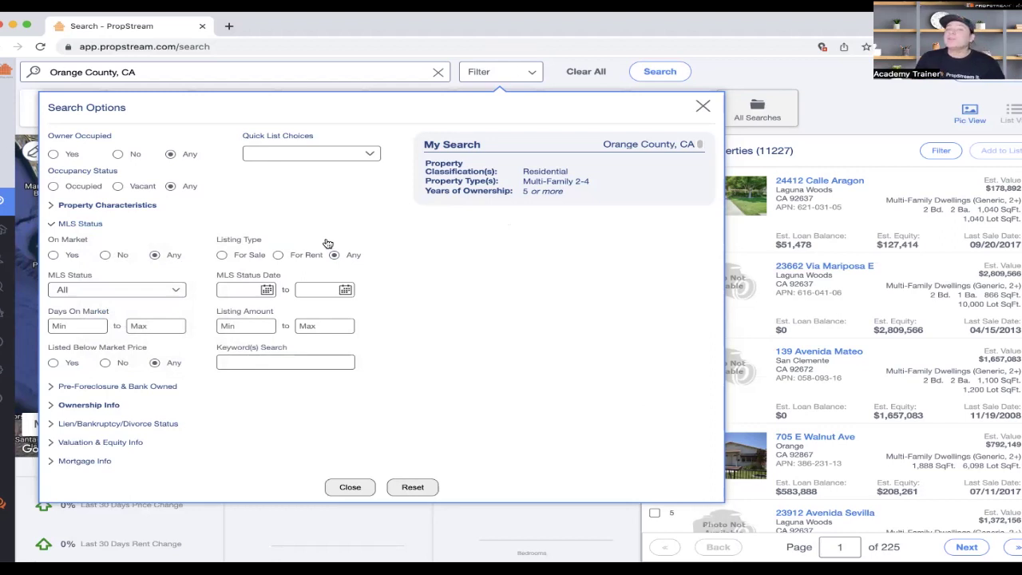
{"action": "left_click", "coordinate": [105, 255]}
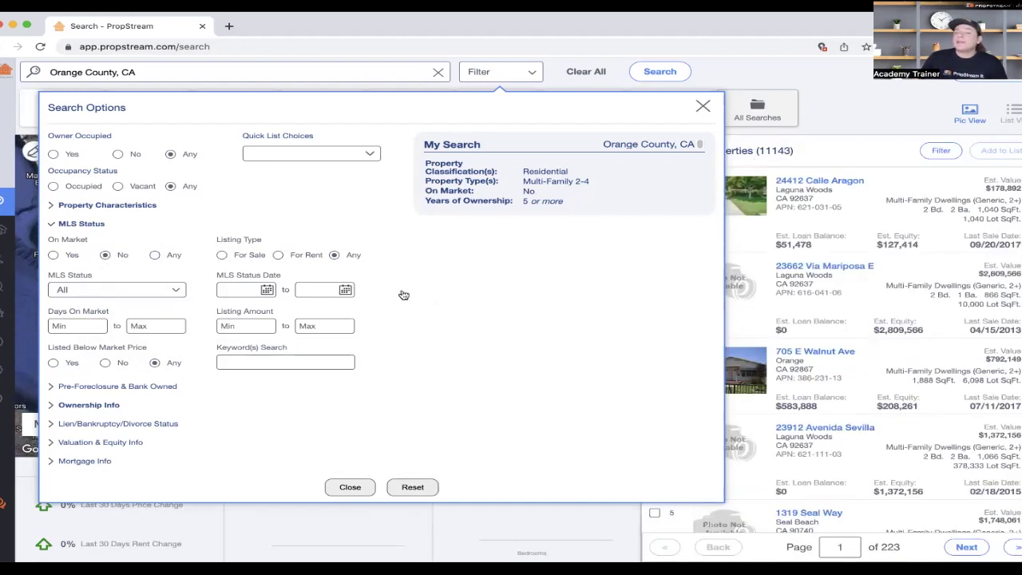
{"action": "left_click", "coordinate": [145, 294]}
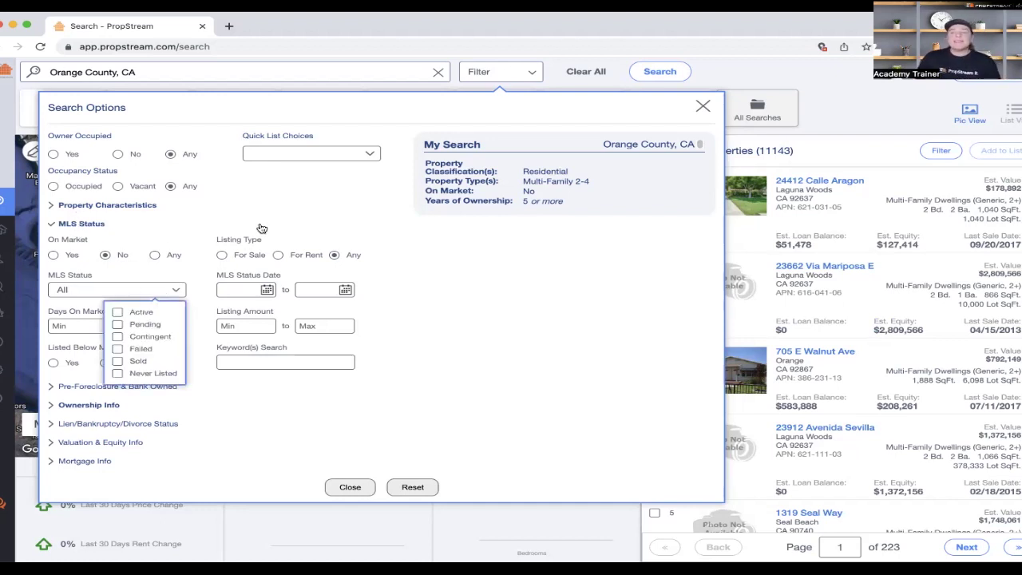
{"action": "left_click", "coordinate": [562, 355]}
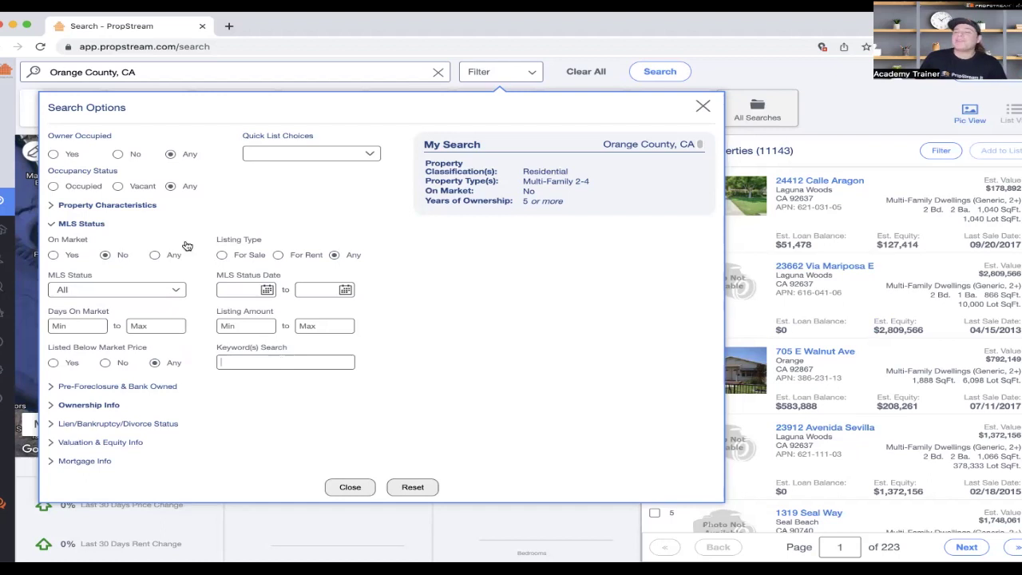
{"action": "left_click", "coordinate": [78, 226]}
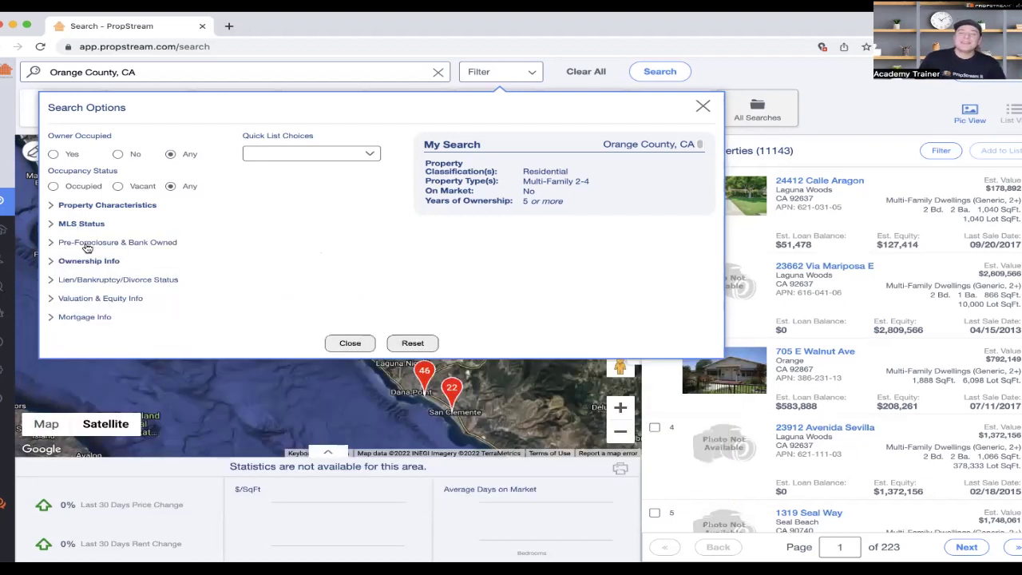
- Look over the Pre-Foreclosure & Bank Owned status options, then expand Ownership Info
{"action": "left_click", "coordinate": [85, 243]}
{"action": "left_click", "coordinate": [108, 274]}
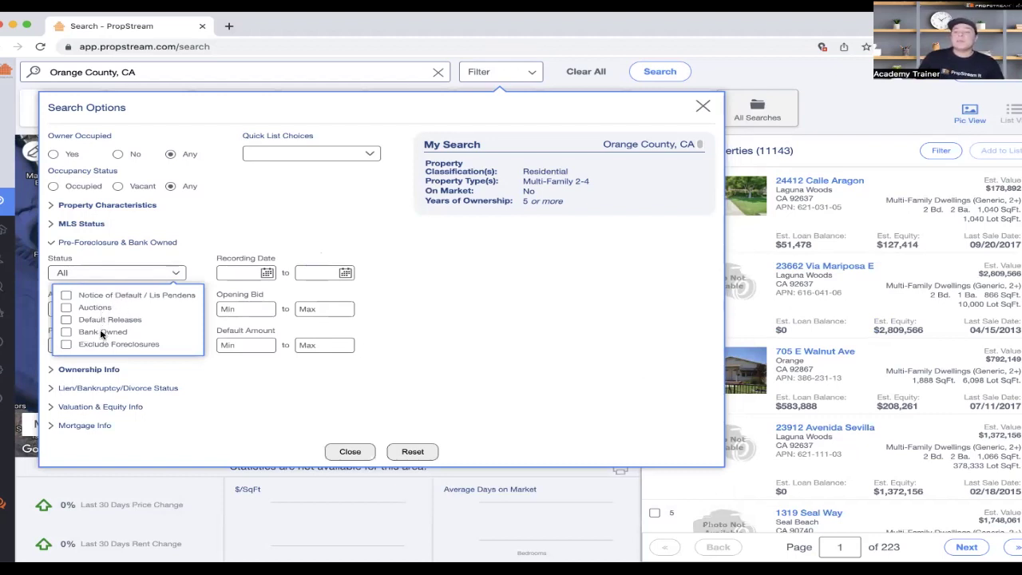
{"action": "left_click", "coordinate": [100, 271]}
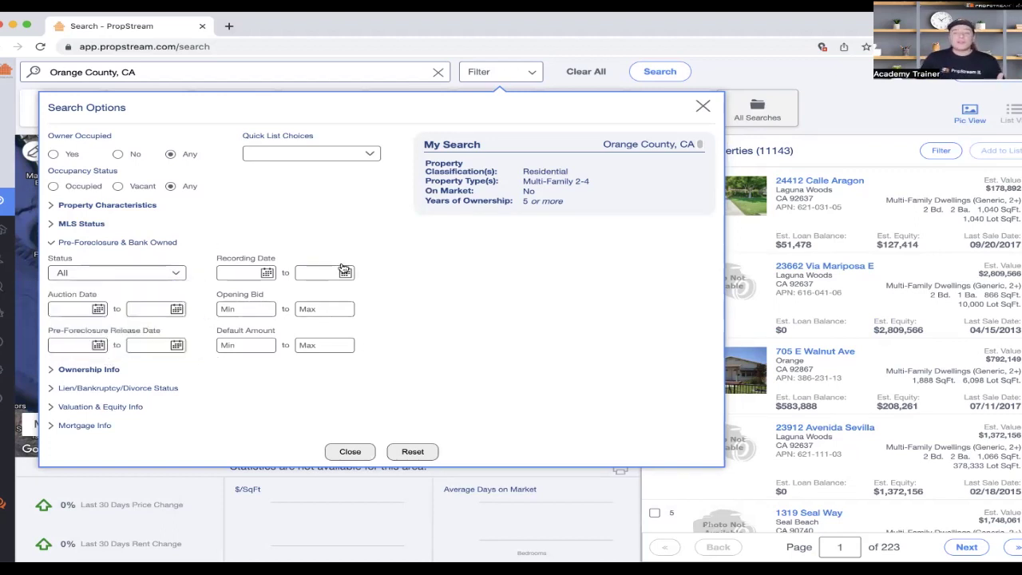
{"action": "left_click", "coordinate": [85, 369]}
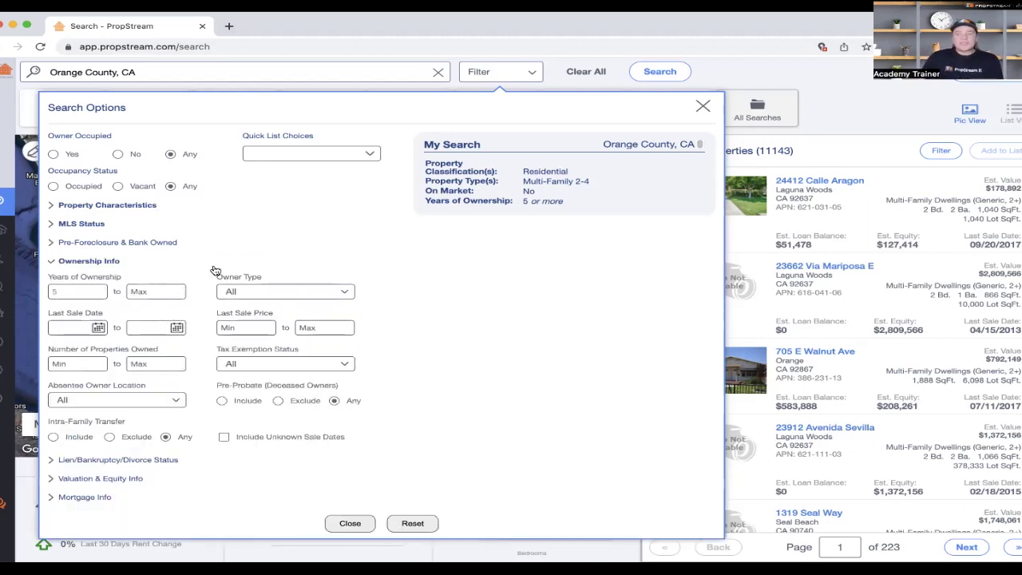
- Limit Owner Type to Individual in the Ownership Info filters
{"action": "mouse_move", "coordinate": [556, 197]}
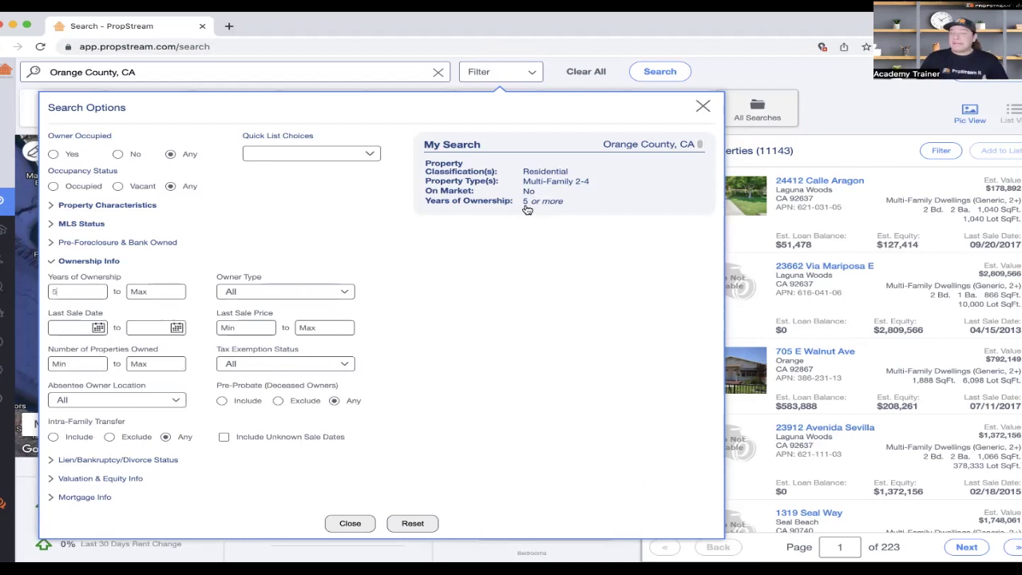
{"action": "left_click", "coordinate": [300, 292]}
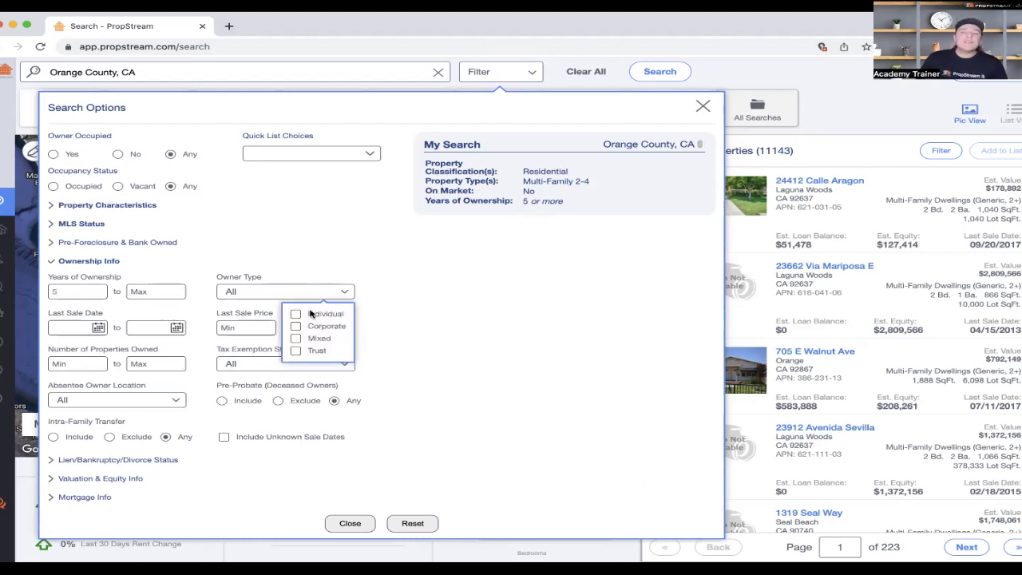
{"action": "left_click", "coordinate": [311, 315]}
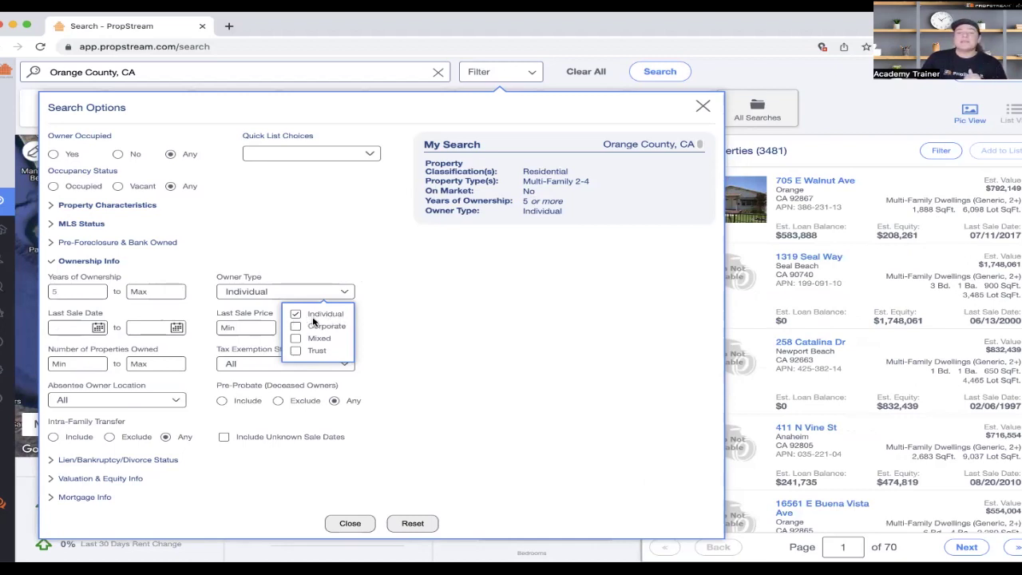
{"action": "left_click", "coordinate": [461, 324]}
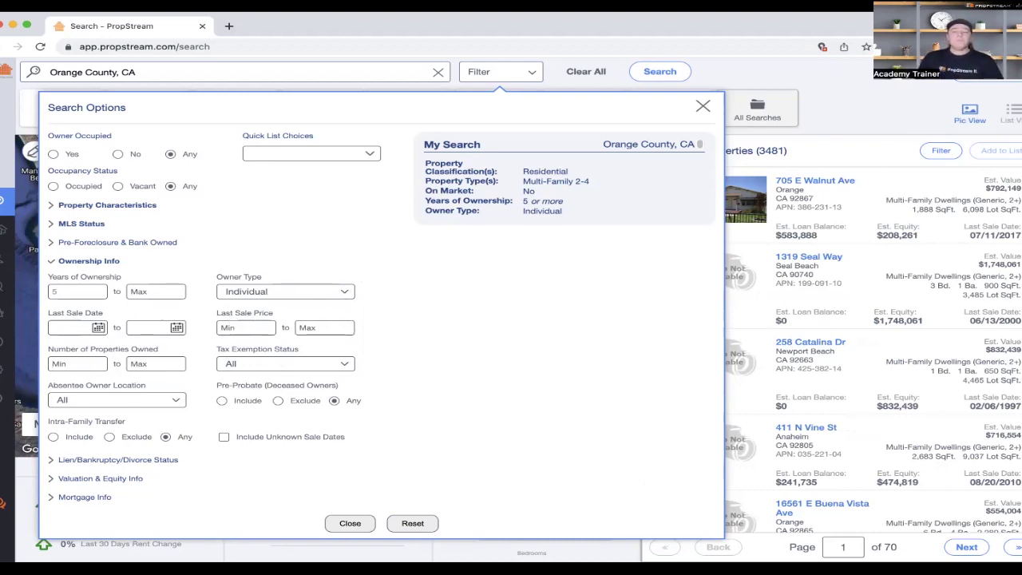
- Set Number of Properties Owned minimum to 3 and check the 1,631-property result count
{"action": "type", "text": "3"}
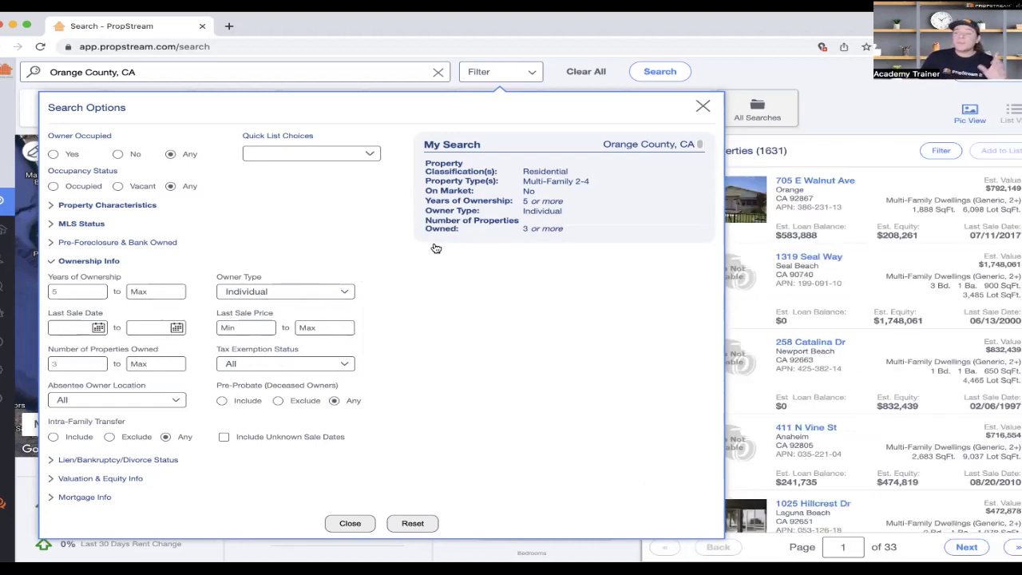
{"action": "double_click", "coordinate": [54, 293]}
{"action": "key", "text": "BackSpace"}
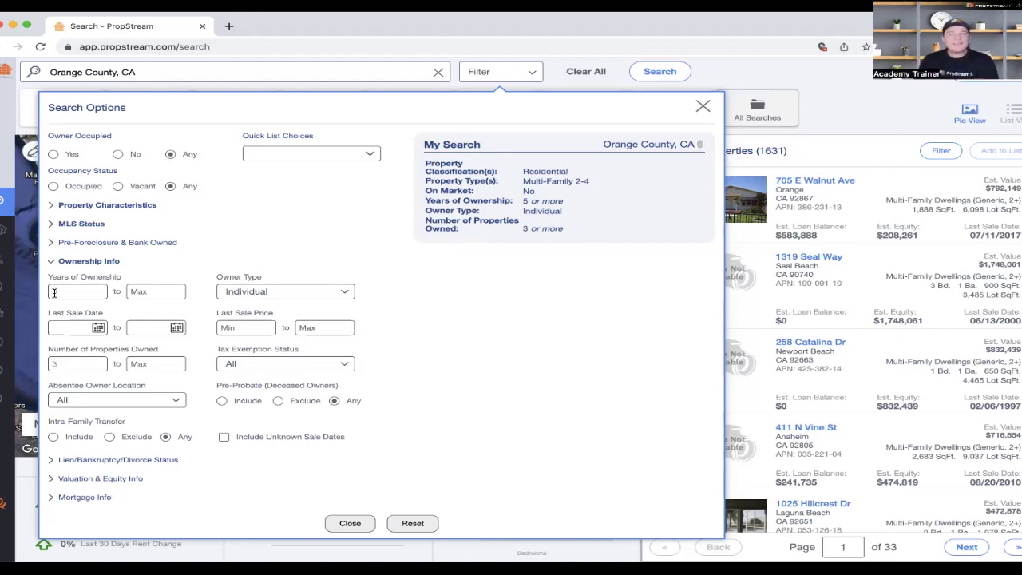
{"action": "triple_click", "coordinate": [770, 151]}
{"action": "double_click", "coordinate": [770, 151]}
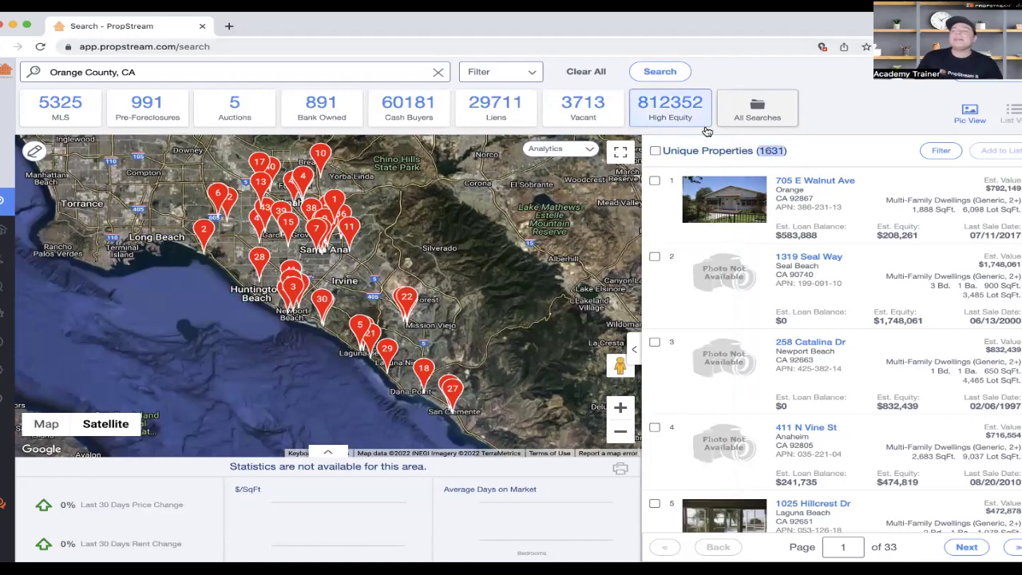
- Browse the Quick Target Status and Specific Lien Type lists under Lien/Bankruptcy/Divorce Status without changes
{"action": "left_click", "coordinate": [509, 79]}
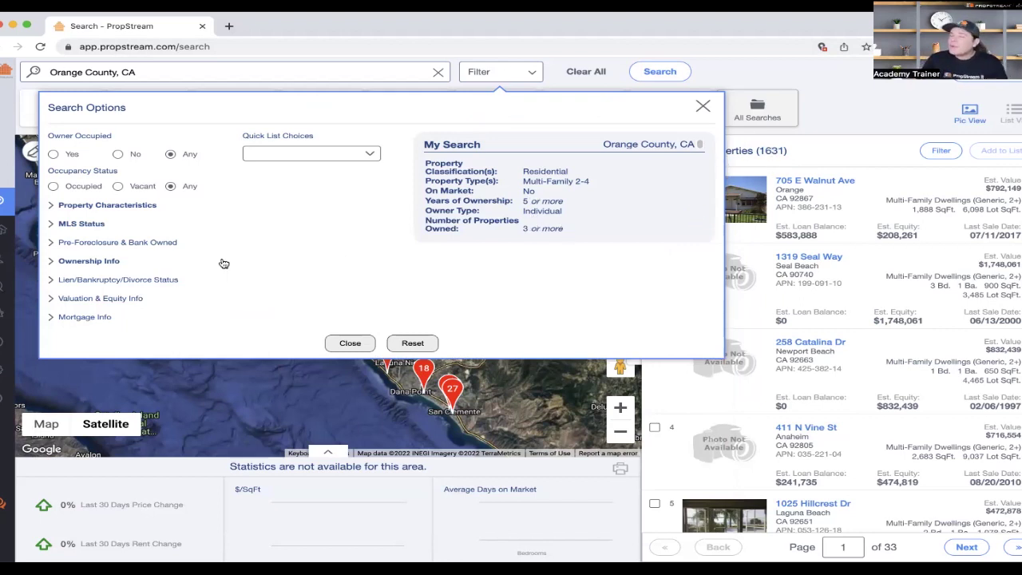
{"action": "left_click", "coordinate": [103, 281]}
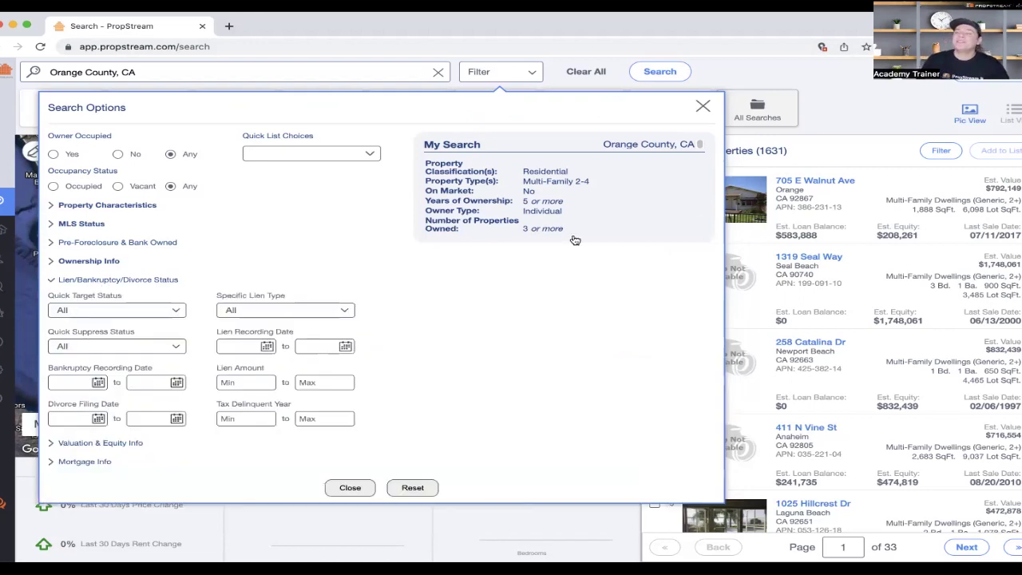
{"action": "mouse_move", "coordinate": [584, 176]}
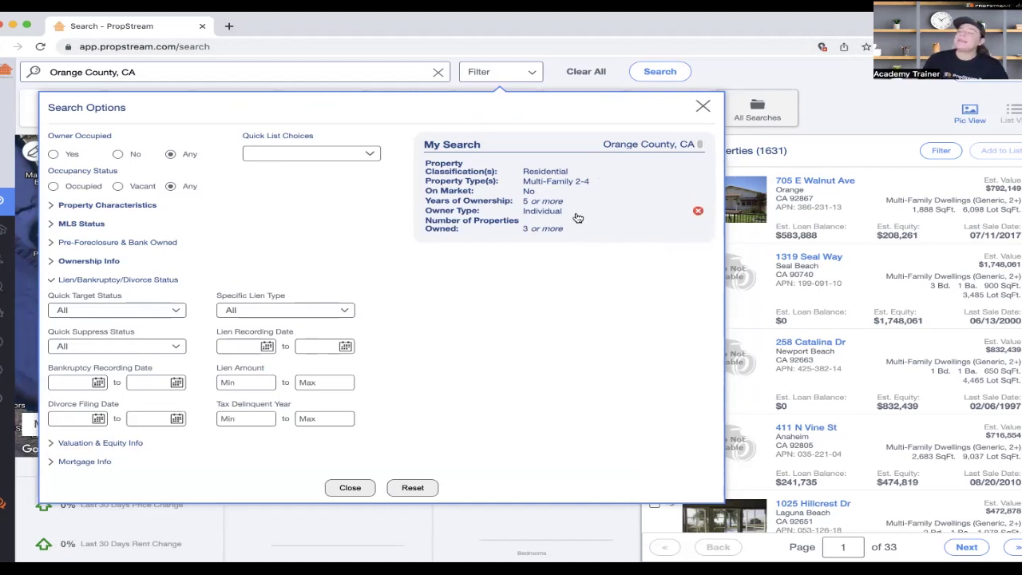
{"action": "left_click", "coordinate": [110, 312]}
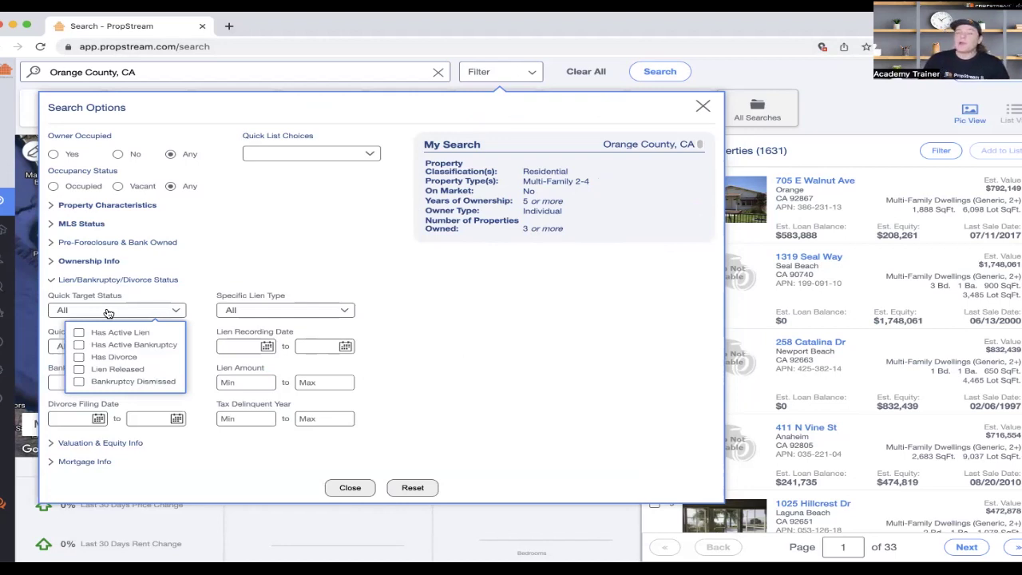
{"action": "left_click", "coordinate": [275, 314]}
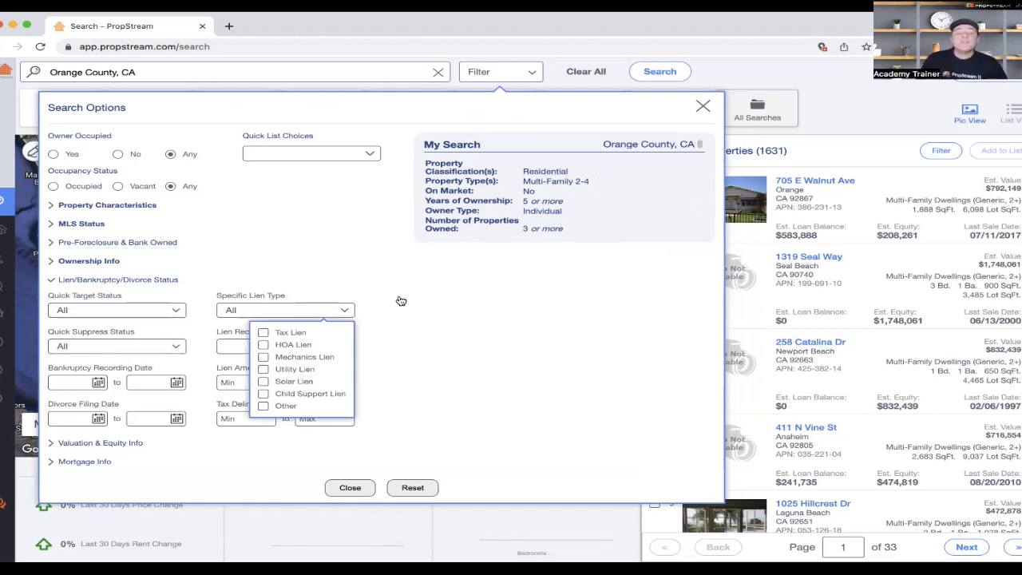
{"action": "left_click", "coordinate": [515, 330]}
{"action": "left_click", "coordinate": [88, 280]}
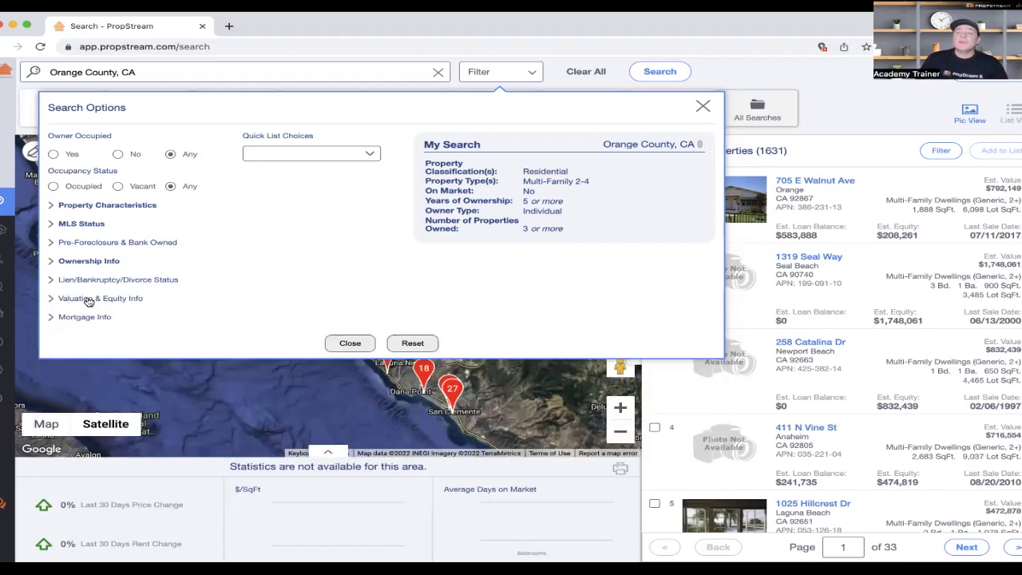
- Set Estimated Equity % minimum to 75 under Valuation & Equity Info
{"action": "left_click", "coordinate": [88, 298]}
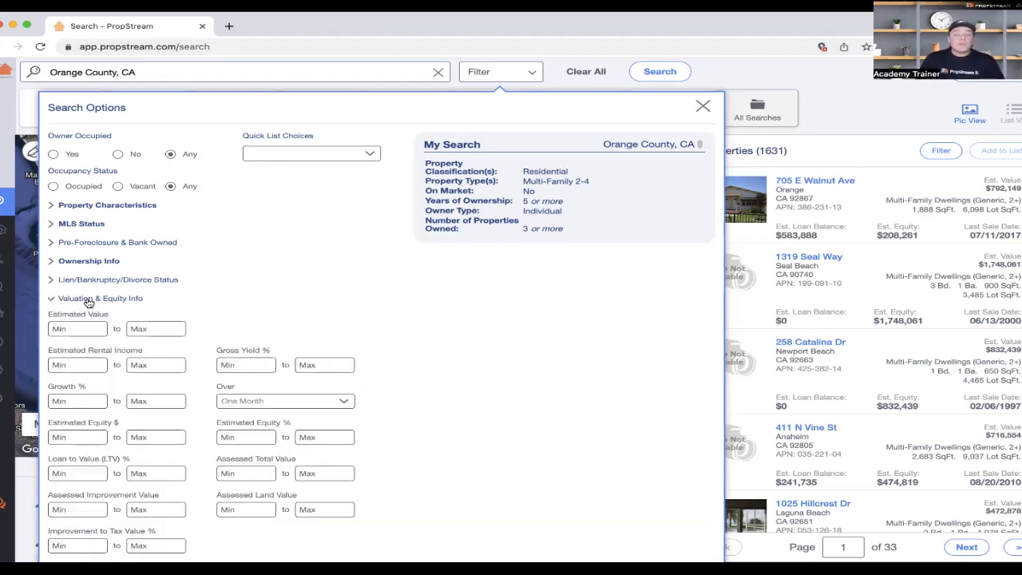
{"action": "left_click", "coordinate": [243, 437]}
{"action": "type", "text": "75"}
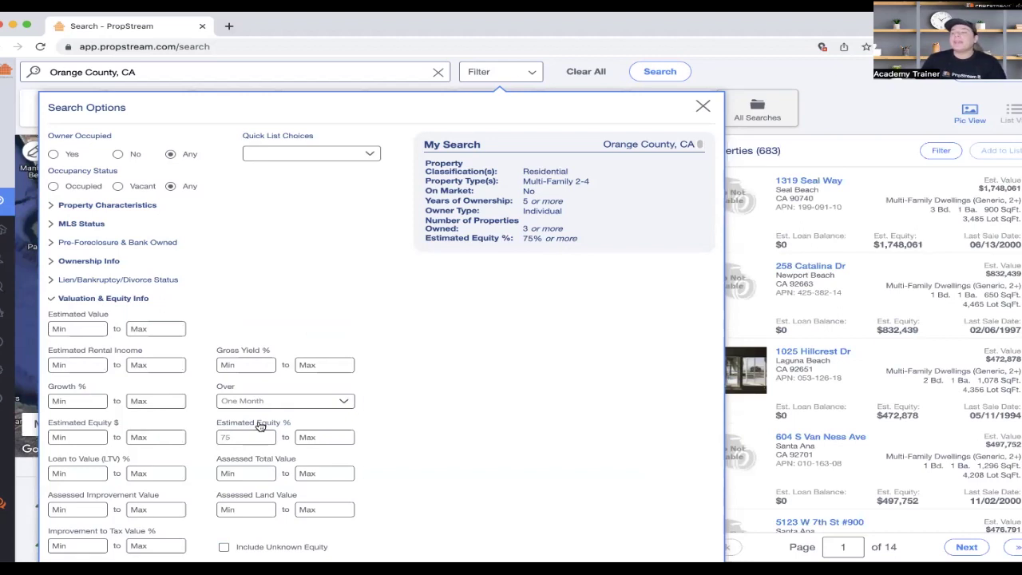
{"action": "triple_click", "coordinate": [261, 427]}
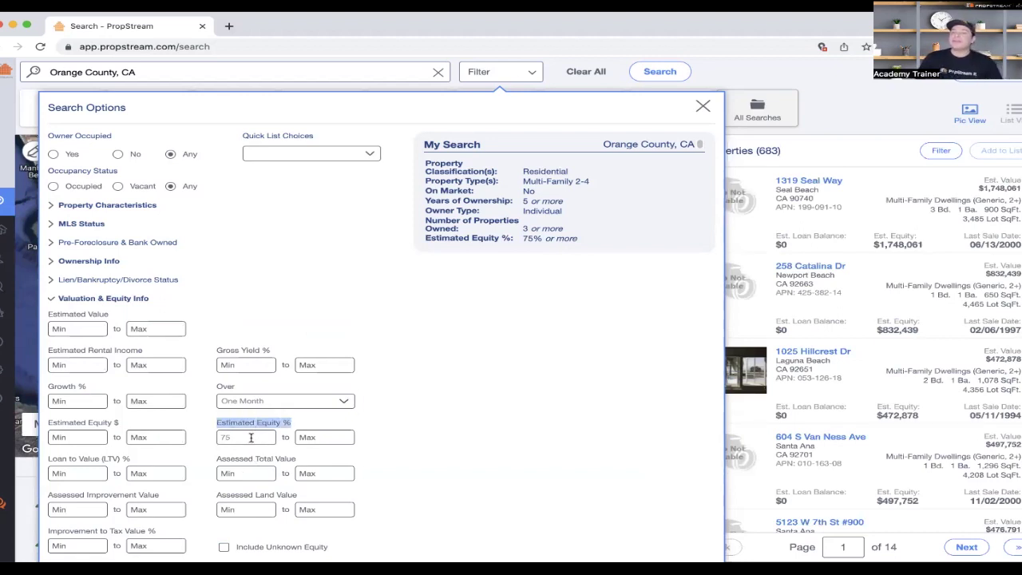
{"action": "double_click", "coordinate": [250, 437]}
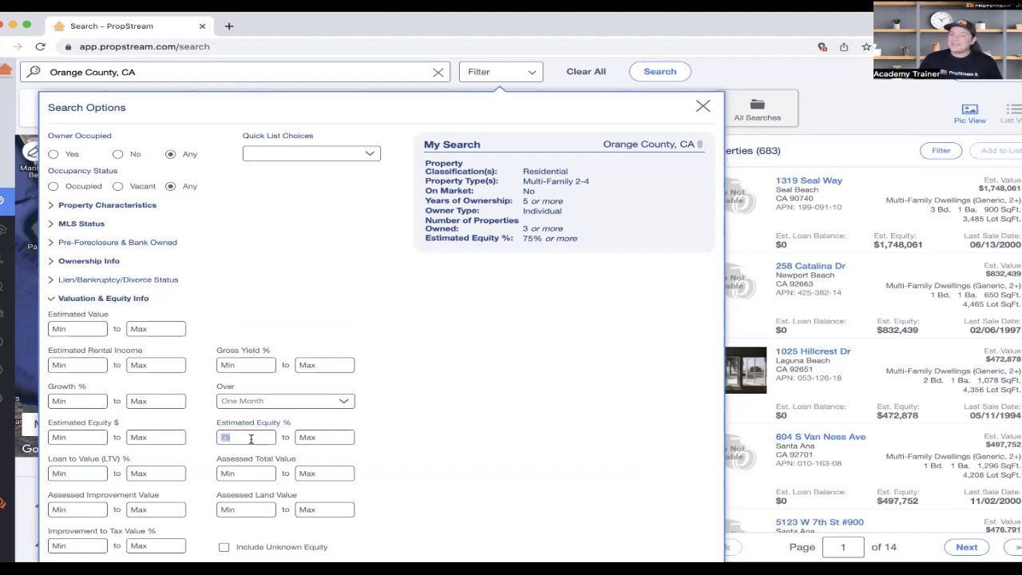
{"action": "left_click", "coordinate": [115, 299]}
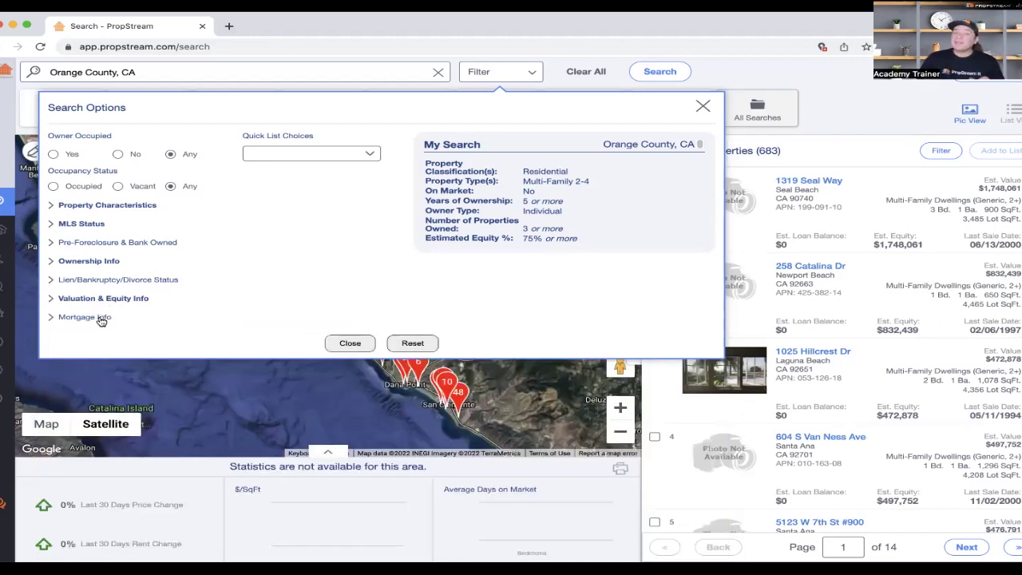
{"action": "left_click", "coordinate": [85, 317]}
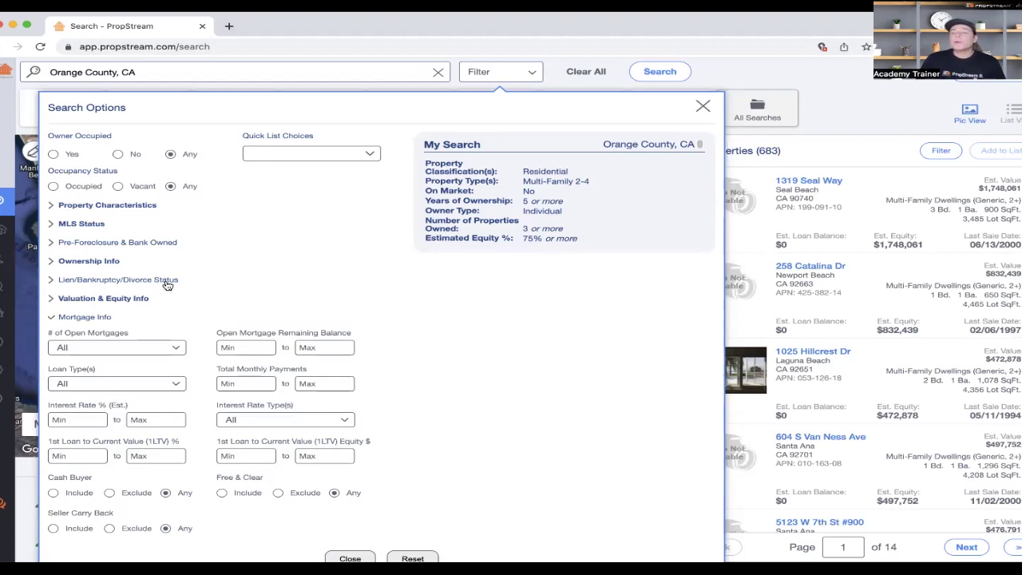
{"action": "left_click", "coordinate": [169, 384]}
{"action": "left_click", "coordinate": [292, 421]}
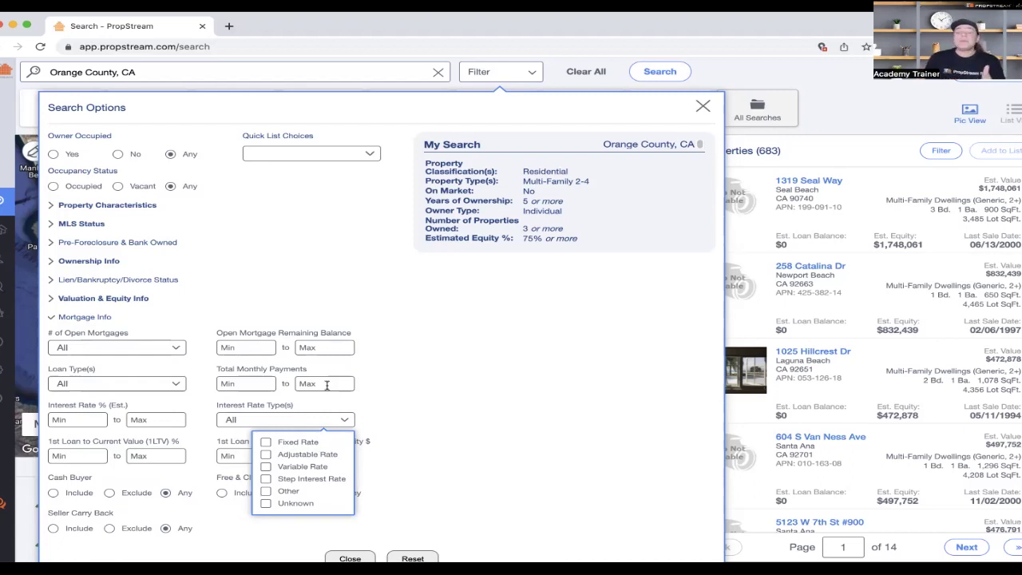
{"action": "left_click", "coordinate": [435, 421]}
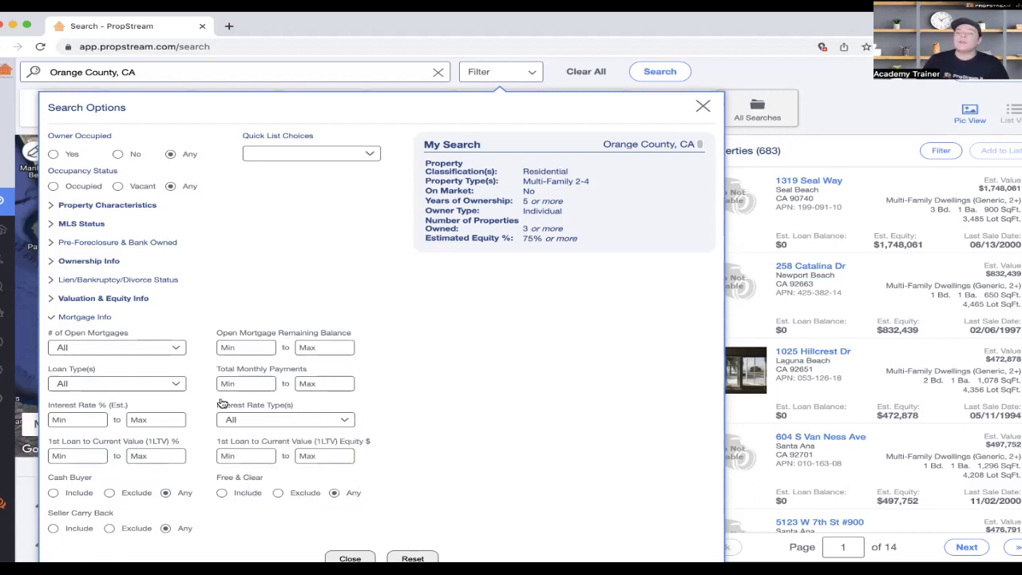
{"action": "left_click", "coordinate": [316, 422]}
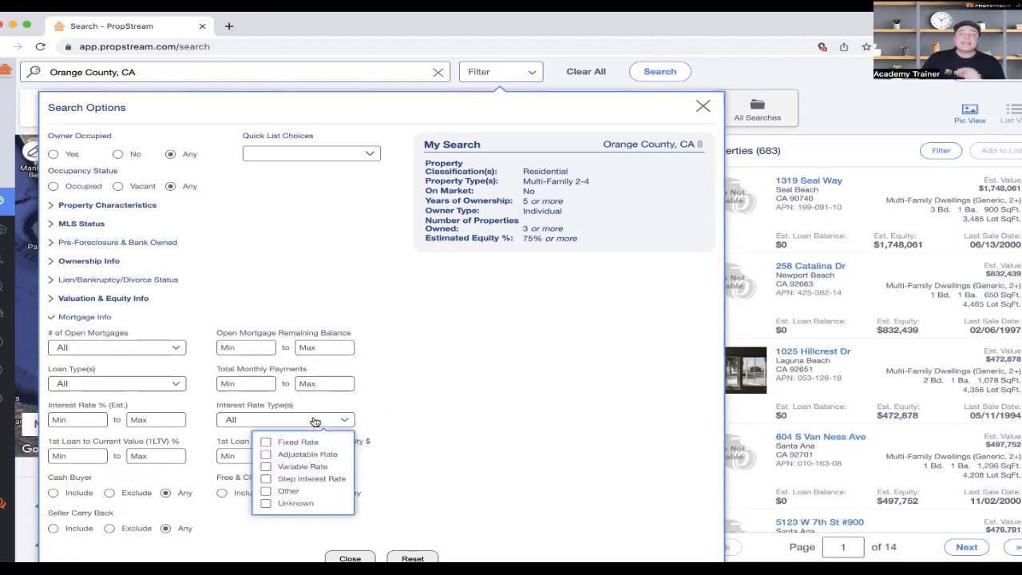
{"action": "left_click", "coordinate": [452, 400]}
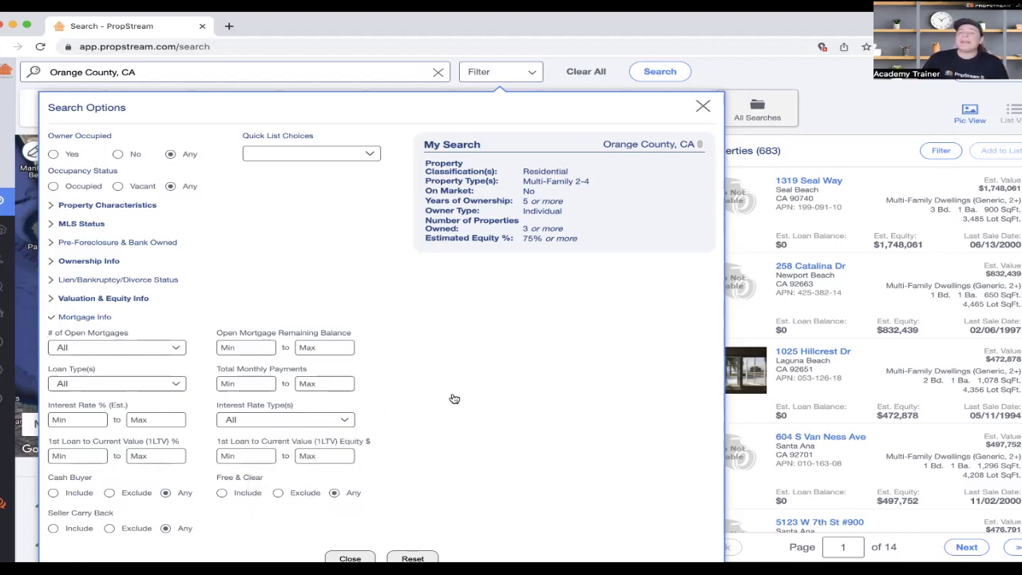
{"action": "left_click", "coordinate": [108, 318]}
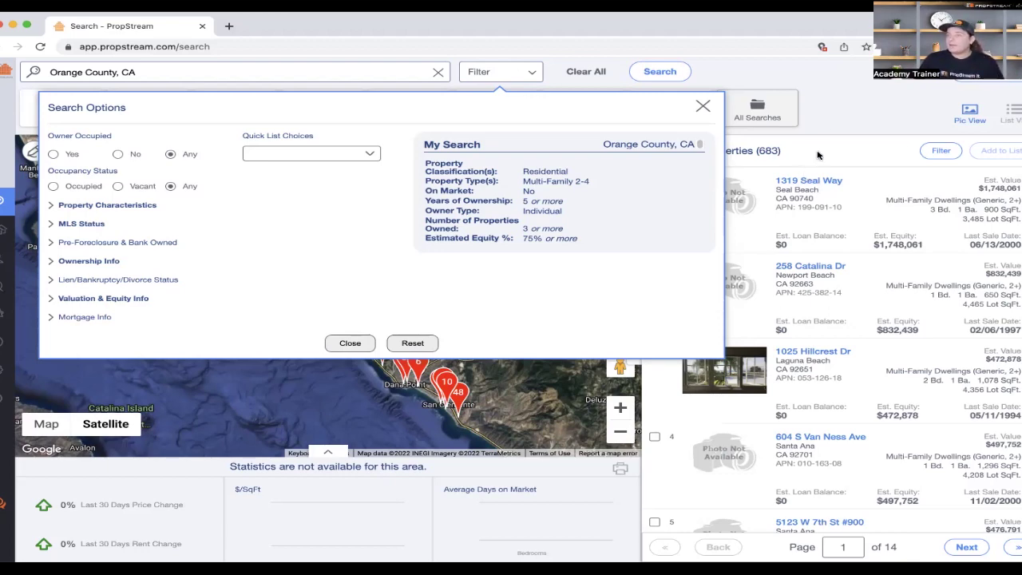
- Close Search Options and check the 683 unique properties count
{"action": "left_click", "coordinate": [832, 117]}
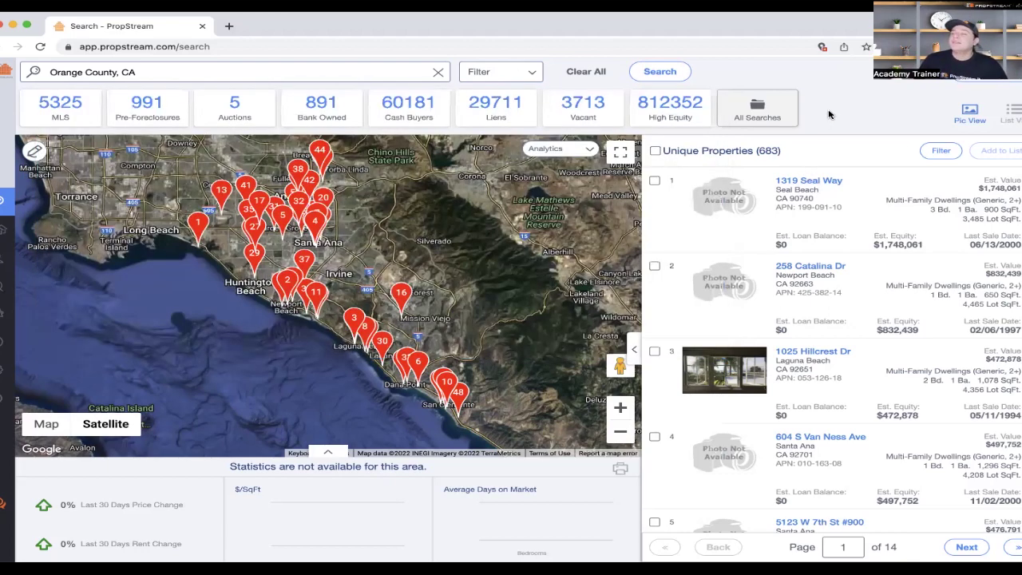
{"action": "double_click", "coordinate": [769, 151]}
{"action": "left_click", "coordinate": [183, 69]}
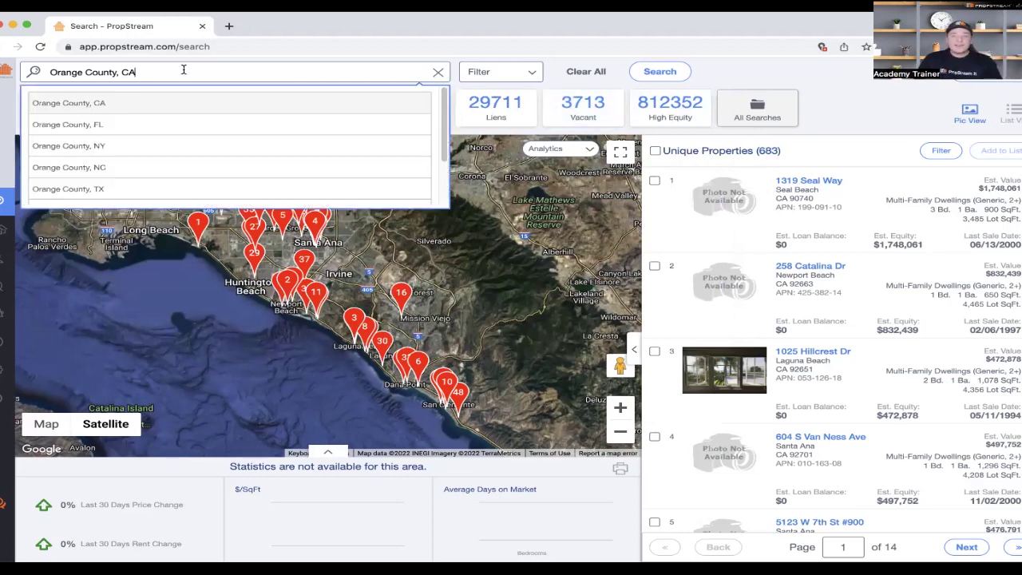
- Reopen Search Options to review the My Search summary, then close it again
{"action": "left_click", "coordinate": [487, 72]}
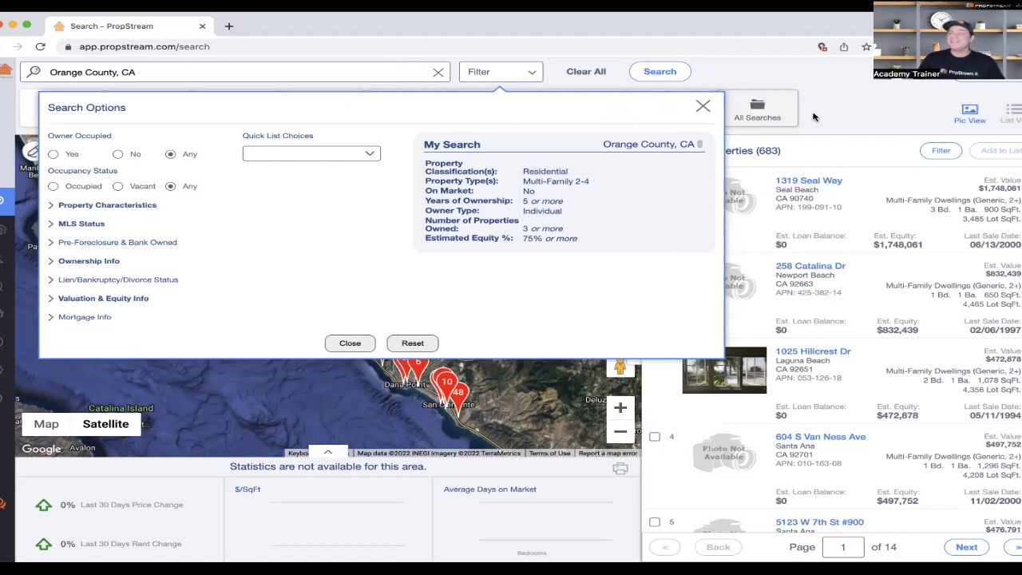
{"action": "mouse_move", "coordinate": [533, 181]}
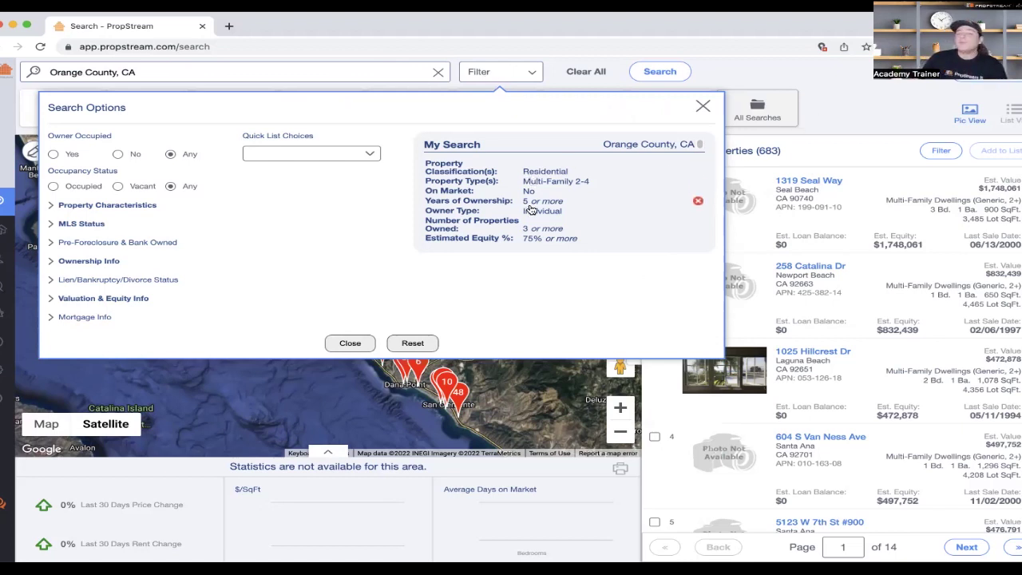
{"action": "mouse_move", "coordinate": [531, 234]}
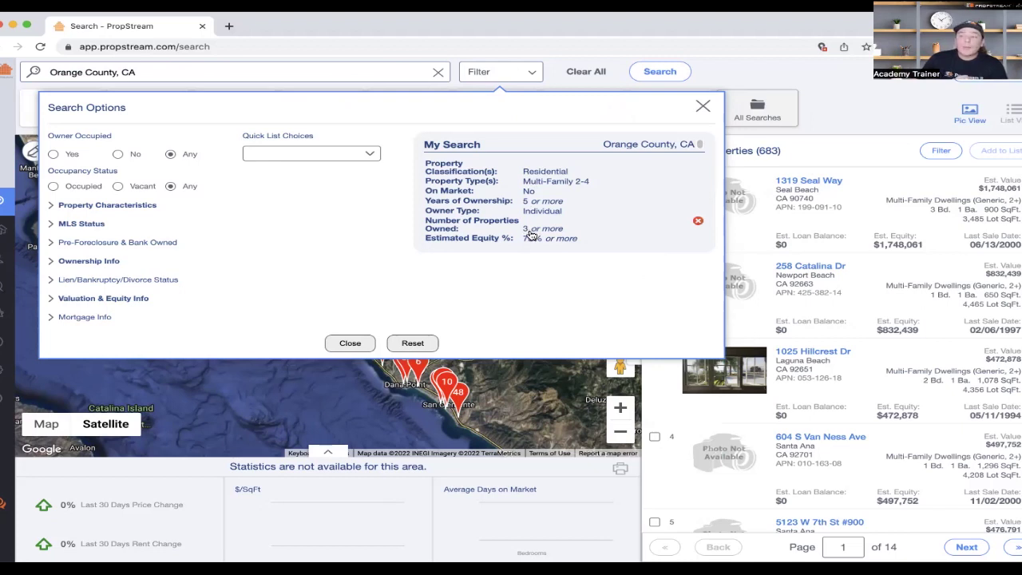
{"action": "mouse_move", "coordinate": [528, 206]}
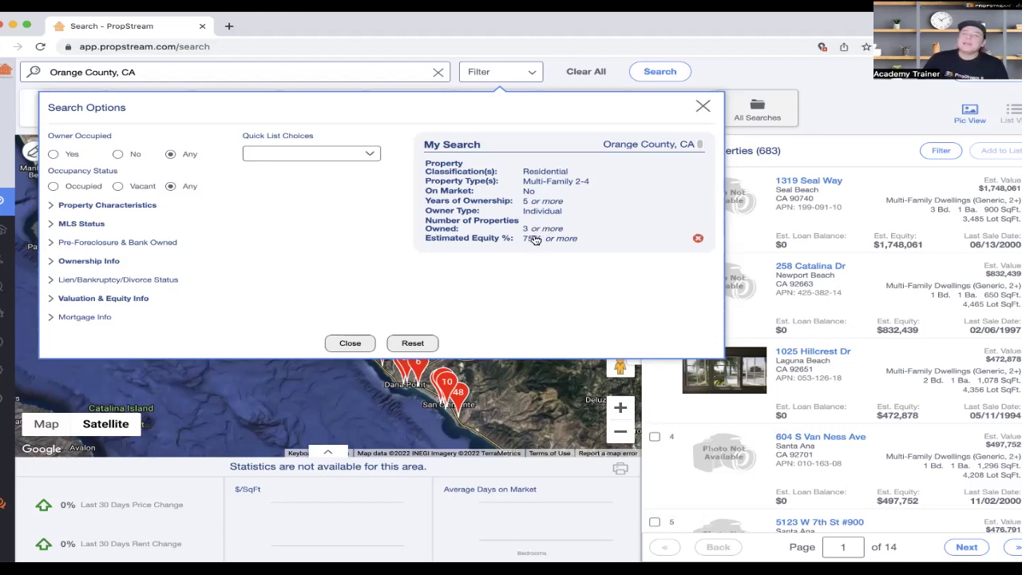
{"action": "left_click", "coordinate": [821, 124]}
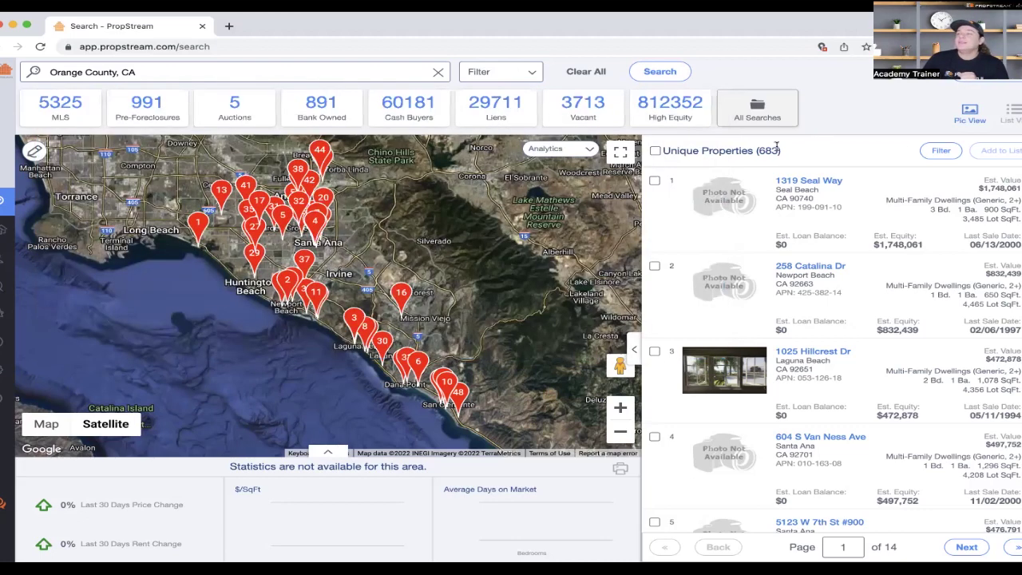
{"action": "double_click", "coordinate": [774, 149]}
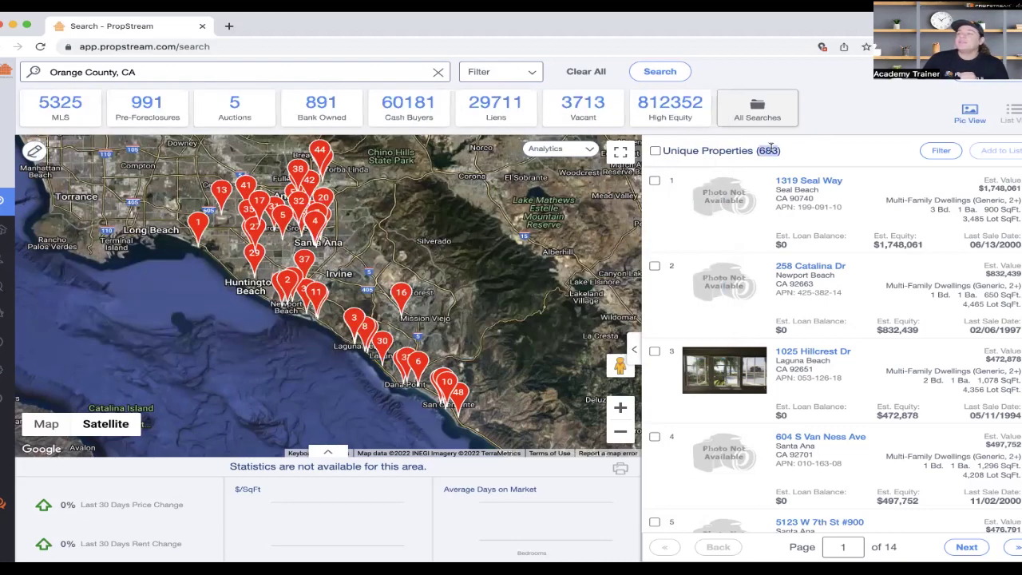
{"action": "left_click", "coordinate": [826, 120]}
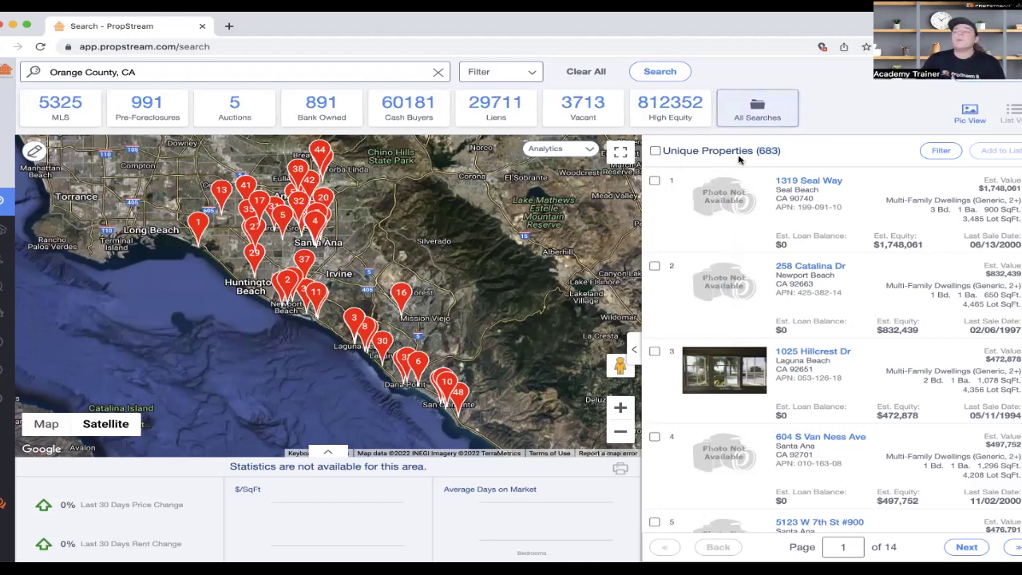
{"action": "left_click", "coordinate": [806, 353]}
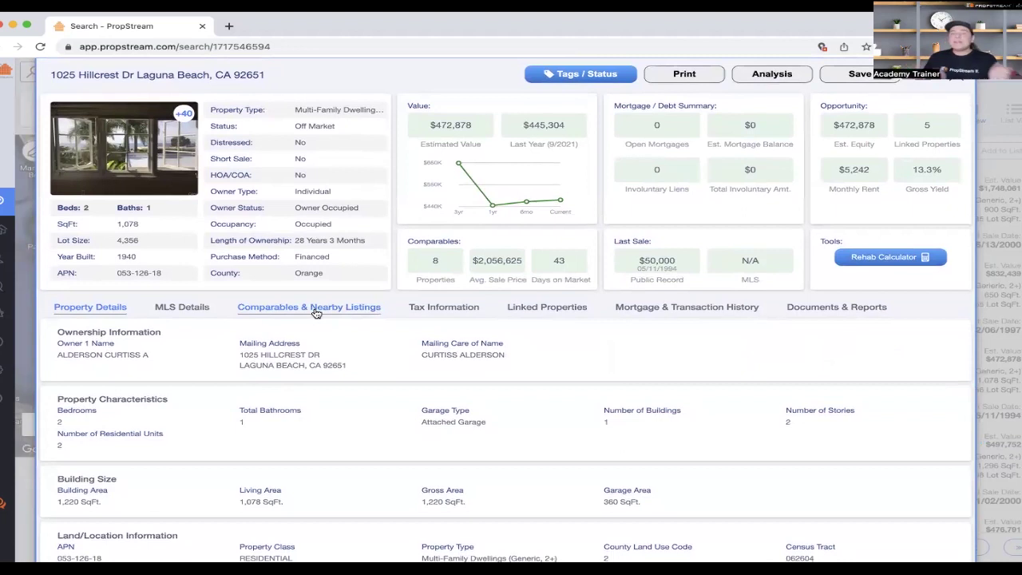
{"action": "left_click", "coordinate": [190, 312]}
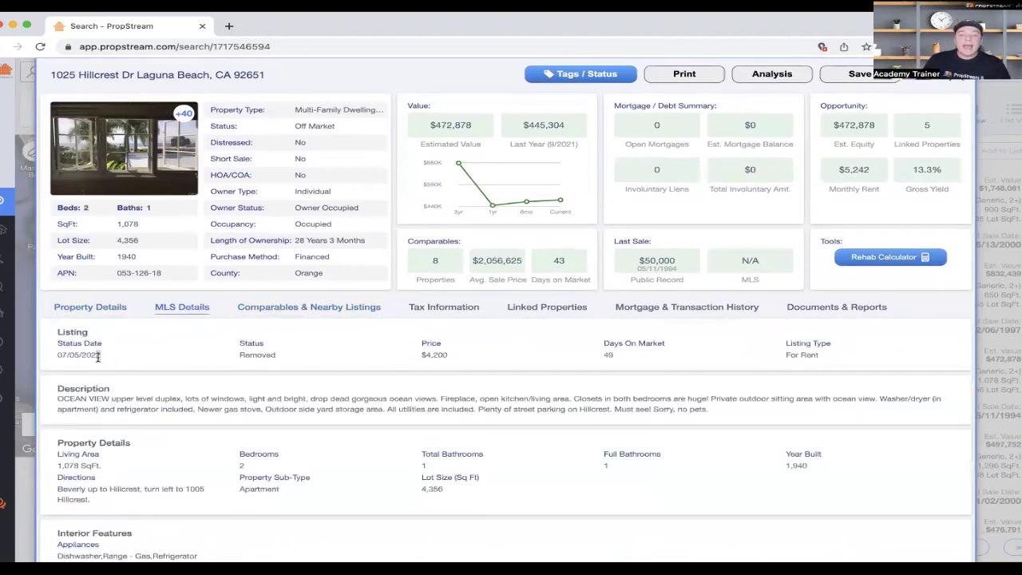
{"action": "left_click_drag", "start_coordinate": [99, 357], "coordinate": [58, 354]}
{"action": "left_click", "coordinate": [75, 352]}
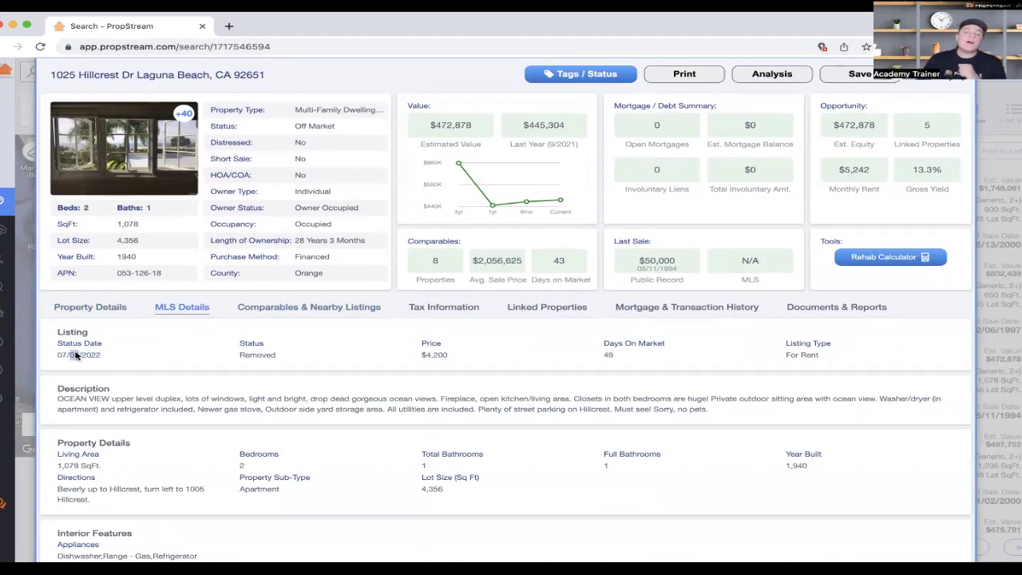
- Review the Removed $4,200 For Rent listing in the MLS details
{"action": "double_click", "coordinate": [260, 356]}
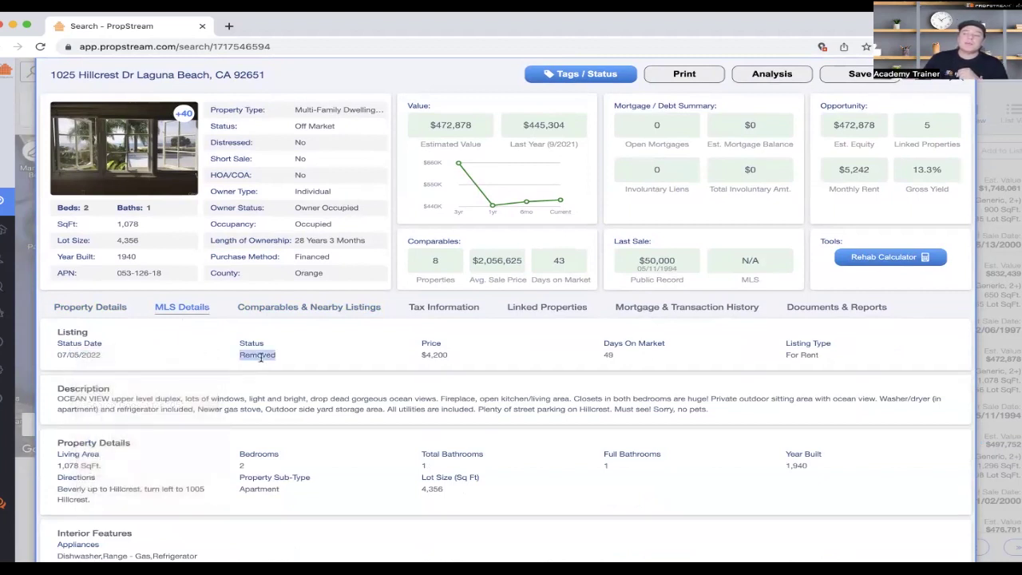
{"action": "left_click", "coordinate": [364, 361]}
{"action": "double_click", "coordinate": [432, 354]}
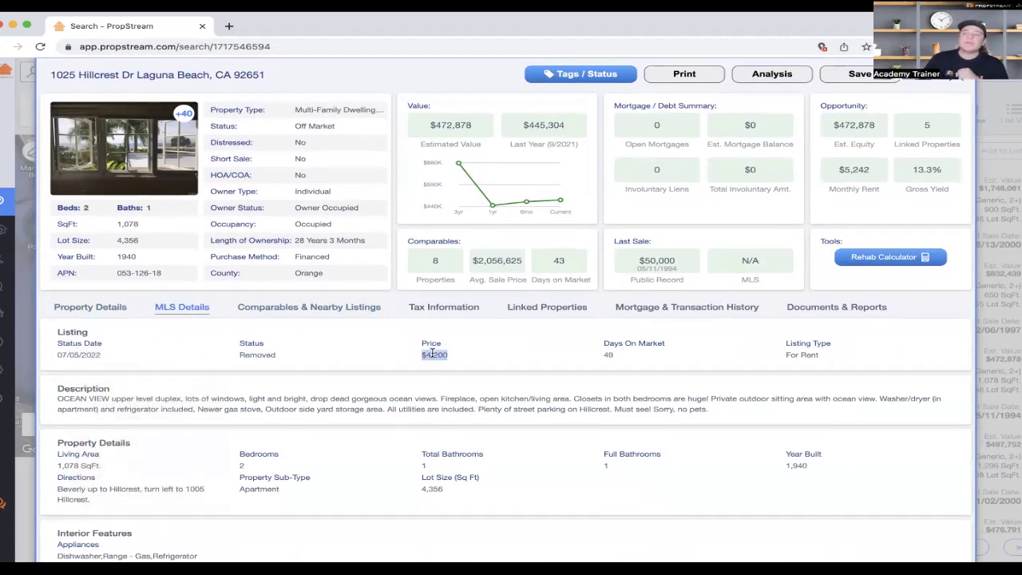
{"action": "triple_click", "coordinate": [802, 356]}
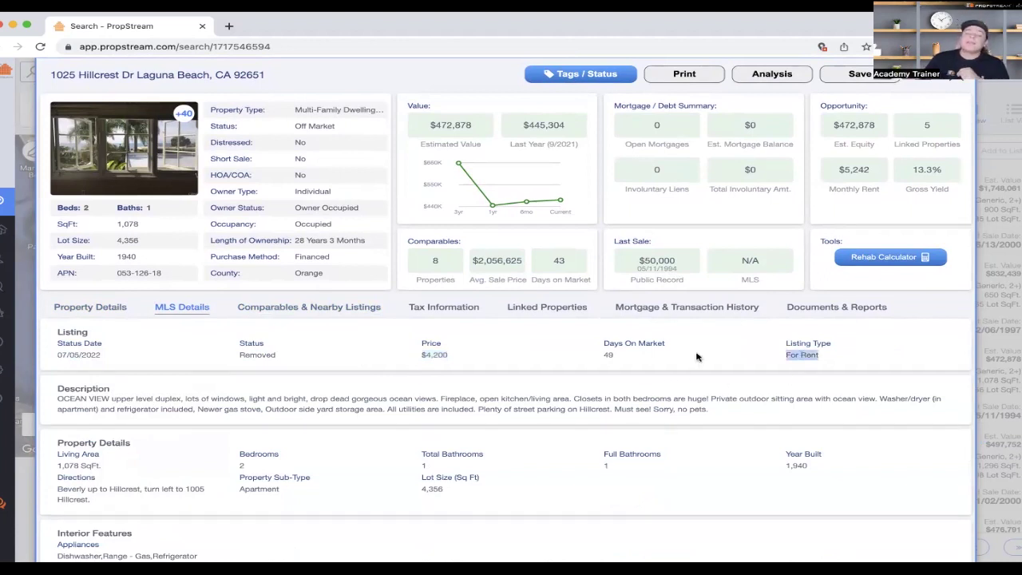
{"action": "double_click", "coordinate": [435, 355]}
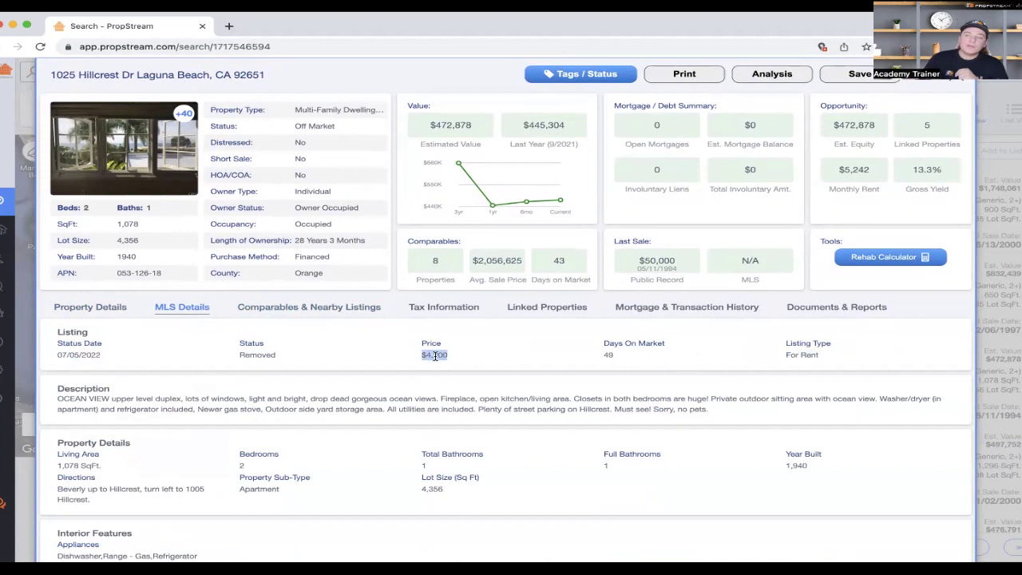
{"action": "double_click", "coordinate": [268, 355]}
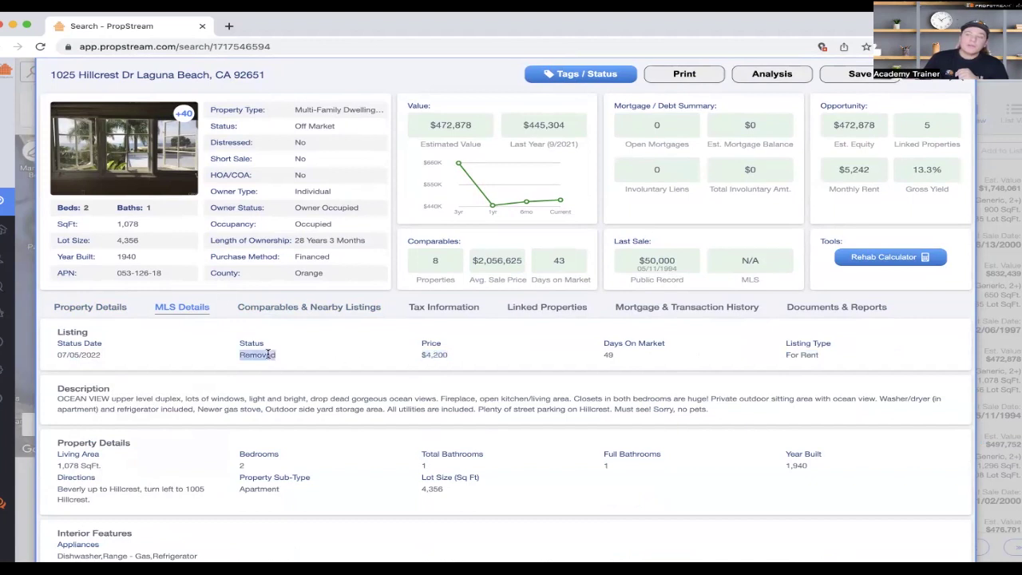
{"action": "double_click", "coordinate": [445, 357]}
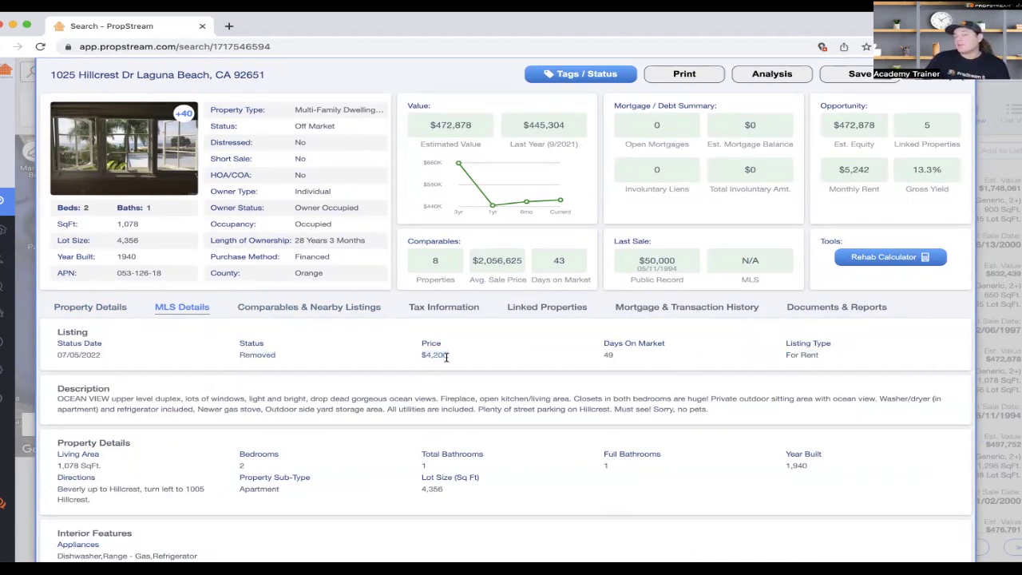
{"action": "double_click", "coordinate": [445, 357]}
{"action": "left_click", "coordinate": [445, 357]}
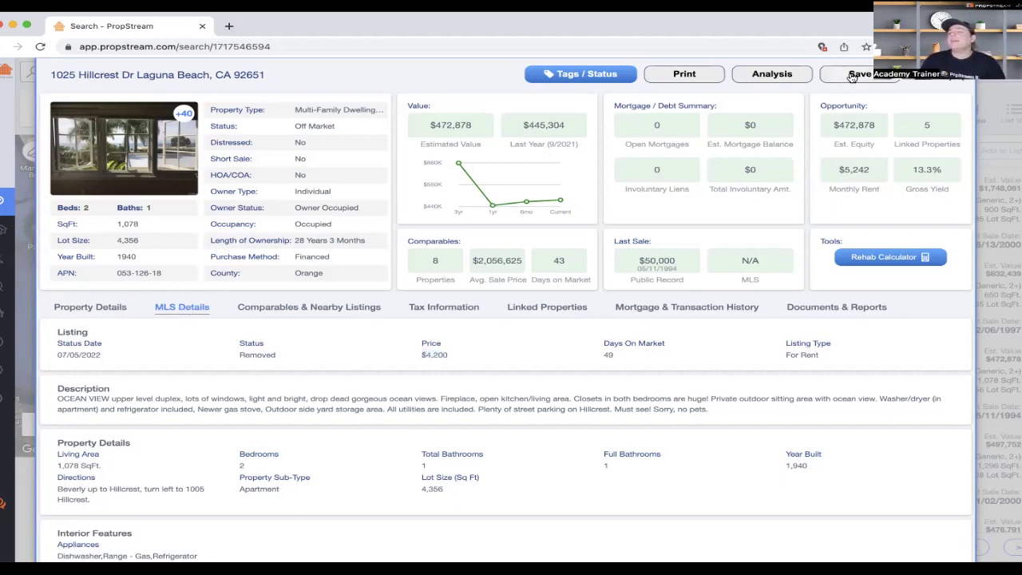
{"action": "left_click", "coordinate": [958, 72]}
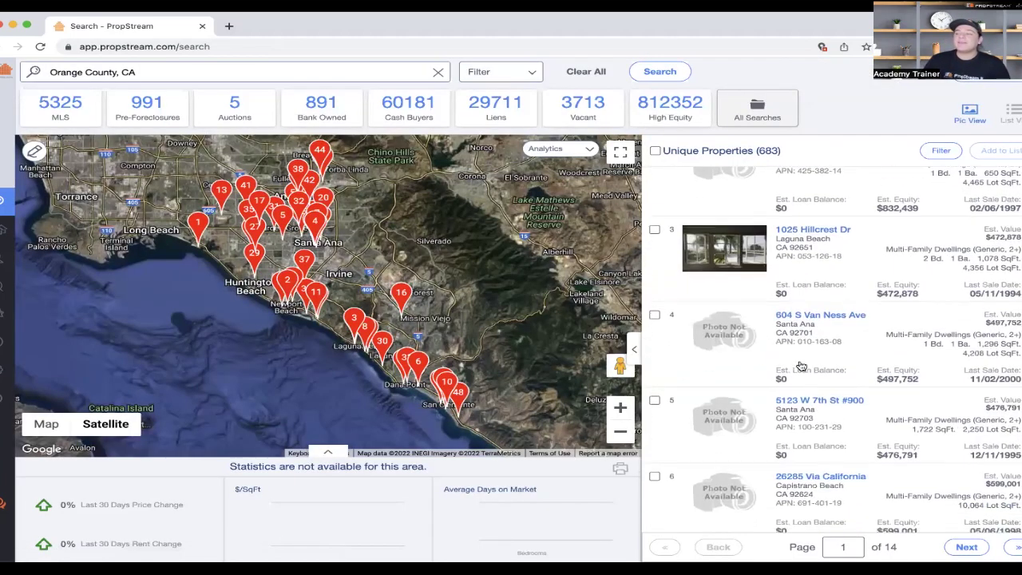
{"action": "scroll", "coordinate": [833, 346], "scroll_direction": "down", "scroll_amount": 5}
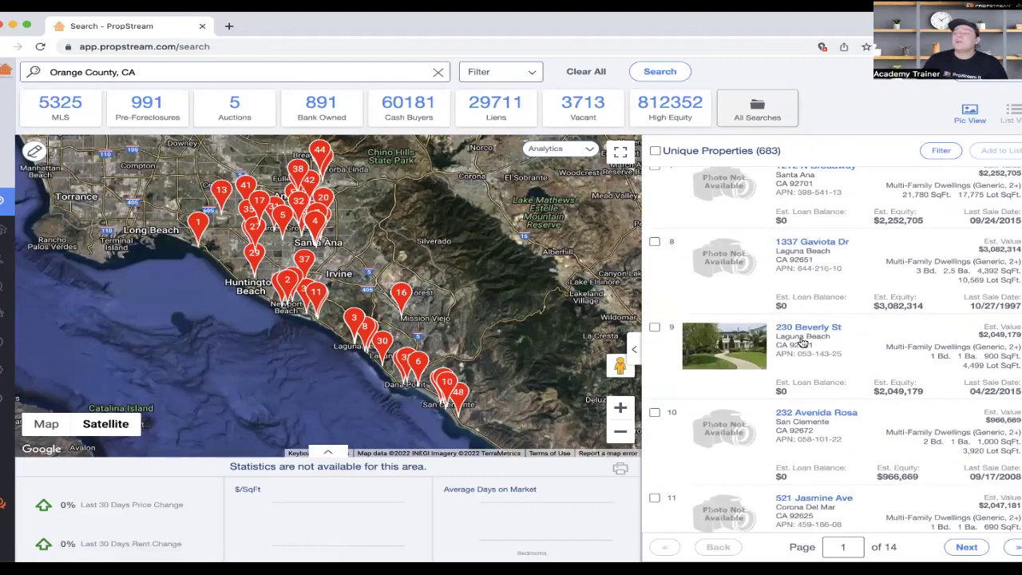
{"action": "left_click", "coordinate": [810, 329]}
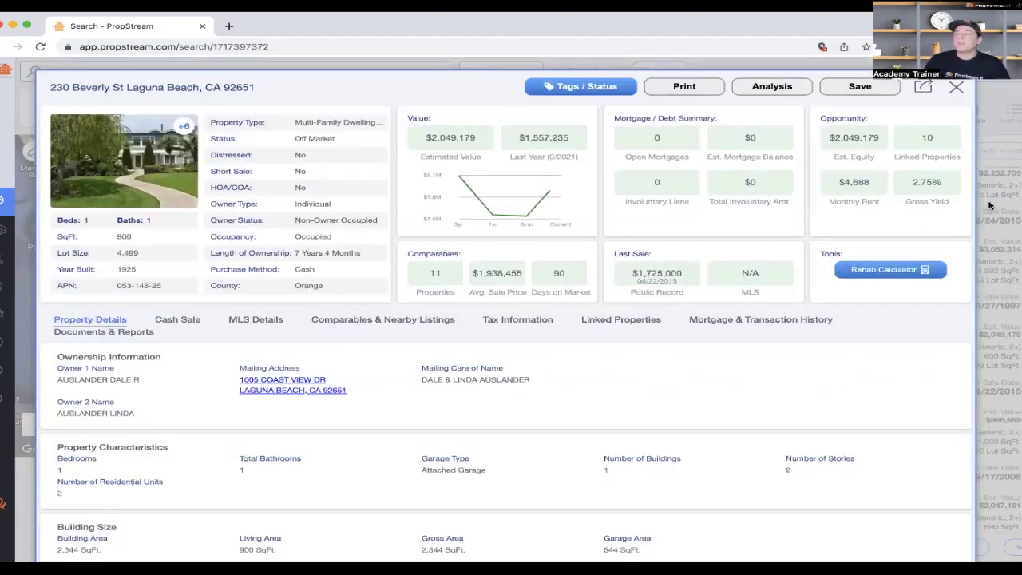
{"action": "left_click", "coordinate": [961, 192]}
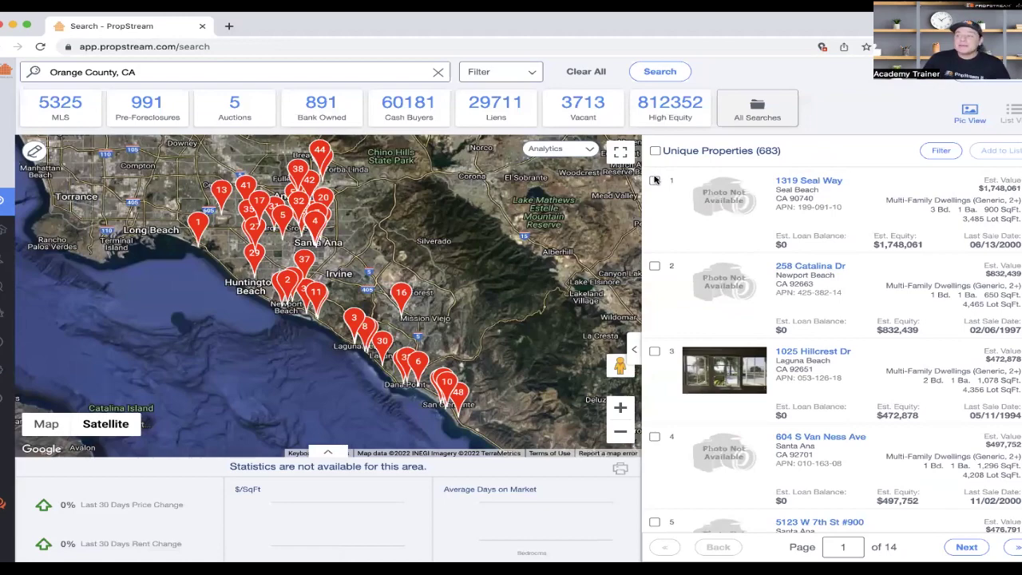
{"action": "left_click", "coordinate": [655, 182]}
- Select all 683 results and save them to a new marketing list named 'OC 3 Props'
{"action": "left_click", "coordinate": [655, 266]}
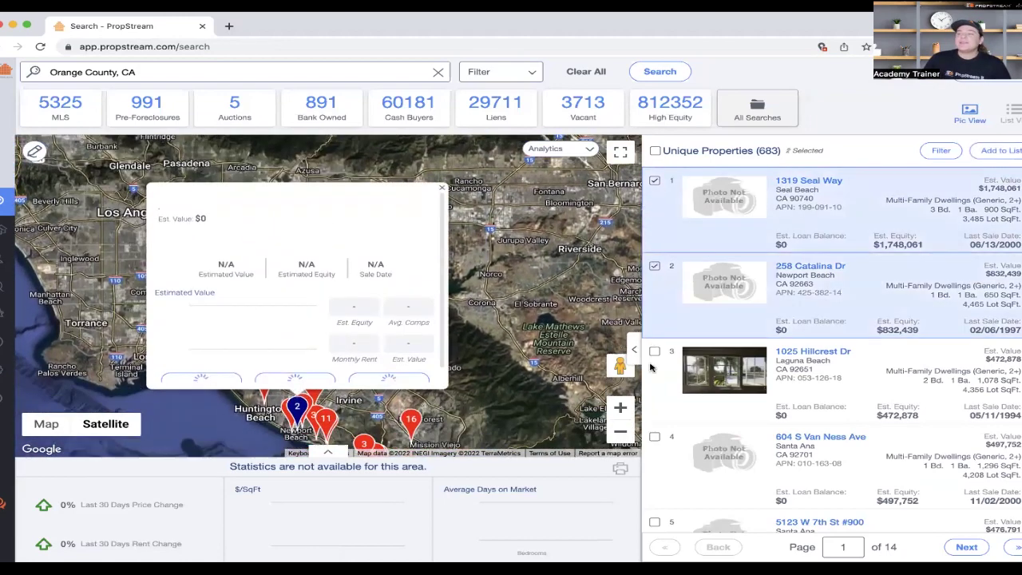
{"action": "left_click", "coordinate": [655, 353]}
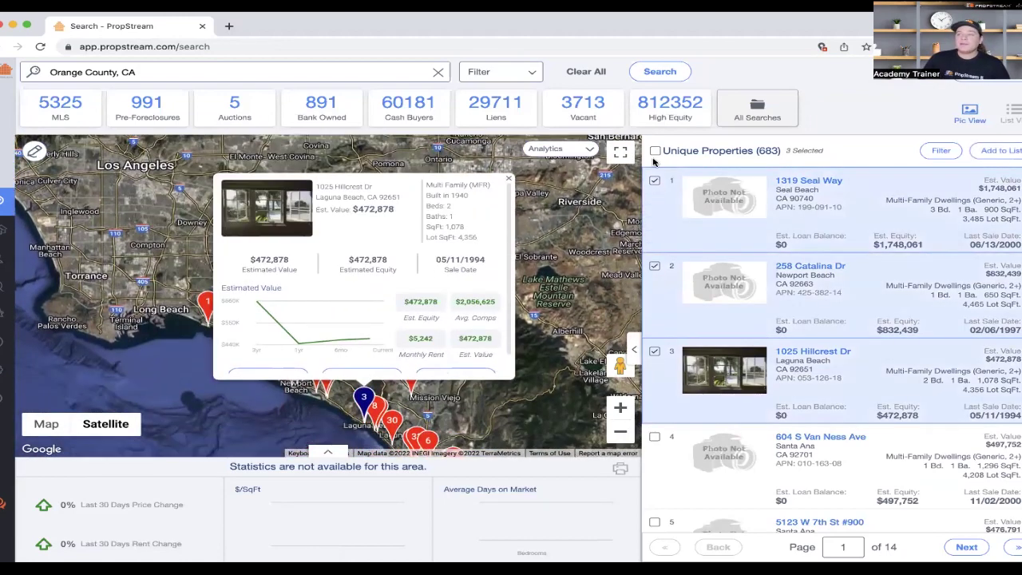
{"action": "left_click", "coordinate": [655, 151]}
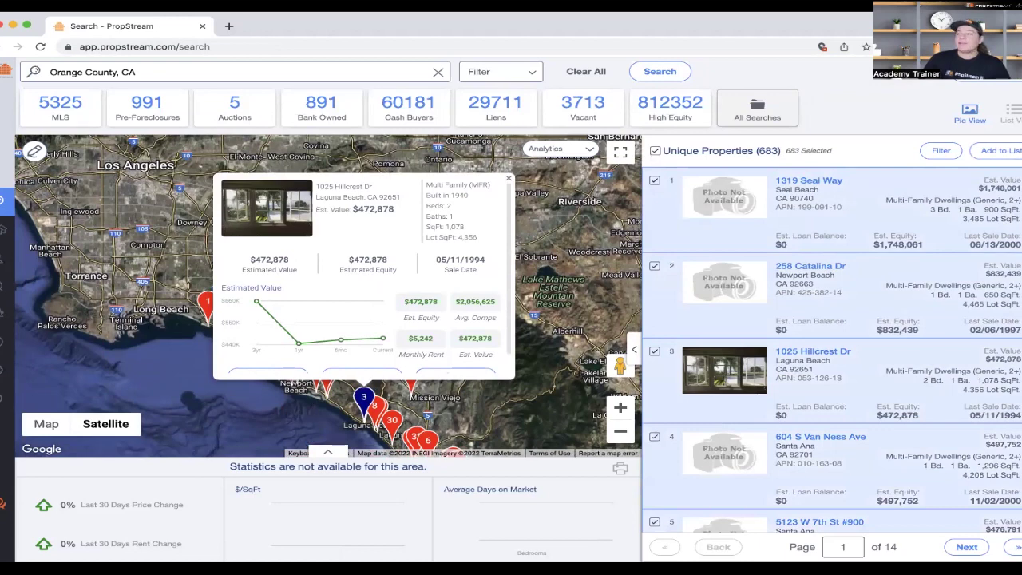
{"action": "left_click", "coordinate": [998, 151]}
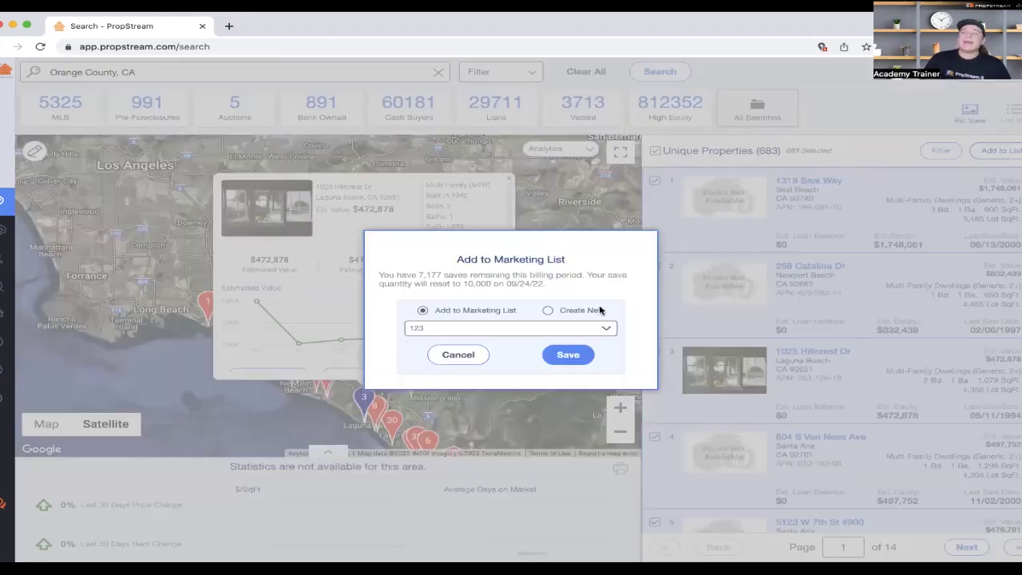
{"action": "left_click", "coordinate": [548, 311]}
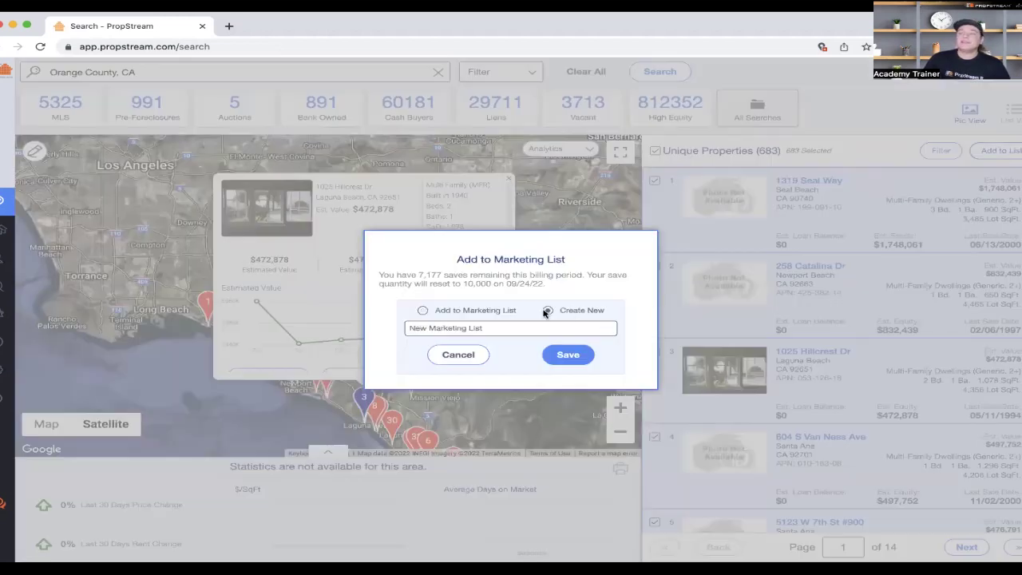
{"action": "left_click", "coordinate": [495, 329]}
{"action": "type", "text": "OC 3 Props"}
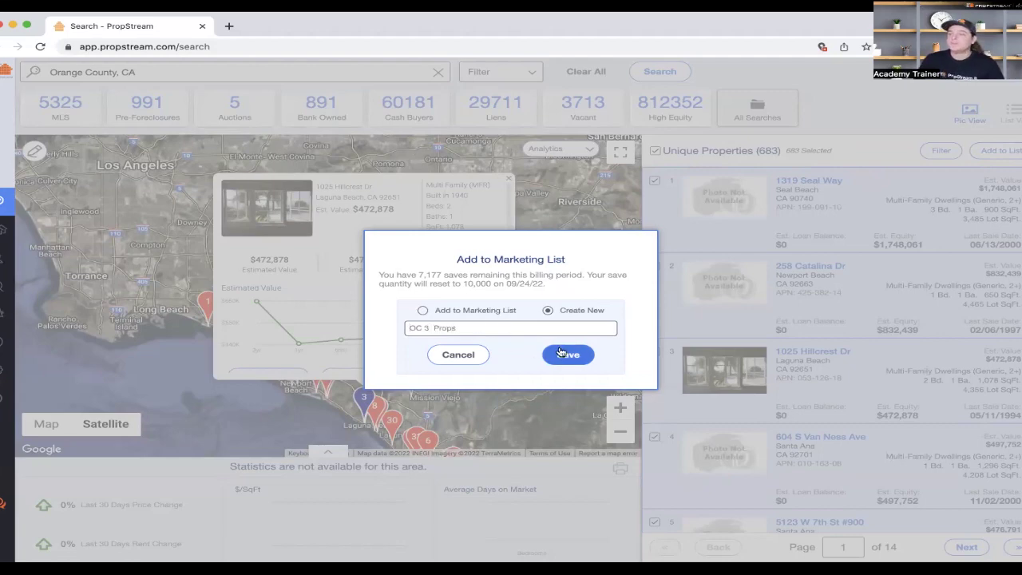
{"action": "left_click", "coordinate": [568, 355]}
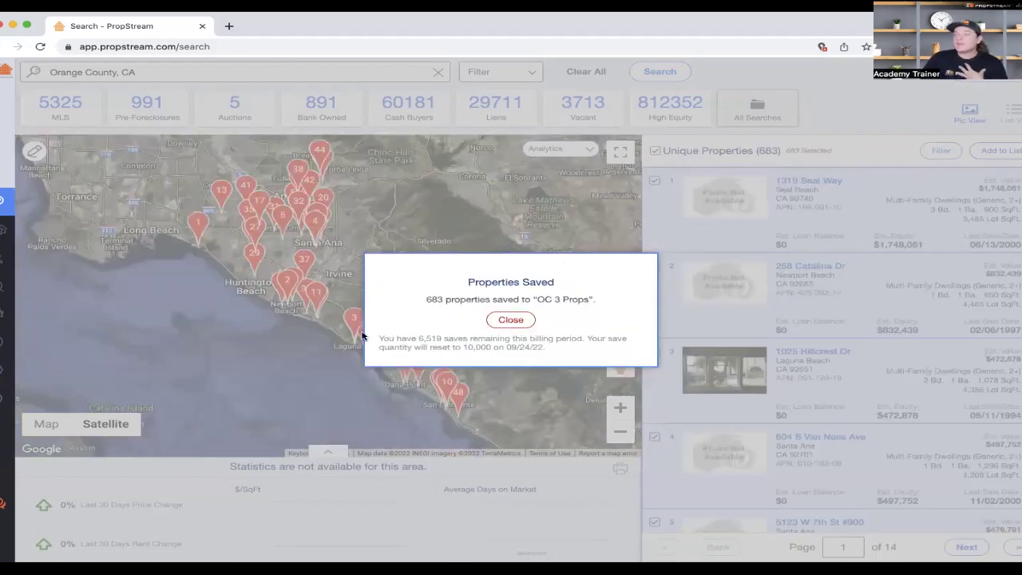
{"action": "left_click", "coordinate": [529, 322]}
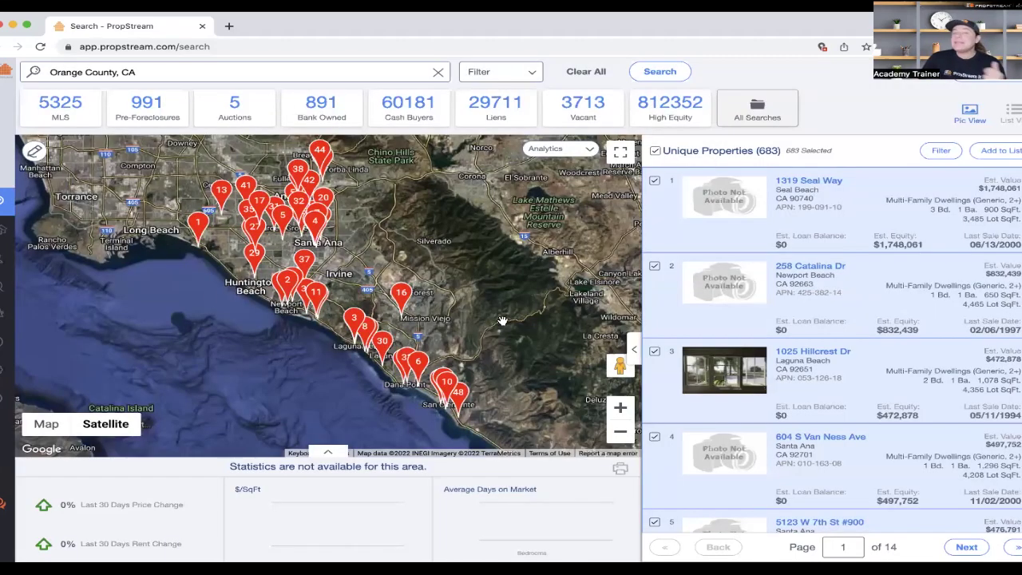
- Group the marketing lists in My Properties by Date Created
{"action": "mouse_move", "coordinate": [37, 240]}
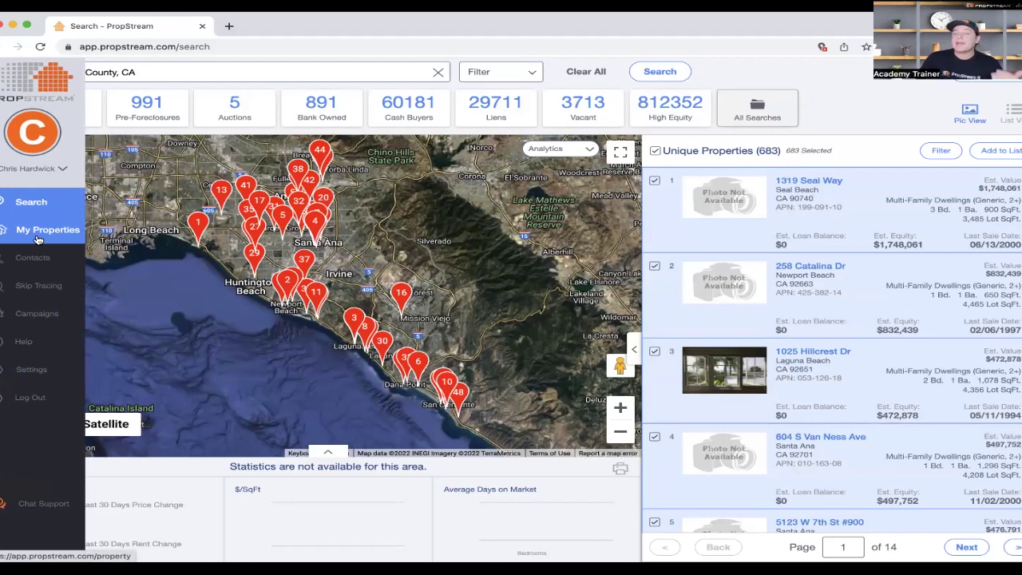
{"action": "left_click", "coordinate": [35, 239]}
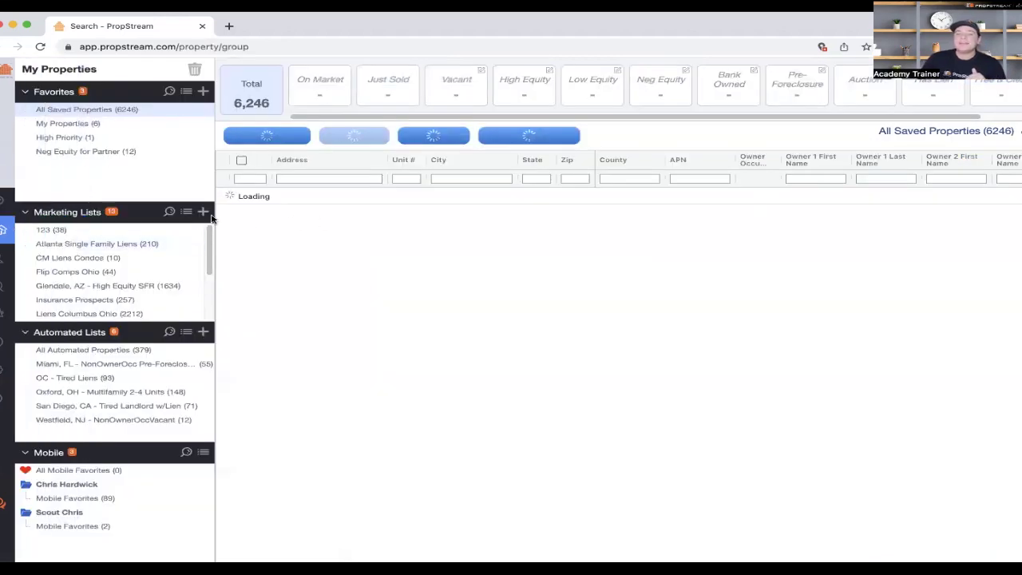
{"action": "left_click", "coordinate": [186, 212]}
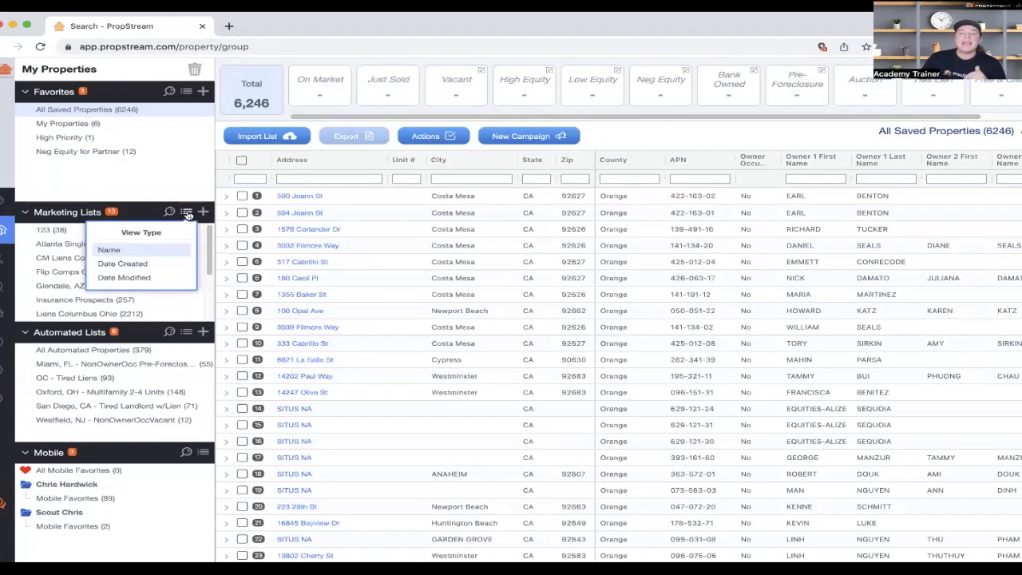
{"action": "left_click", "coordinate": [126, 267]}
{"action": "left_click", "coordinate": [72, 251]}
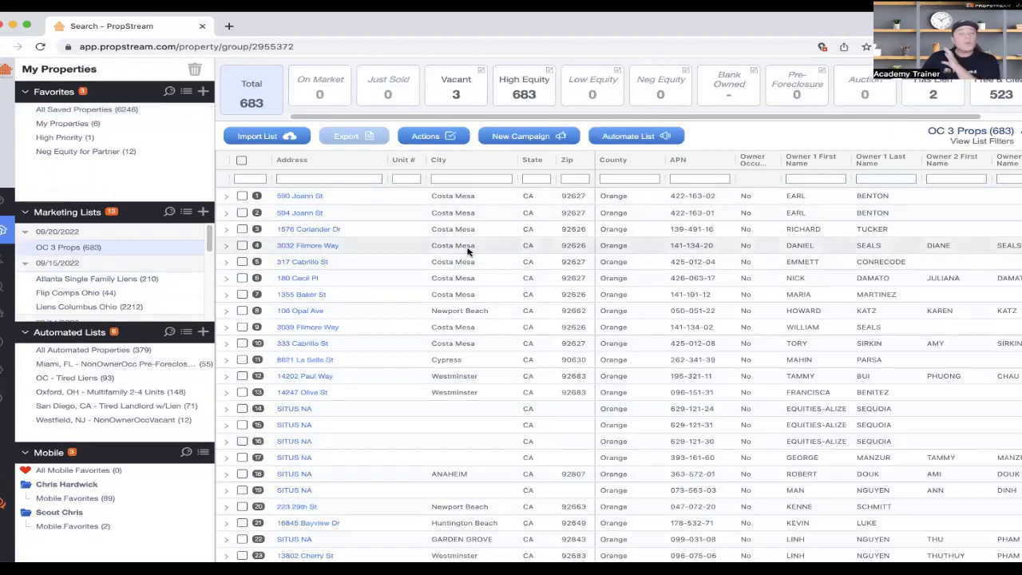
{"action": "scroll", "coordinate": [484, 267], "scroll_direction": "down", "scroll_amount": 10}
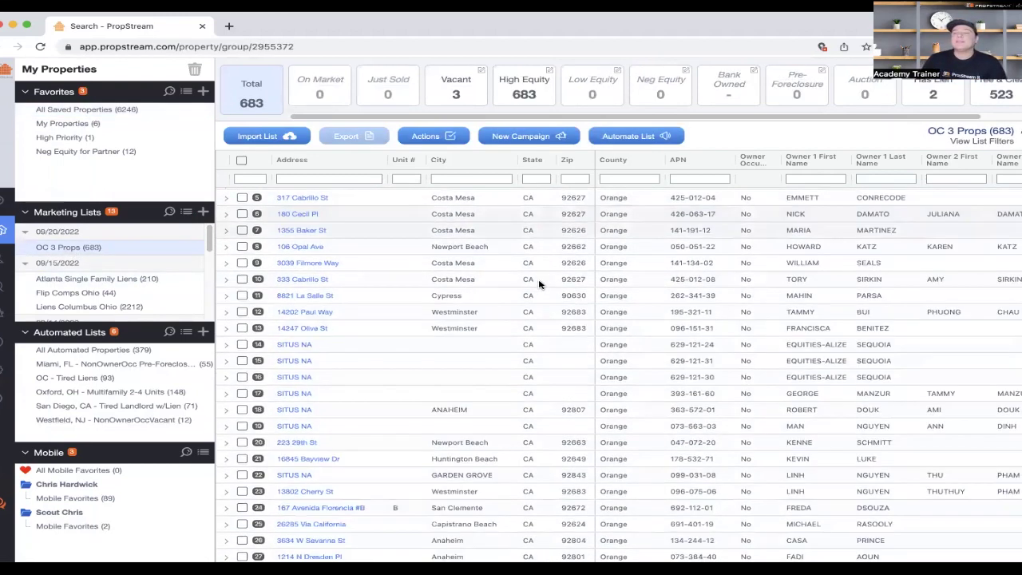
{"action": "scroll", "coordinate": [505, 304], "scroll_direction": "up", "scroll_amount": 10}
{"action": "left_click", "coordinate": [295, 246]}
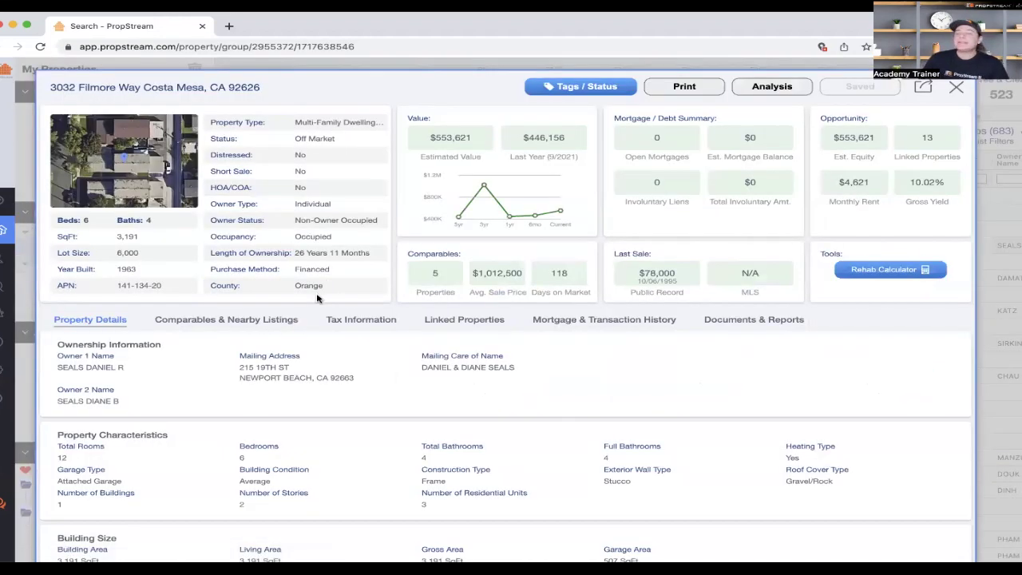
{"action": "left_click", "coordinate": [955, 85]}
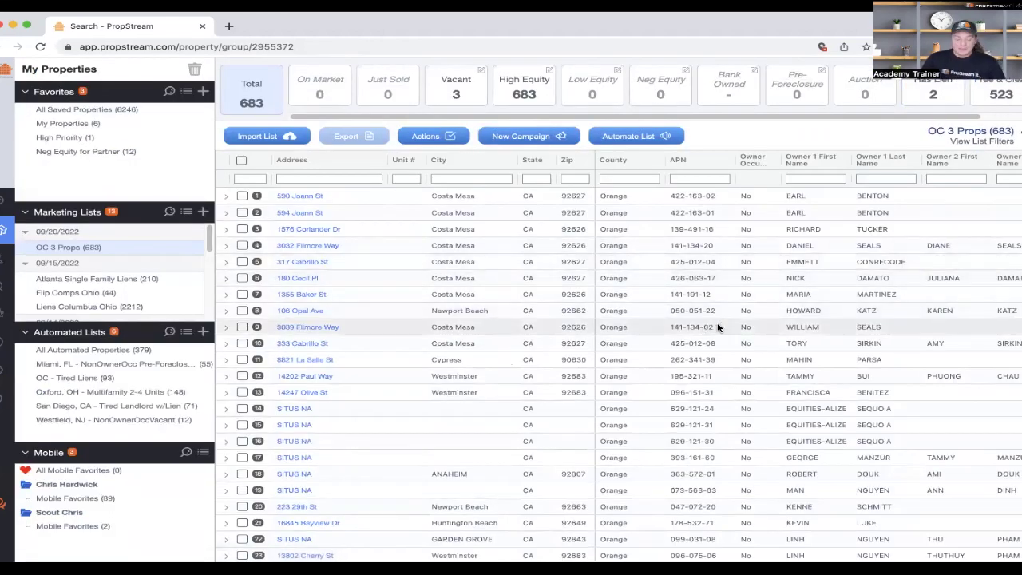
- Scroll across the property table columns and check the column settings without changes
{"action": "scroll", "coordinate": [749, 330], "scroll_direction": "right", "scroll_amount": 10}
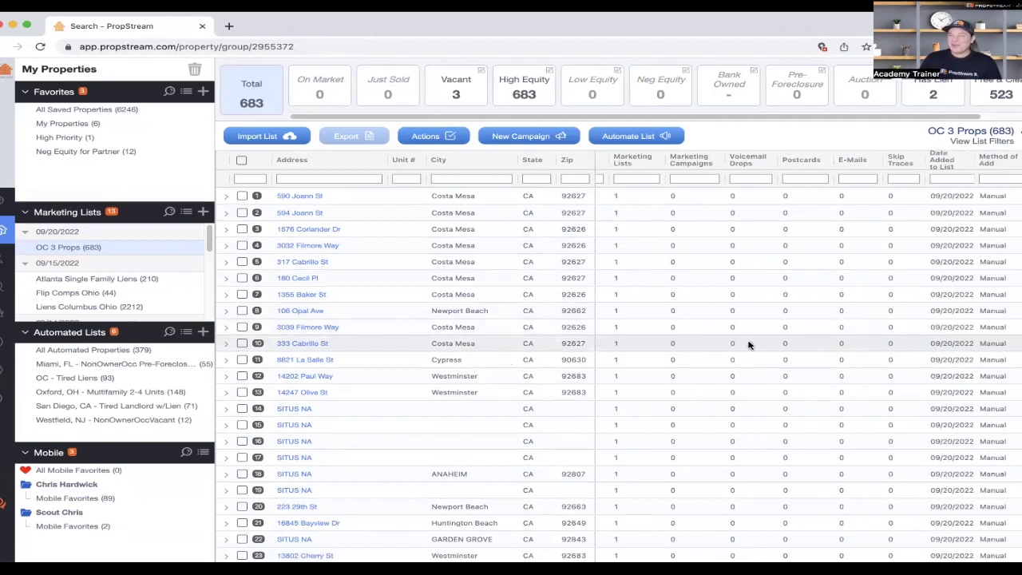
{"action": "scroll", "coordinate": [750, 344], "scroll_direction": "left", "scroll_amount": 10}
{"action": "scroll", "coordinate": [749, 344], "scroll_direction": "right", "scroll_amount": 15}
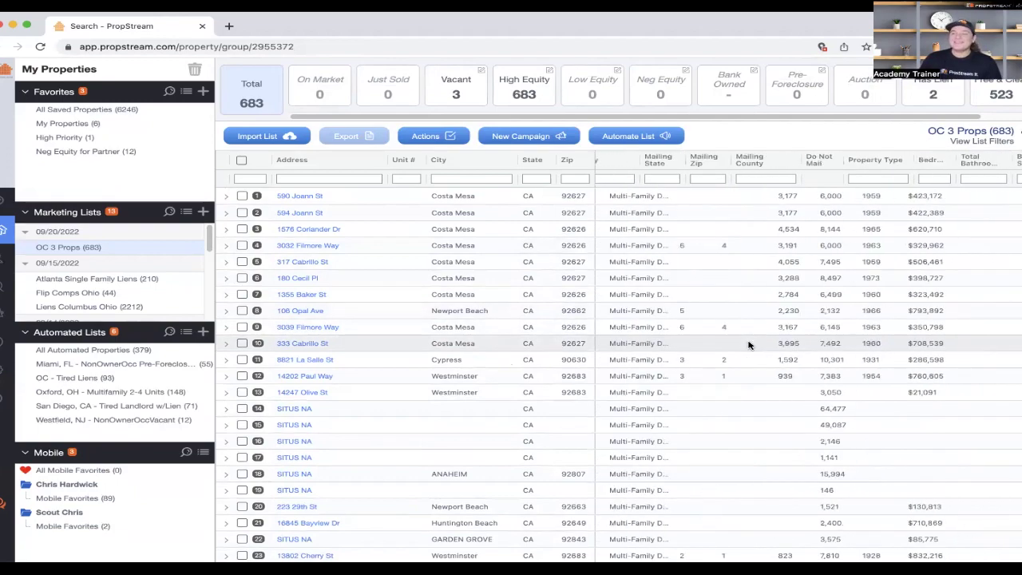
{"action": "scroll", "coordinate": [749, 344], "scroll_direction": "left", "scroll_amount": 15}
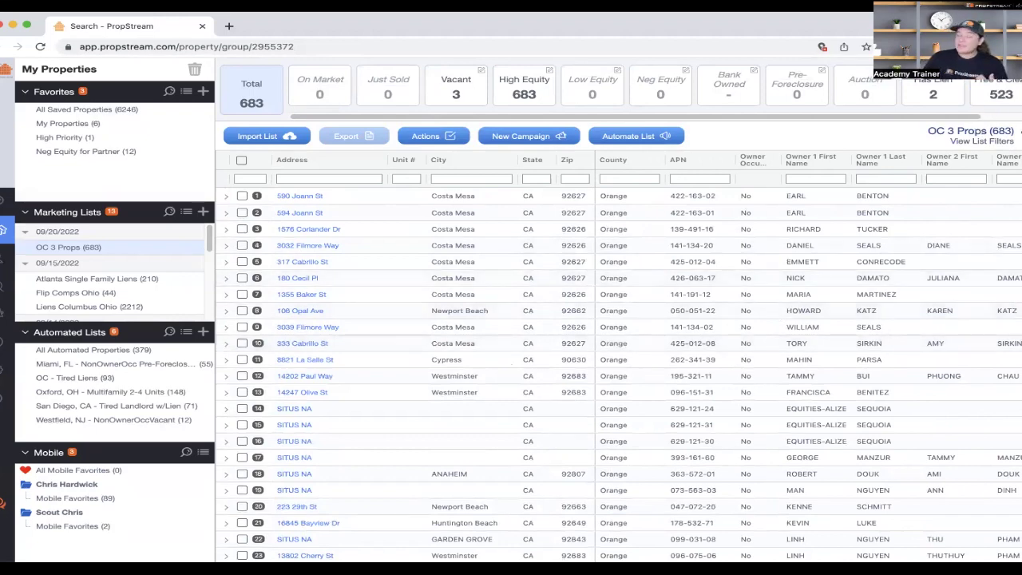
{"action": "scroll", "coordinate": [699, 336], "scroll_direction": "right", "scroll_amount": 10}
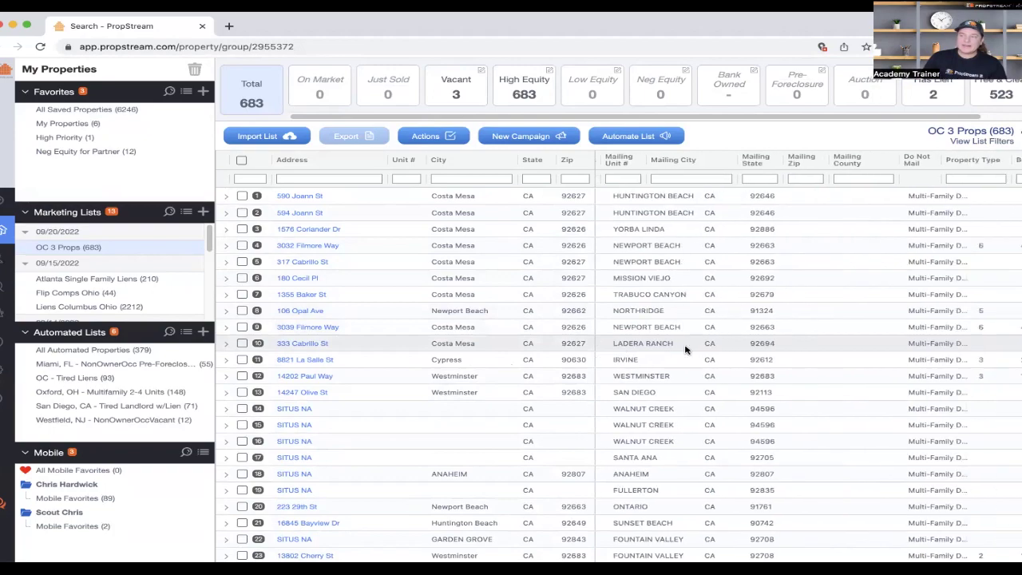
{"action": "scroll", "coordinate": [685, 349], "scroll_direction": "right", "scroll_amount": 10}
{"action": "scroll", "coordinate": [691, 345], "scroll_direction": "left", "scroll_amount": 15}
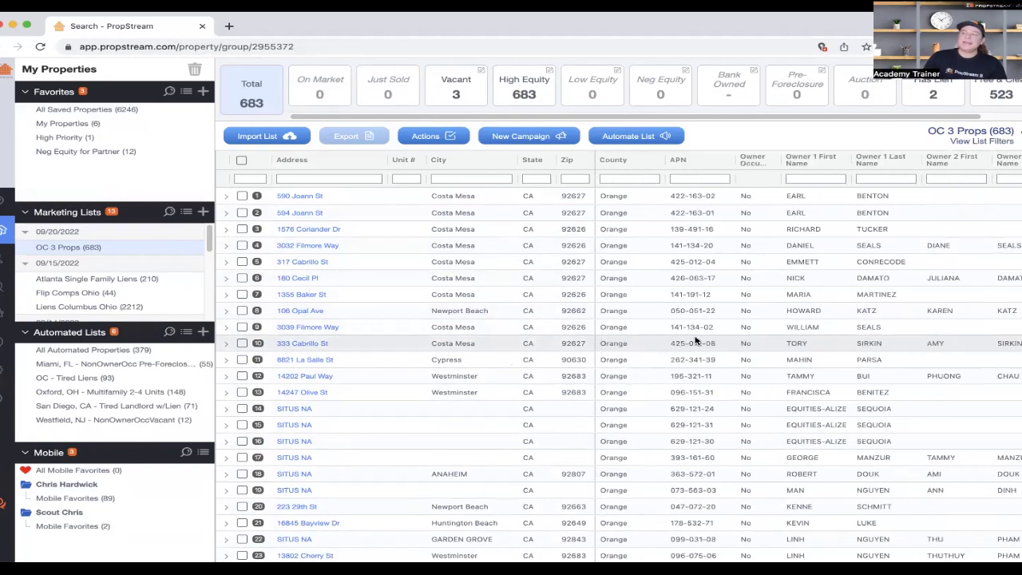
{"action": "left_click", "coordinate": [1019, 137]}
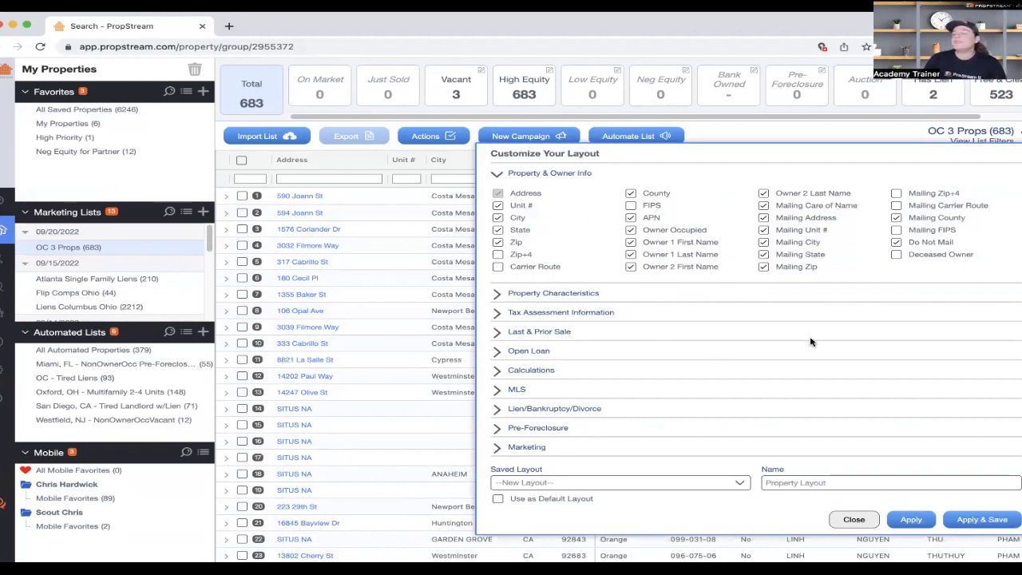
{"action": "left_click", "coordinate": [852, 520]}
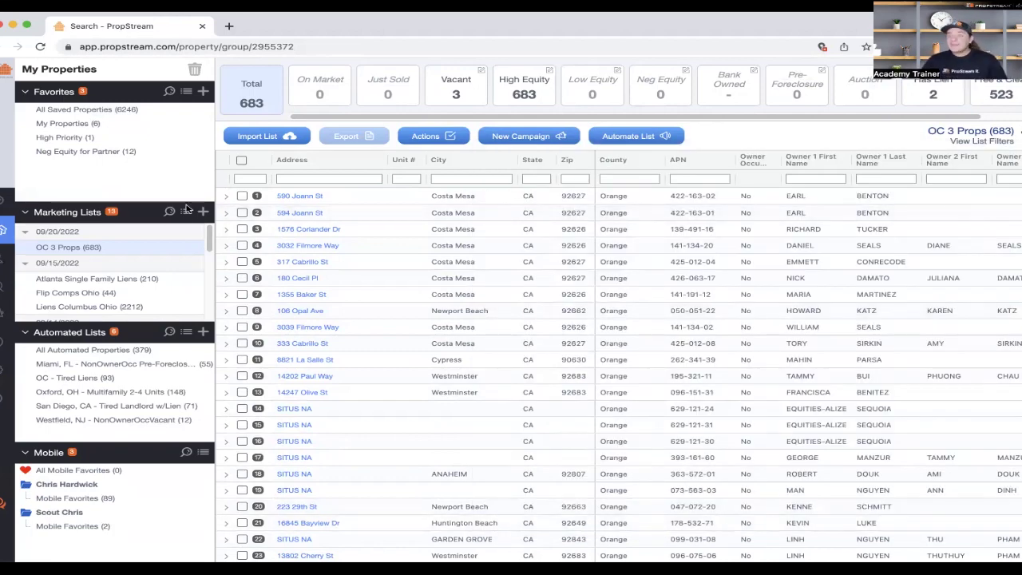
- Return from My Properties to the Orange County search map with its 683 results
{"action": "left_click", "coordinate": [8, 229]}
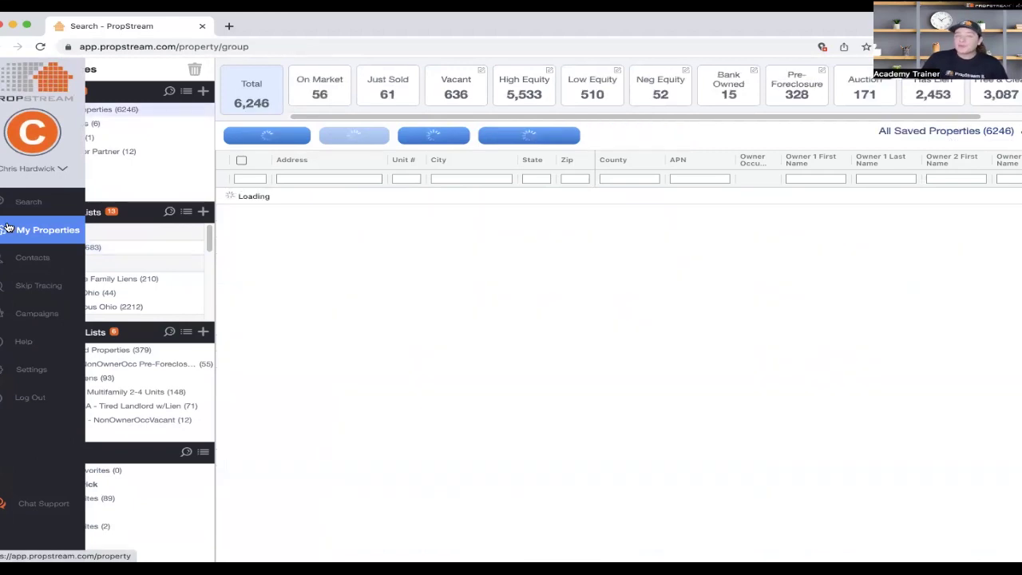
{"action": "mouse_move", "coordinate": [4, 214]}
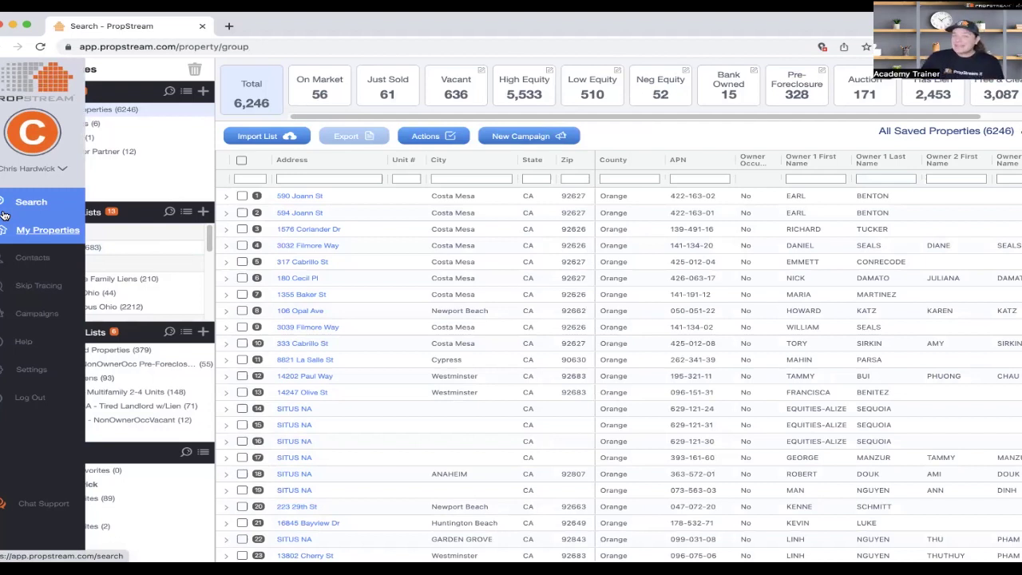
{"action": "left_click", "coordinate": [56, 202]}
{"action": "left_click", "coordinate": [183, 76]}
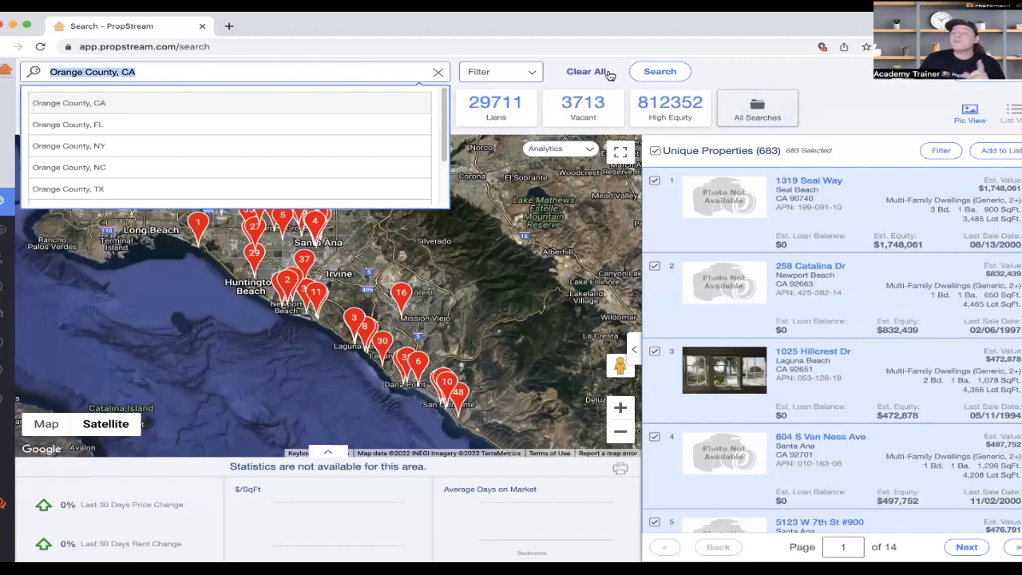
{"action": "left_click", "coordinate": [873, 94]}
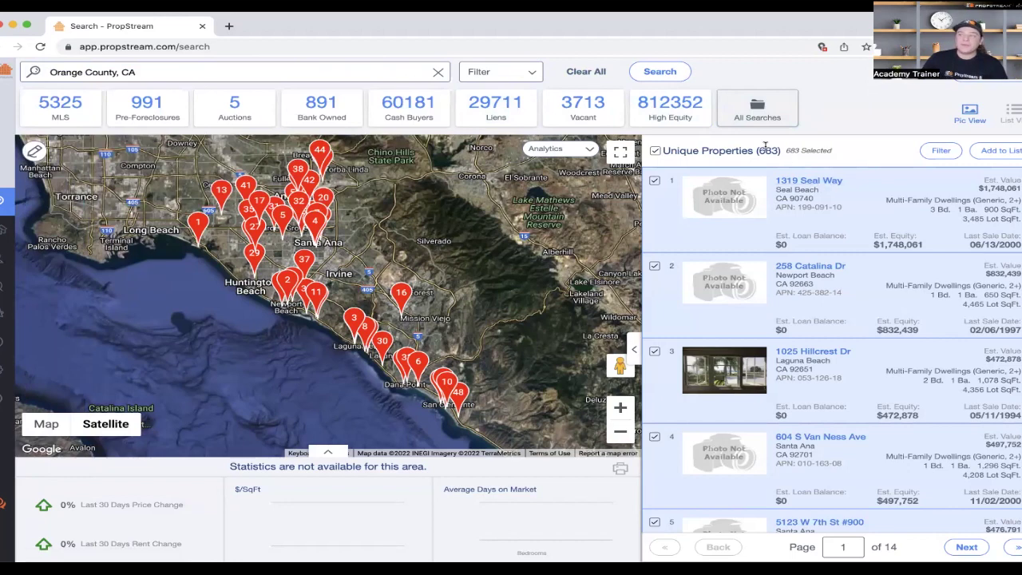
- Bring up the search filter criteria for the Orange County search
{"action": "left_click", "coordinate": [521, 76]}
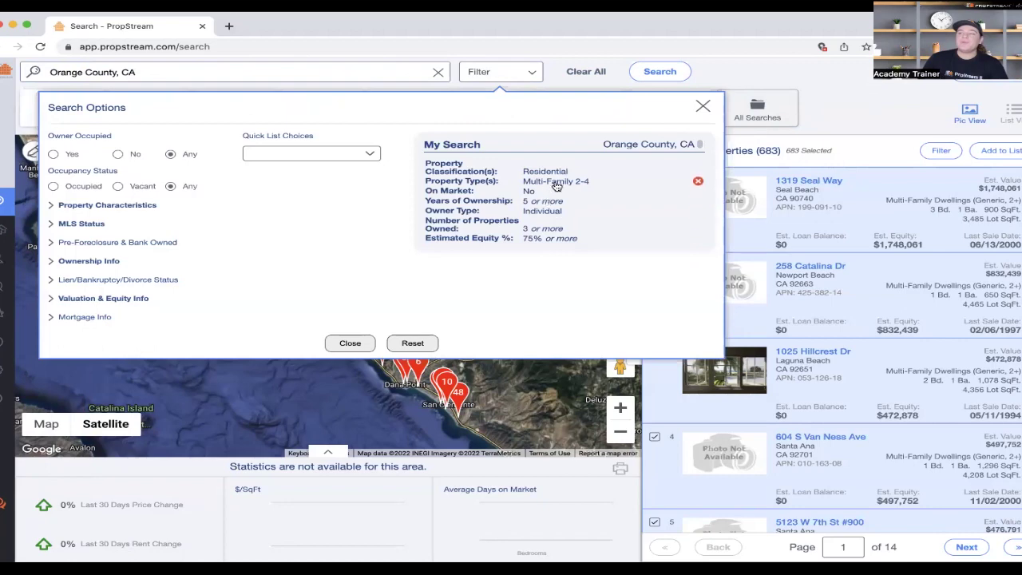
{"action": "left_click", "coordinate": [905, 109]}
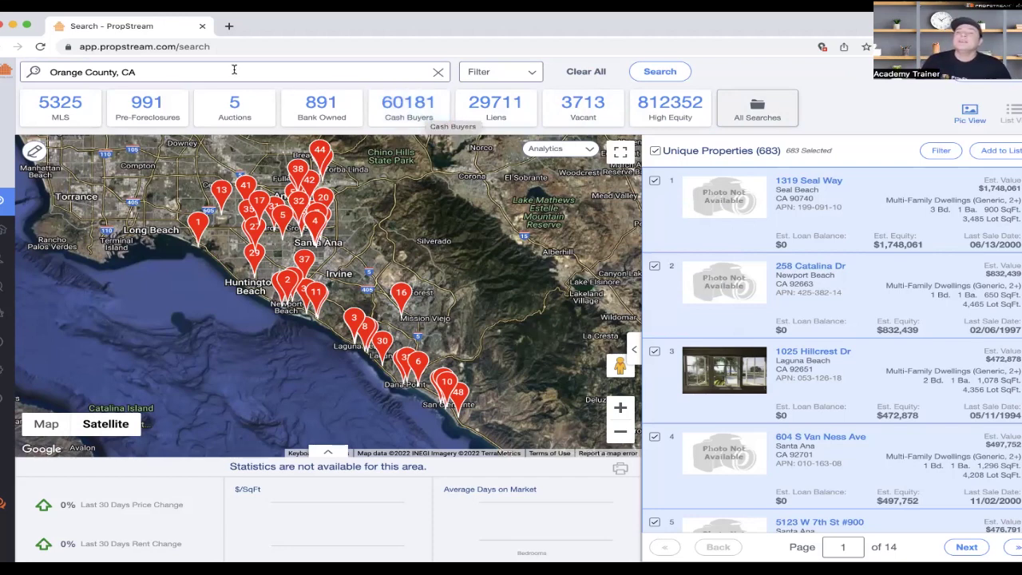
{"action": "left_click", "coordinate": [159, 75]}
{"action": "left_click", "coordinate": [490, 70]}
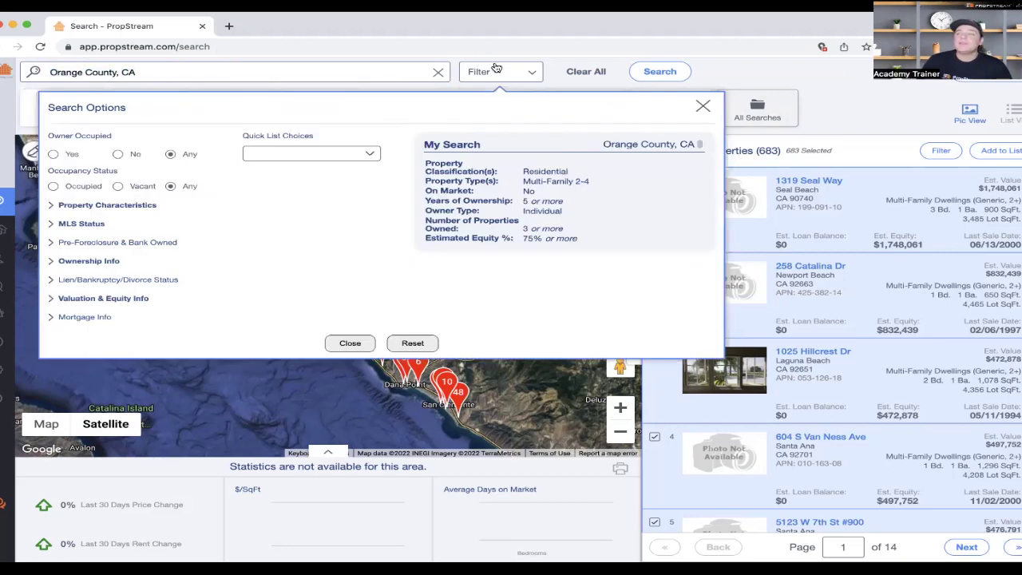
{"action": "left_click", "coordinate": [144, 72]}
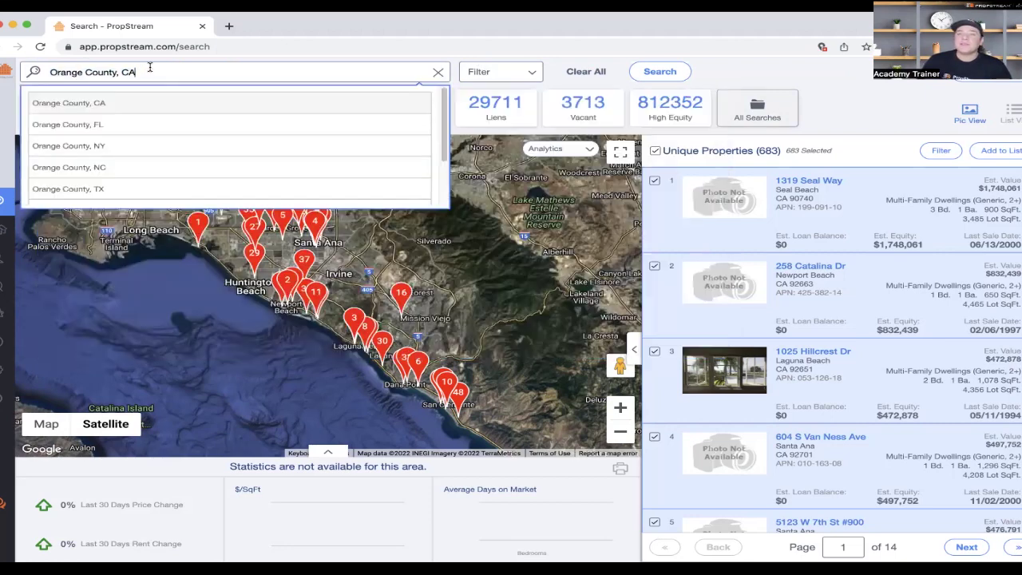
{"action": "left_click", "coordinate": [492, 72]}
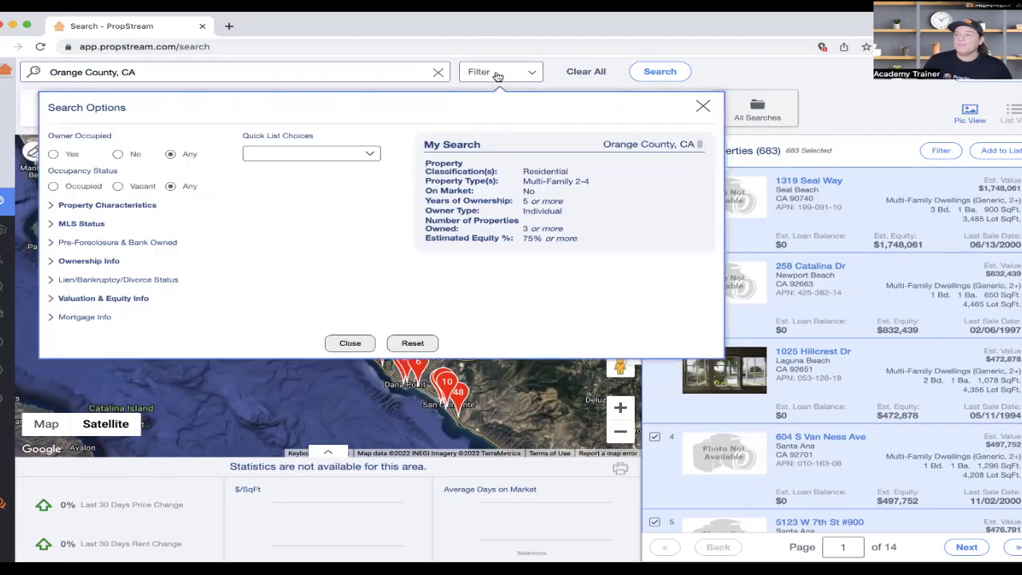
{"action": "right_click", "coordinate": [533, 181]}
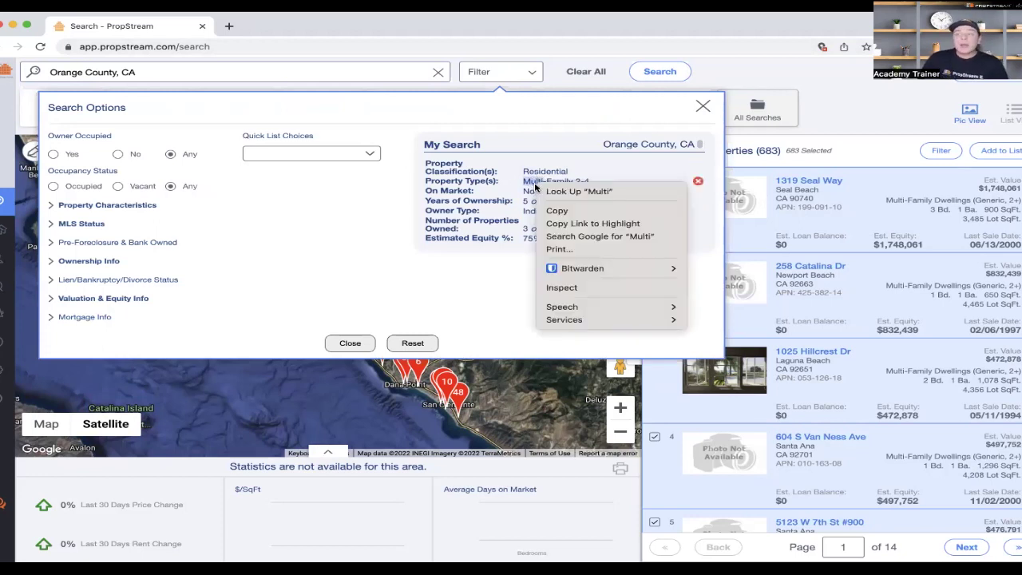
{"action": "left_click", "coordinate": [471, 289]}
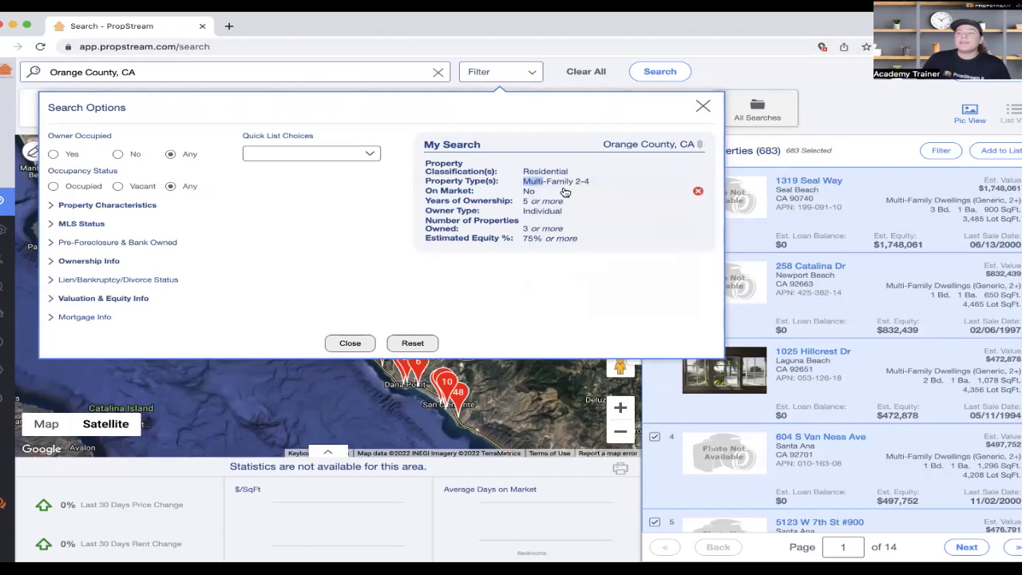
- Remove the On Market, Years of Ownership, Owner Type, Properties Owned and Estimated Equity criteria
{"action": "left_click", "coordinate": [698, 193]}
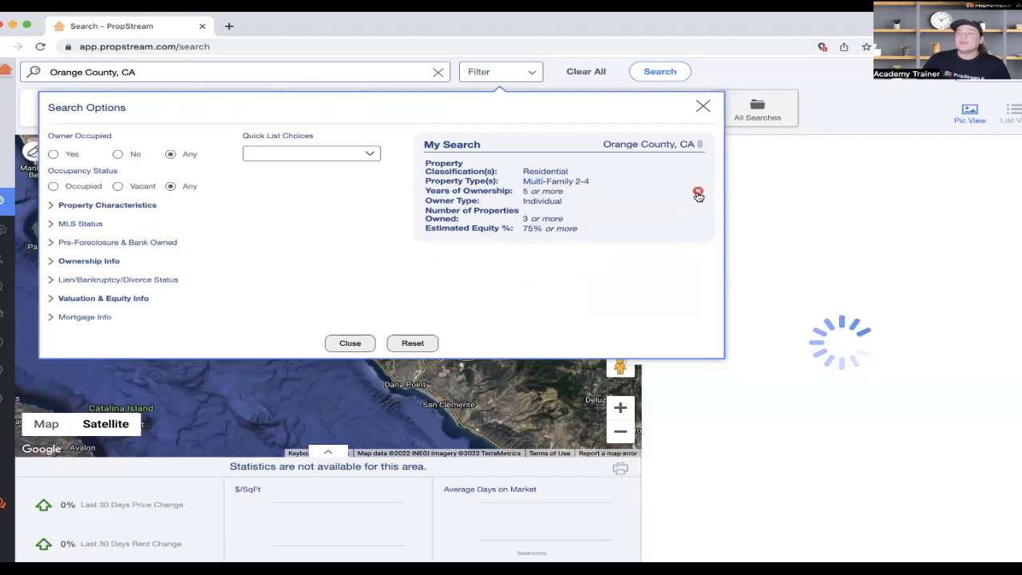
{"action": "left_click", "coordinate": [698, 193]}
{"action": "left_click", "coordinate": [698, 193]}
{"action": "left_click", "coordinate": [698, 193]}
{"action": "left_click", "coordinate": [699, 195]}
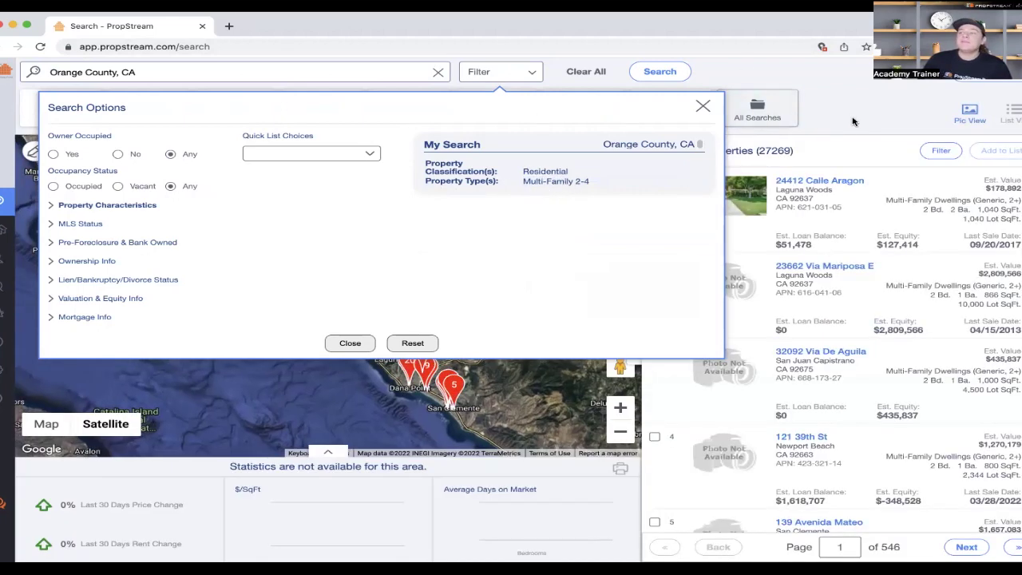
- Switch the Orange County results to the Cash Buyers quick list
{"action": "left_click", "coordinate": [824, 123]}
{"action": "left_click", "coordinate": [419, 116]}
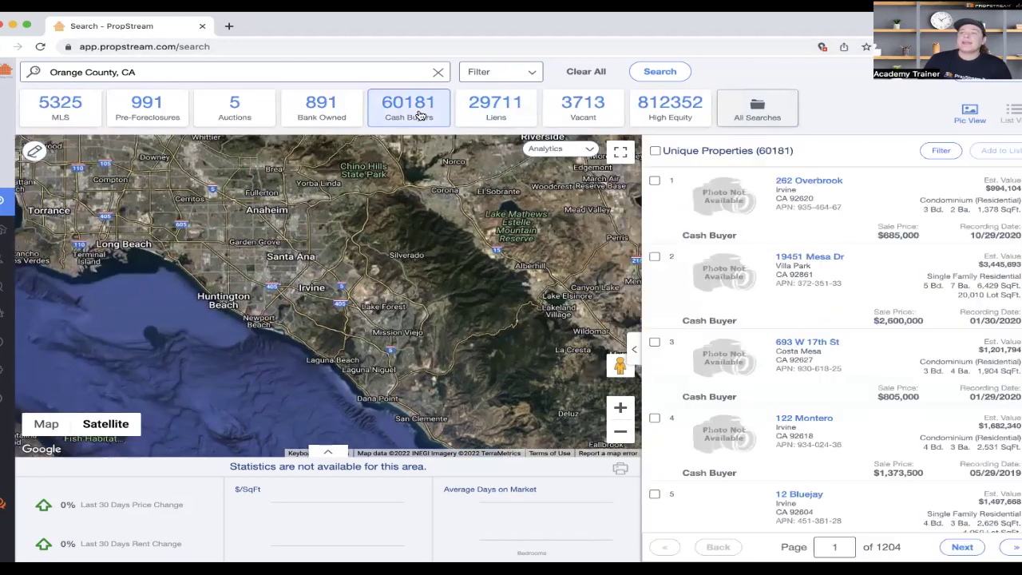
{"action": "left_click", "coordinate": [504, 73]}
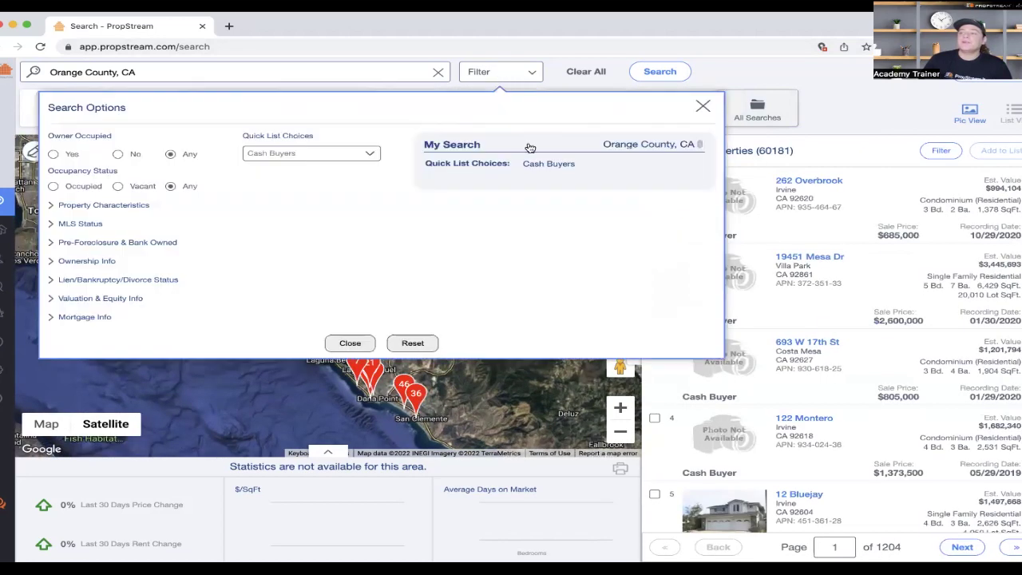
- Limit property classification to Residential and property type to Multi-Family 2-4
{"action": "left_click", "coordinate": [107, 207]}
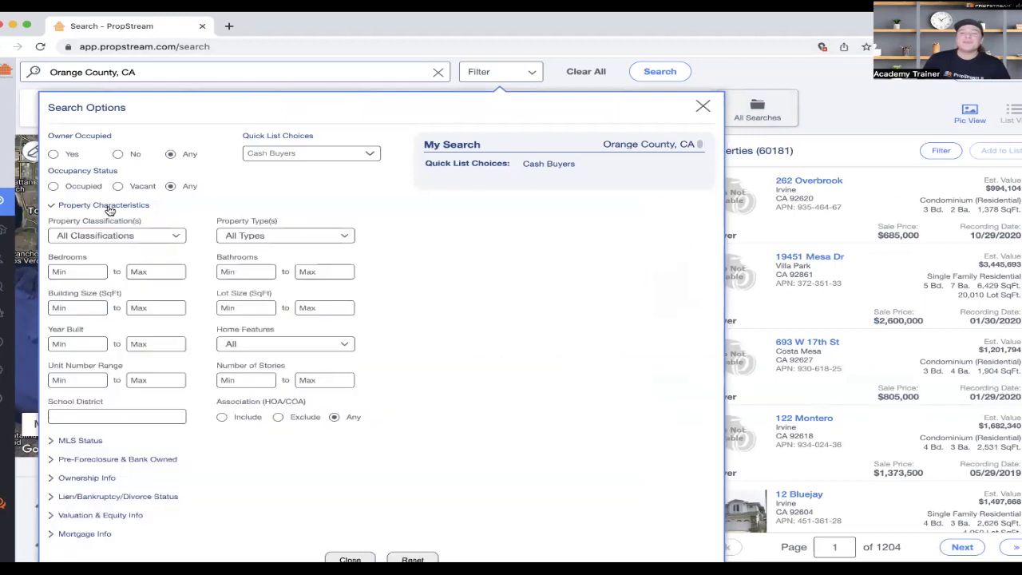
{"action": "left_click", "coordinate": [104, 238]}
{"action": "left_click", "coordinate": [111, 258]}
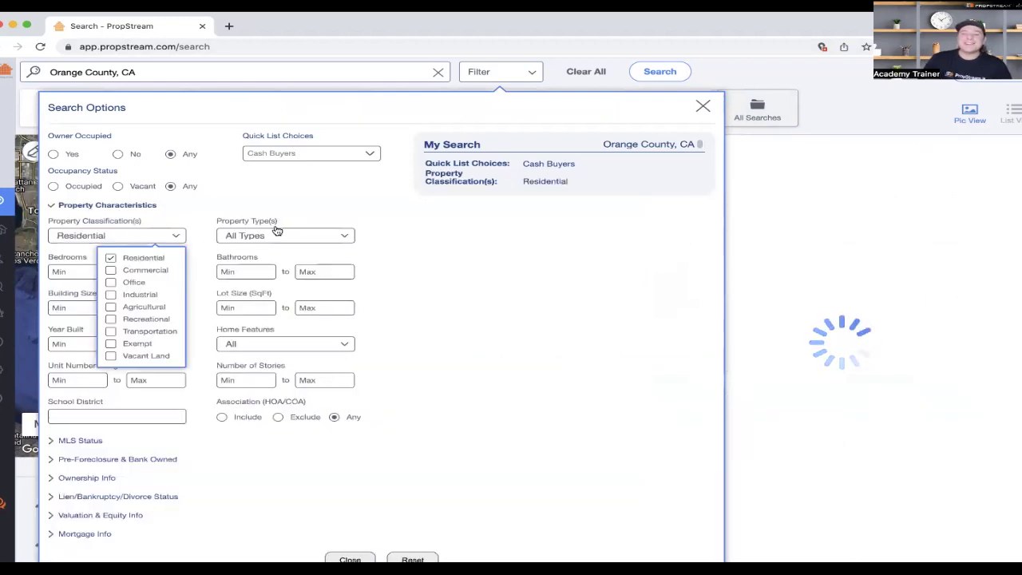
{"action": "left_click", "coordinate": [276, 235]}
{"action": "left_click", "coordinate": [217, 301]}
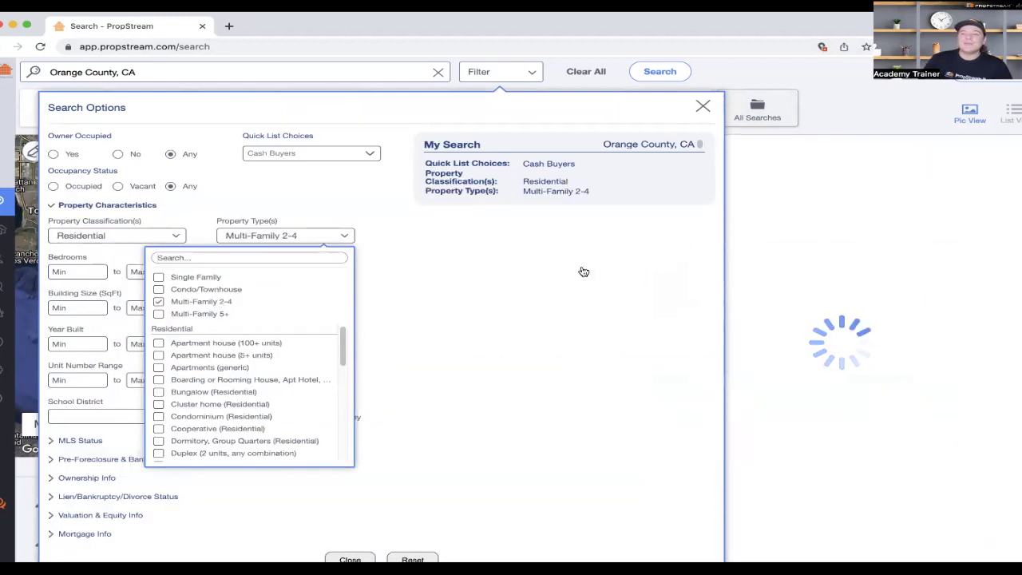
{"action": "left_click", "coordinate": [583, 272]}
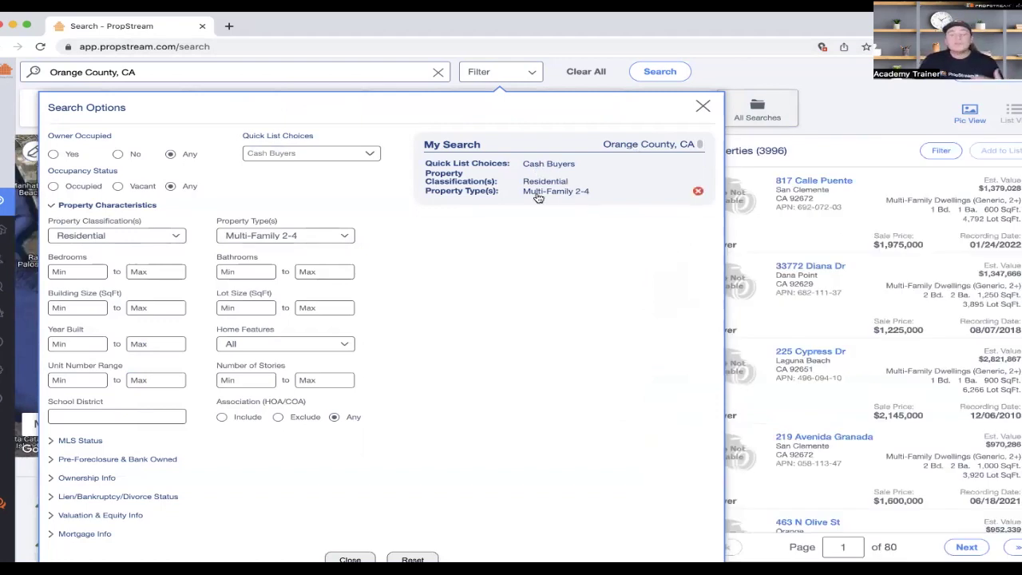
{"action": "left_click", "coordinate": [869, 112]}
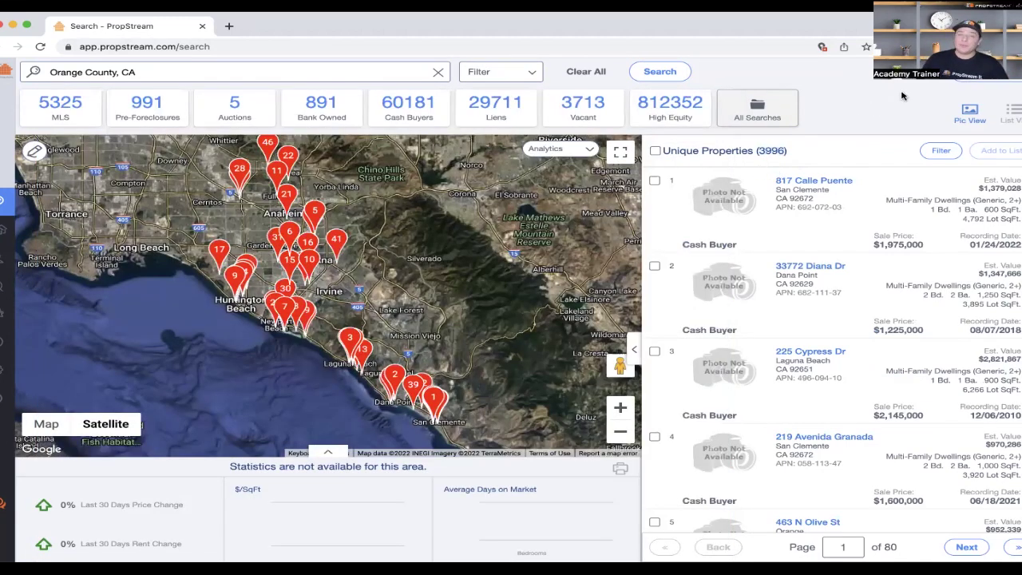
{"action": "left_click", "coordinate": [655, 180]}
{"action": "left_click", "coordinate": [655, 266]}
{"action": "left_click", "coordinate": [655, 352]}
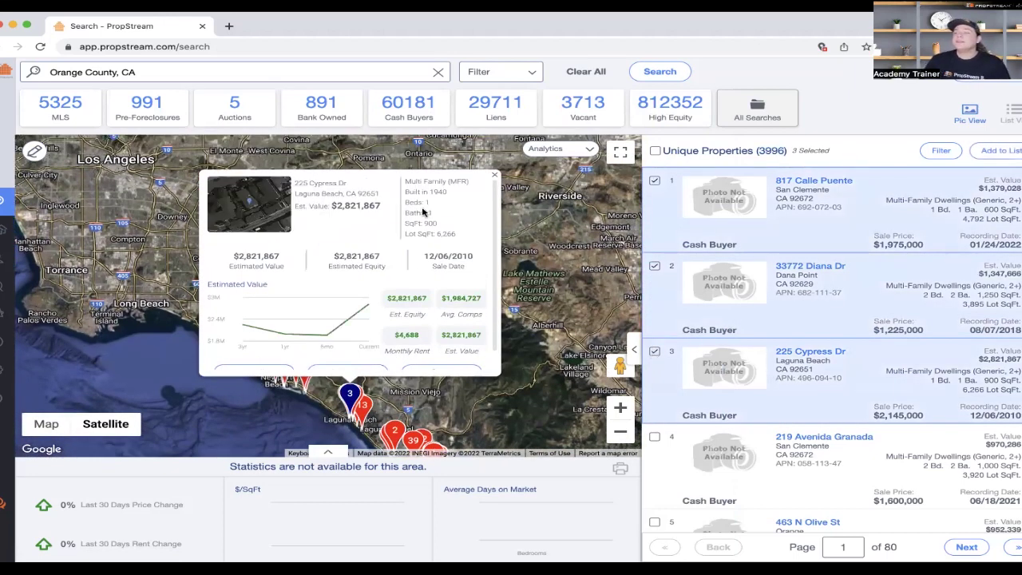
- Start Skip Tracing for the selected properties, then cancel it
{"action": "mouse_move", "coordinate": [29, 266]}
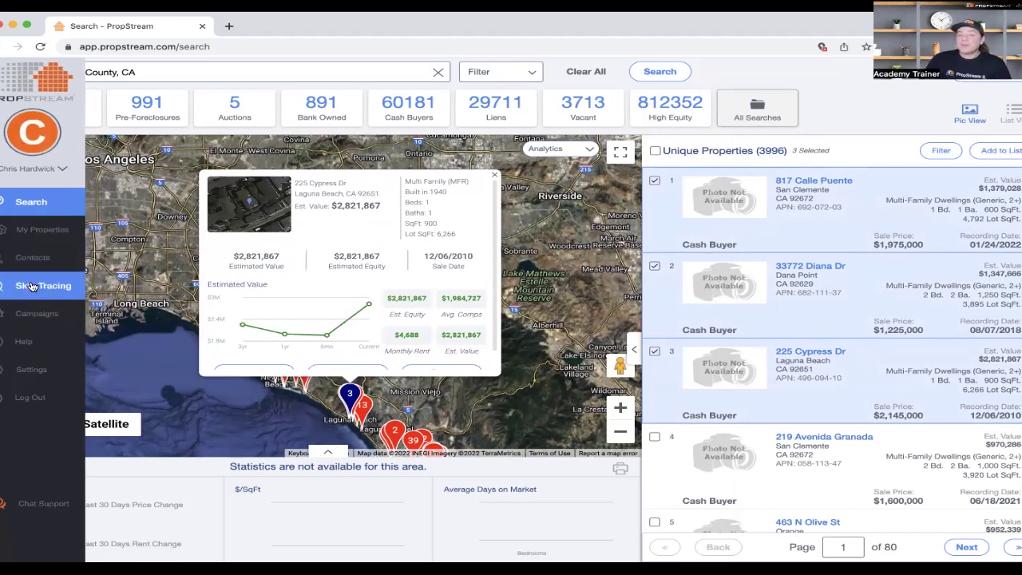
{"action": "left_click", "coordinate": [32, 286]}
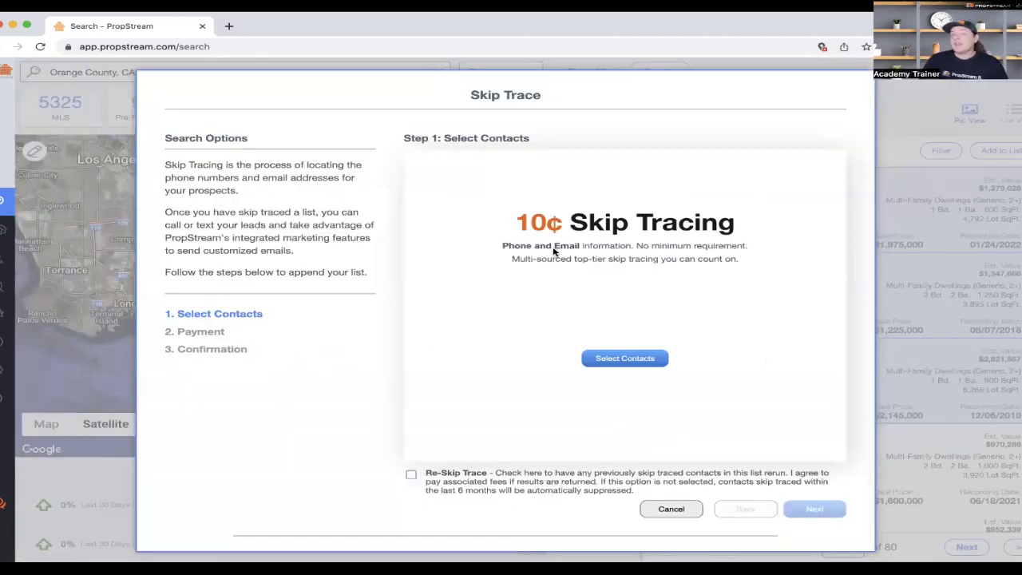
{"action": "left_click", "coordinate": [102, 281]}
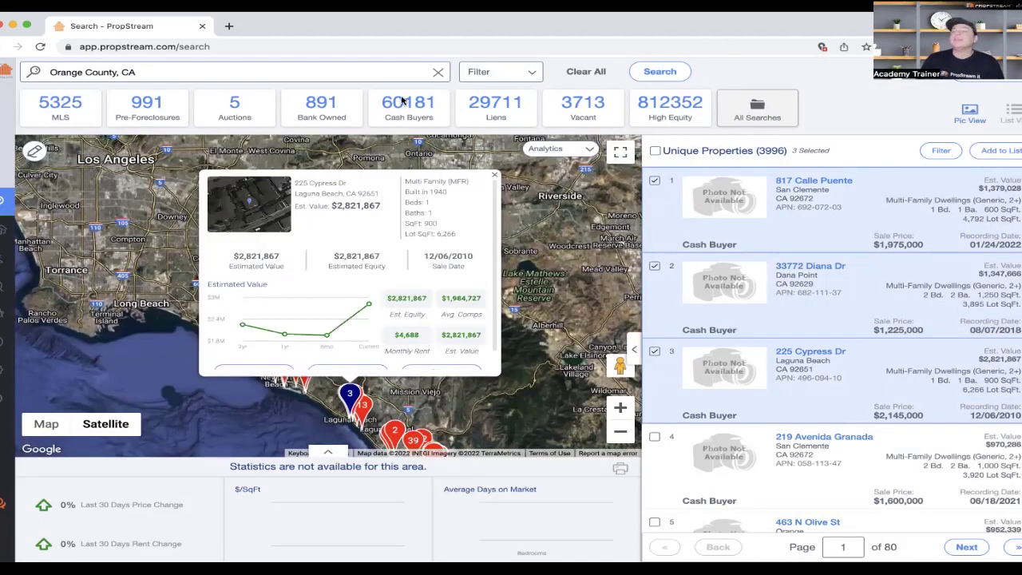
{"action": "left_click", "coordinate": [437, 72]}
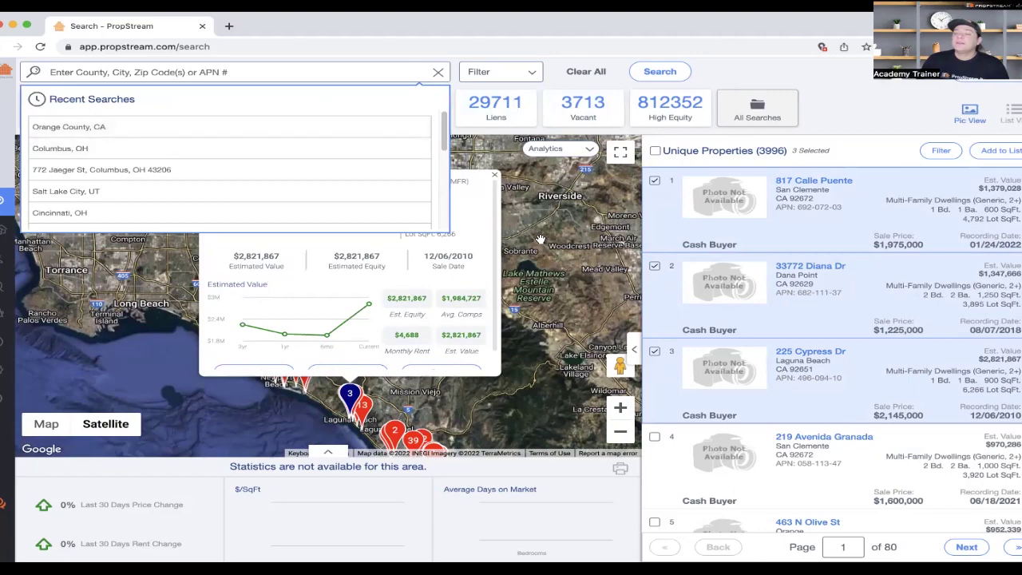
{"action": "left_click_drag", "start_coordinate": [568, 204], "coordinate": [592, 260]}
{"action": "left_click", "coordinate": [511, 217]}
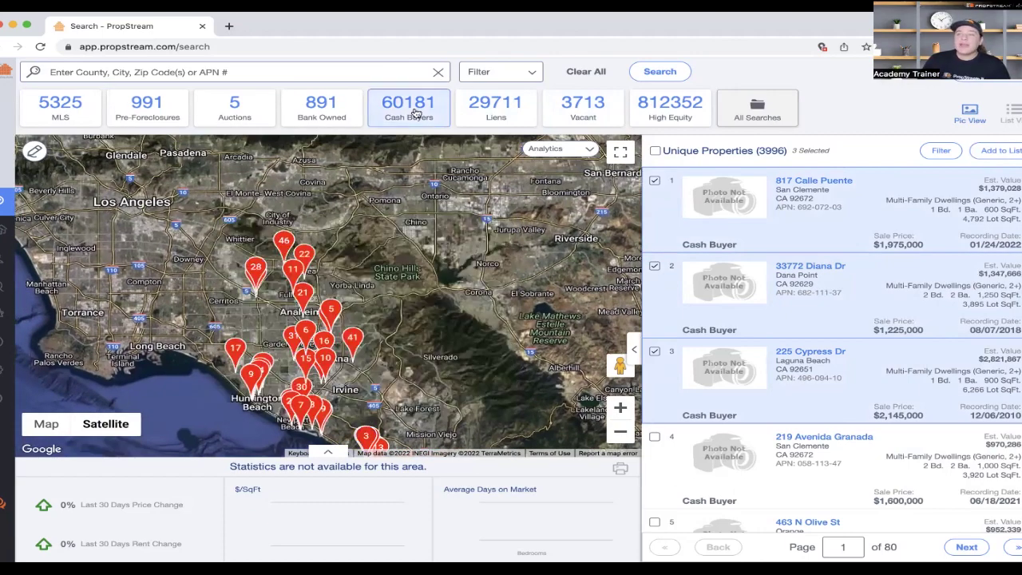
{"action": "left_click", "coordinate": [479, 71]}
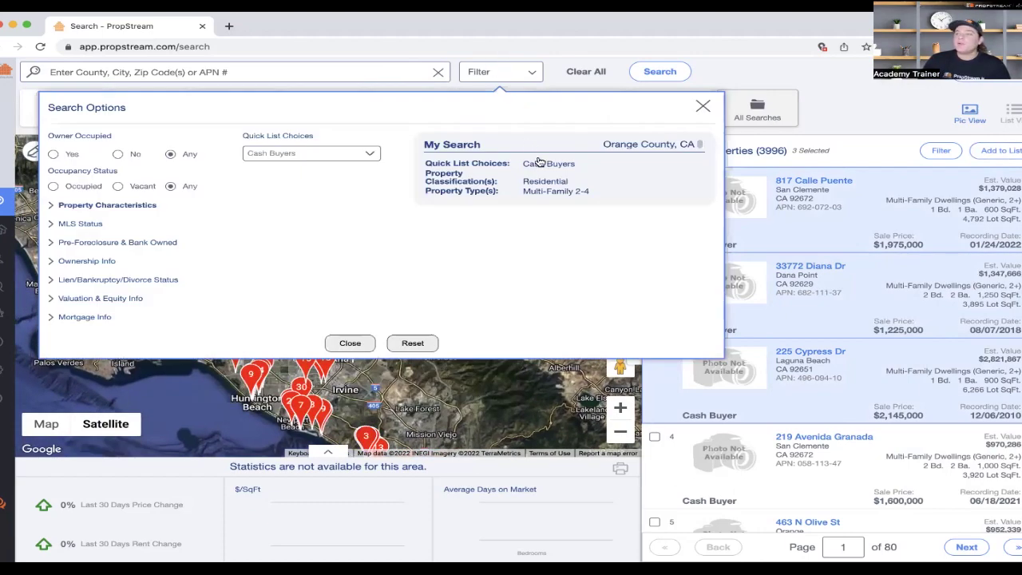
{"action": "left_click", "coordinate": [698, 164]}
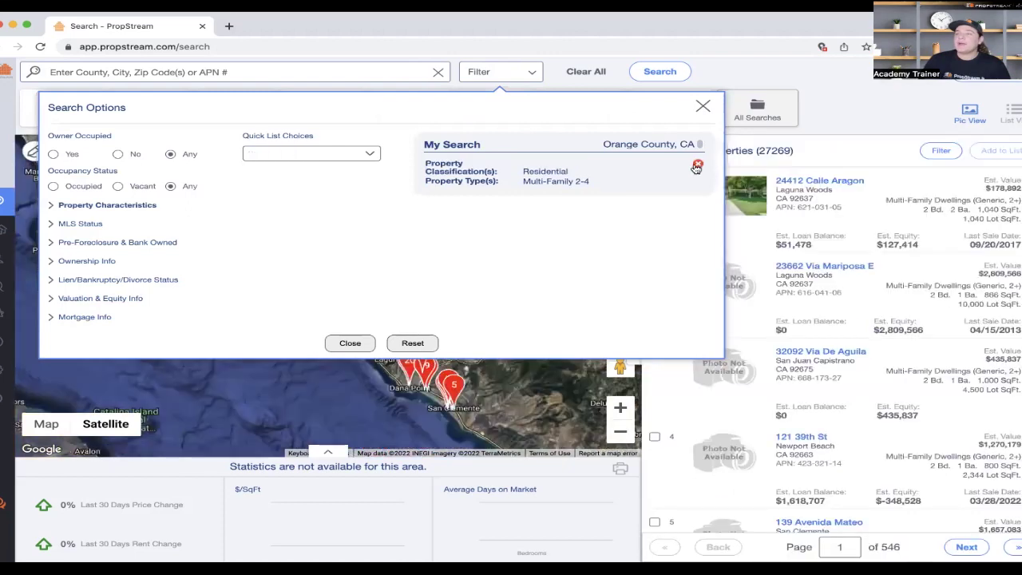
{"action": "left_click", "coordinate": [869, 98]}
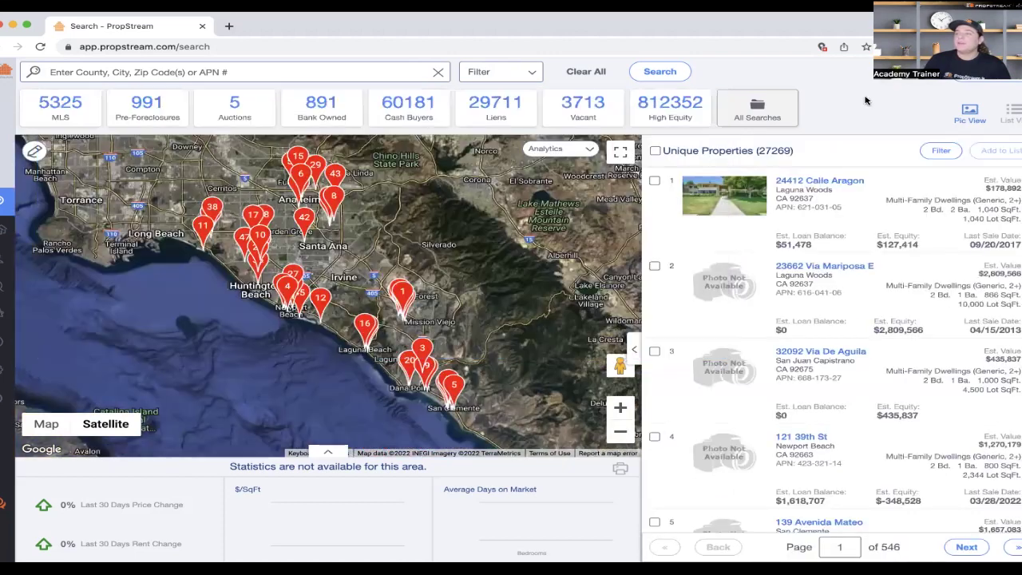
{"action": "left_click", "coordinate": [821, 180]}
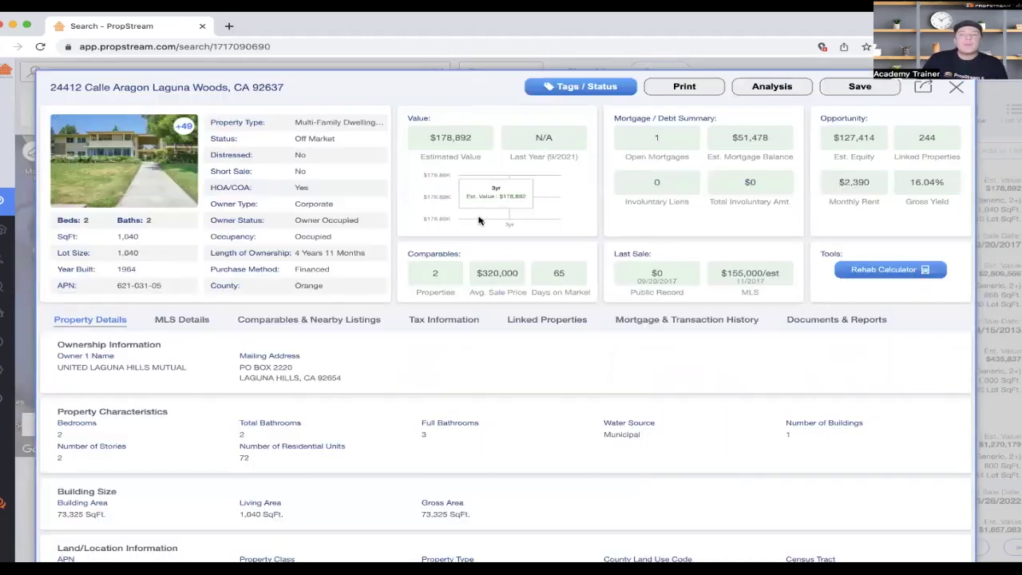
{"action": "triple_click", "coordinate": [110, 88]}
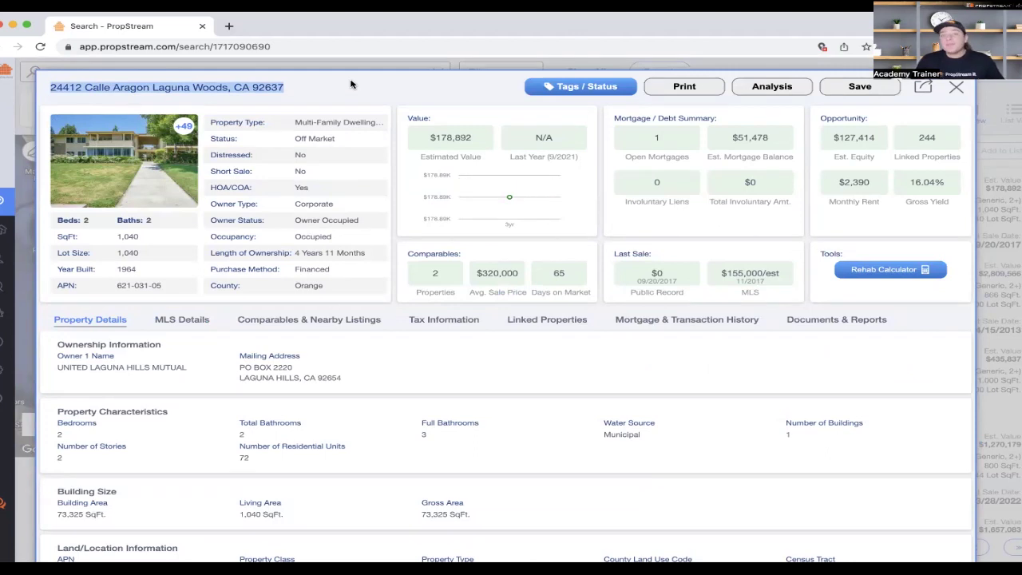
{"action": "left_click", "coordinate": [321, 93]}
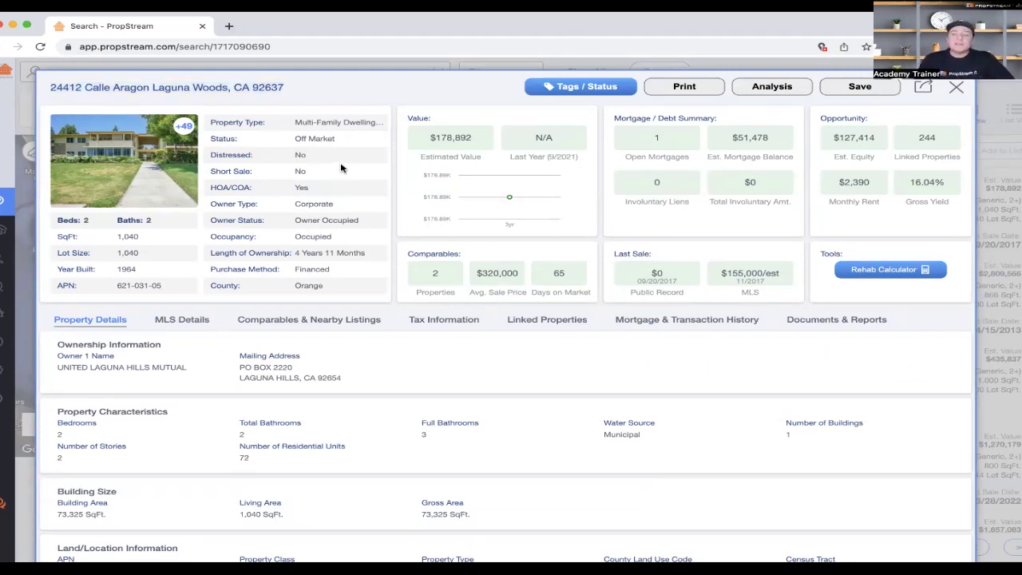
- Browse the Calle Aragon comparables, then close and reopen the 24412 Calle Aragon record
{"action": "left_click", "coordinate": [331, 323]}
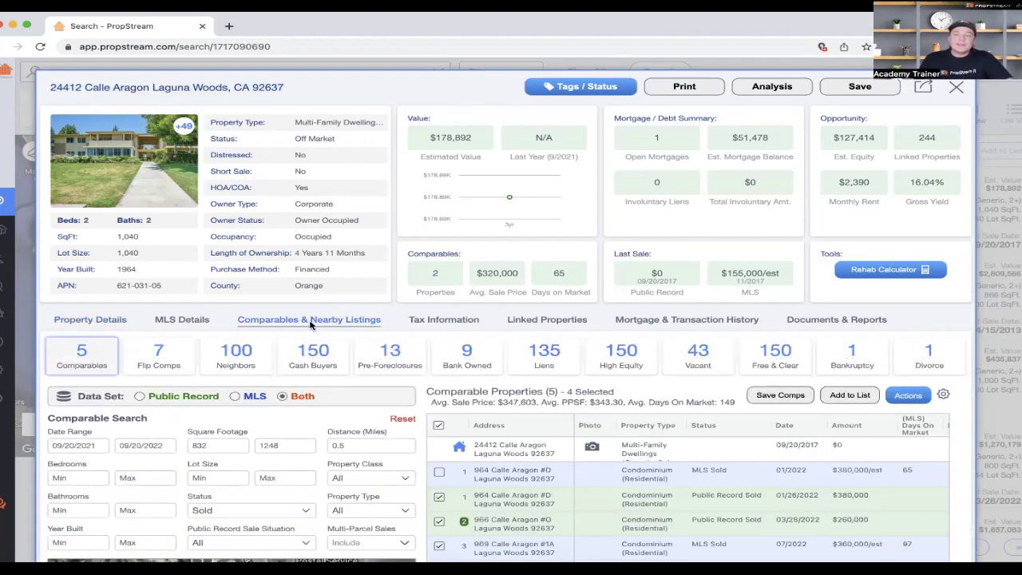
{"action": "scroll", "coordinate": [267, 249], "scroll_direction": "down", "scroll_amount": 4}
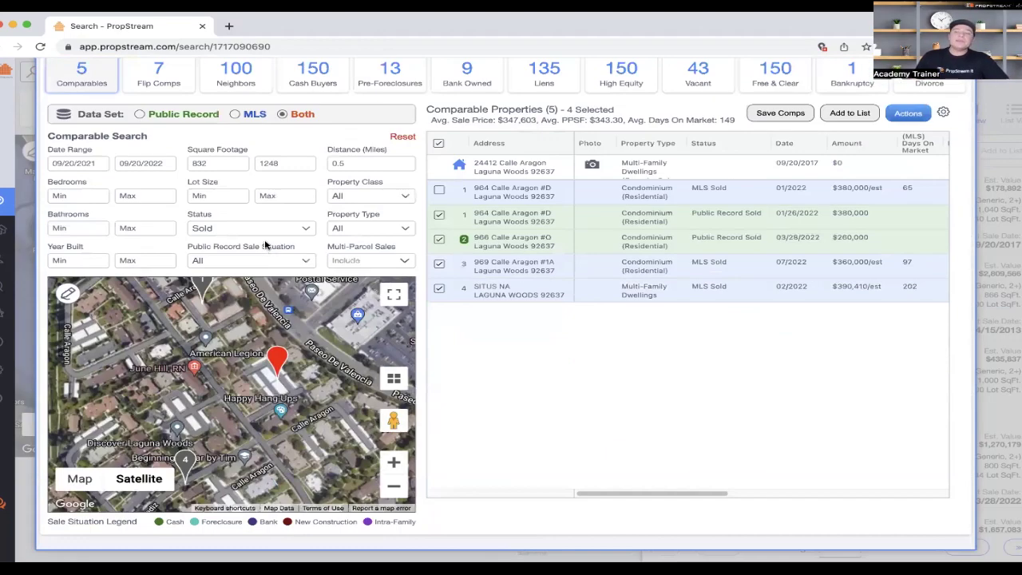
{"action": "scroll", "coordinate": [267, 244], "scroll_direction": "up", "scroll_amount": 2}
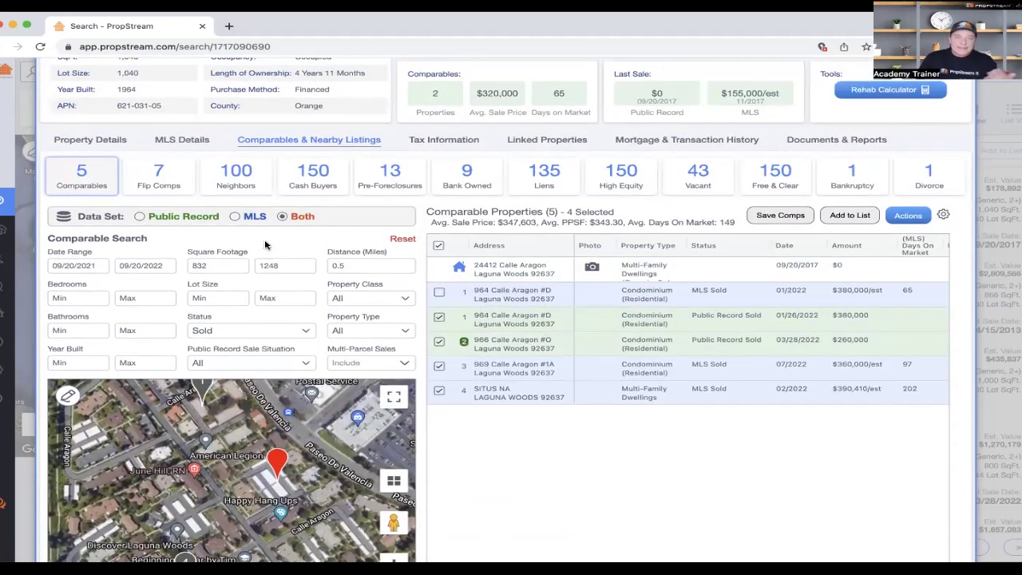
{"action": "scroll", "coordinate": [282, 262], "scroll_direction": "down", "scroll_amount": 1}
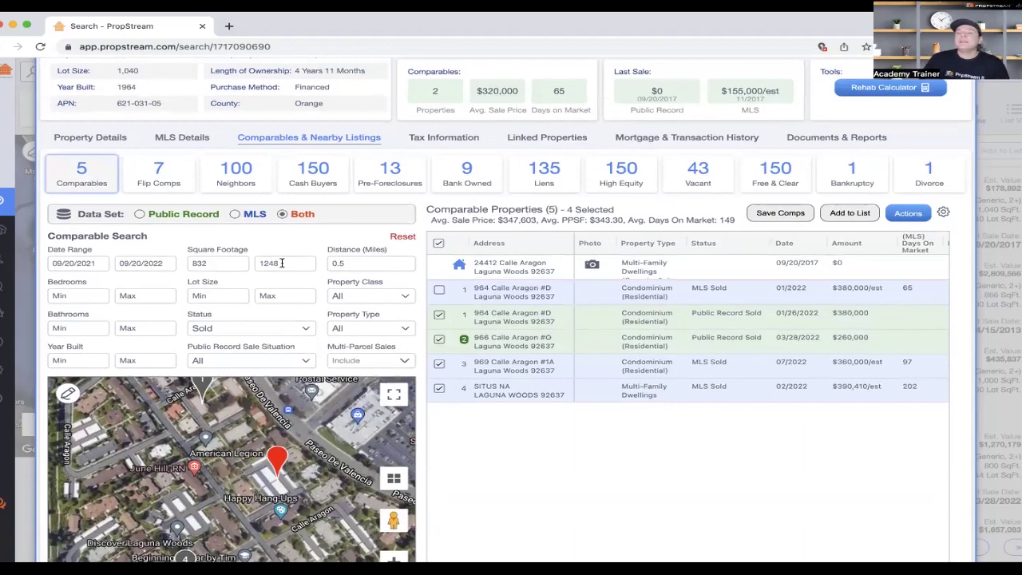
{"action": "scroll", "coordinate": [282, 262], "scroll_direction": "up", "scroll_amount": 4}
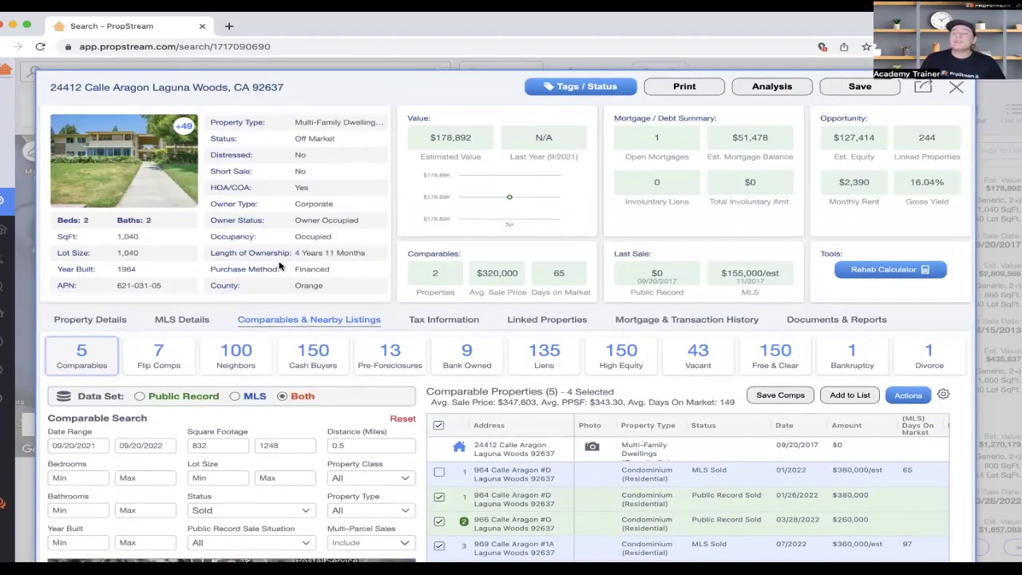
{"action": "scroll", "coordinate": [280, 266], "scroll_direction": "down", "scroll_amount": 5}
{"action": "scroll", "coordinate": [271, 265], "scroll_direction": "up", "scroll_amount": 2}
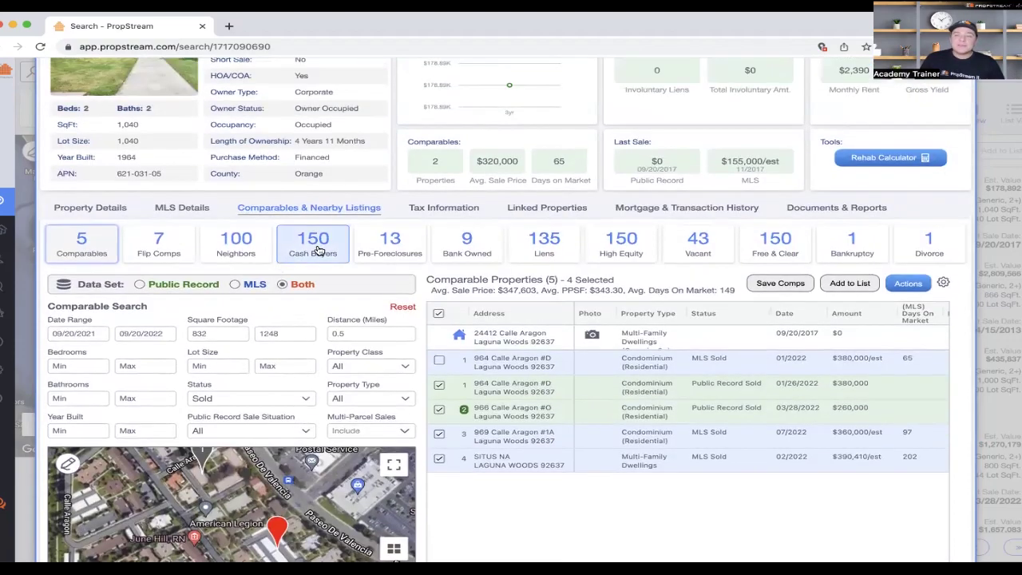
{"action": "scroll", "coordinate": [320, 256], "scroll_direction": "up", "scroll_amount": 3}
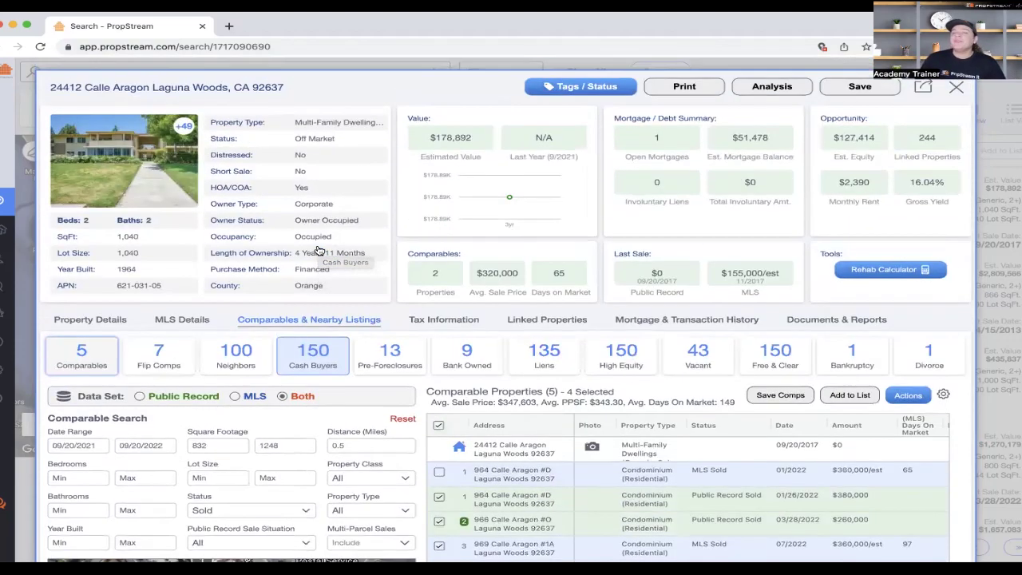
{"action": "left_click", "coordinate": [955, 86]}
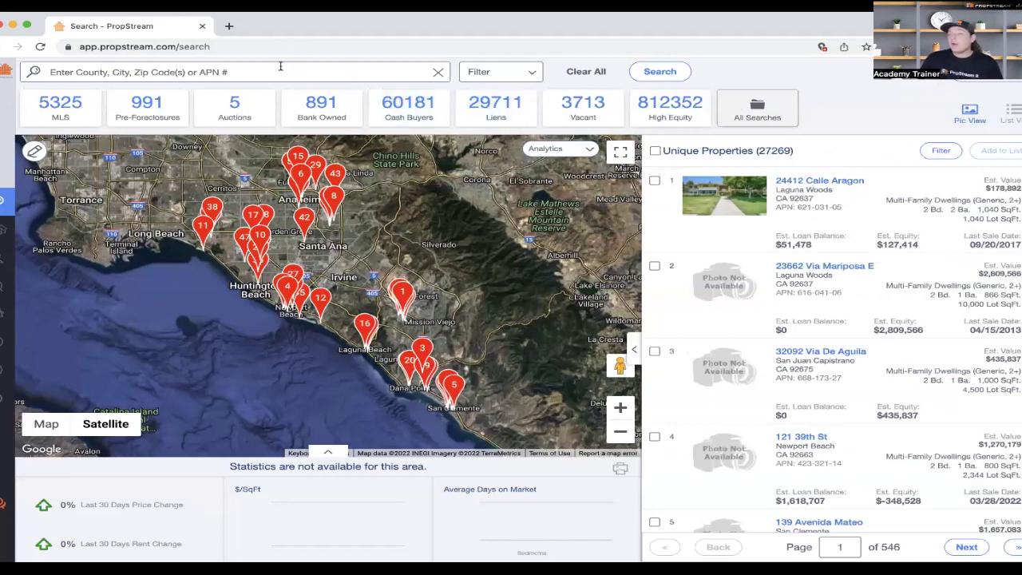
{"action": "left_click", "coordinate": [806, 181]}
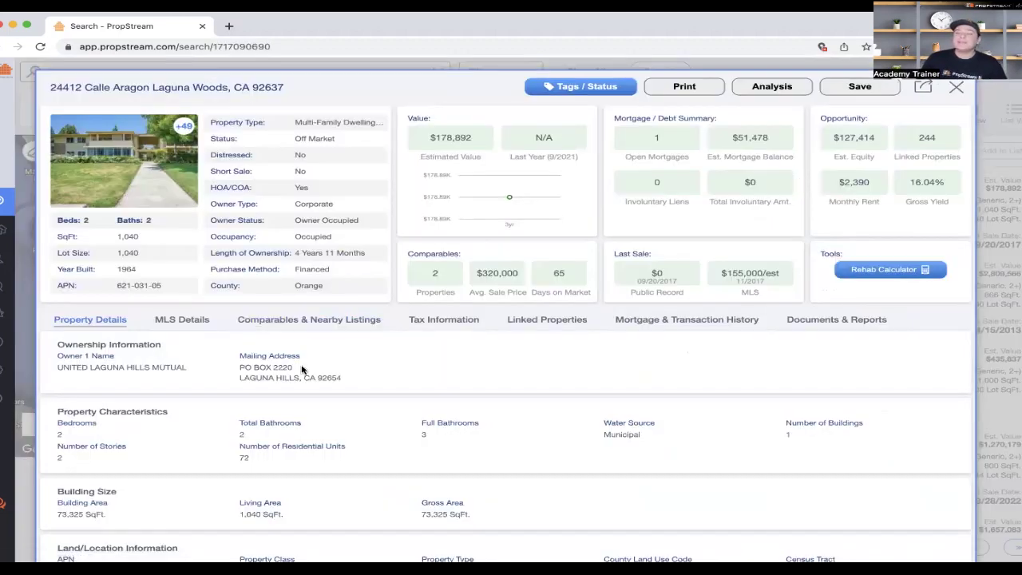
- List the 48 nearby cash buyers and zoom the satellite map onto their locations
{"action": "left_click", "coordinate": [285, 320]}
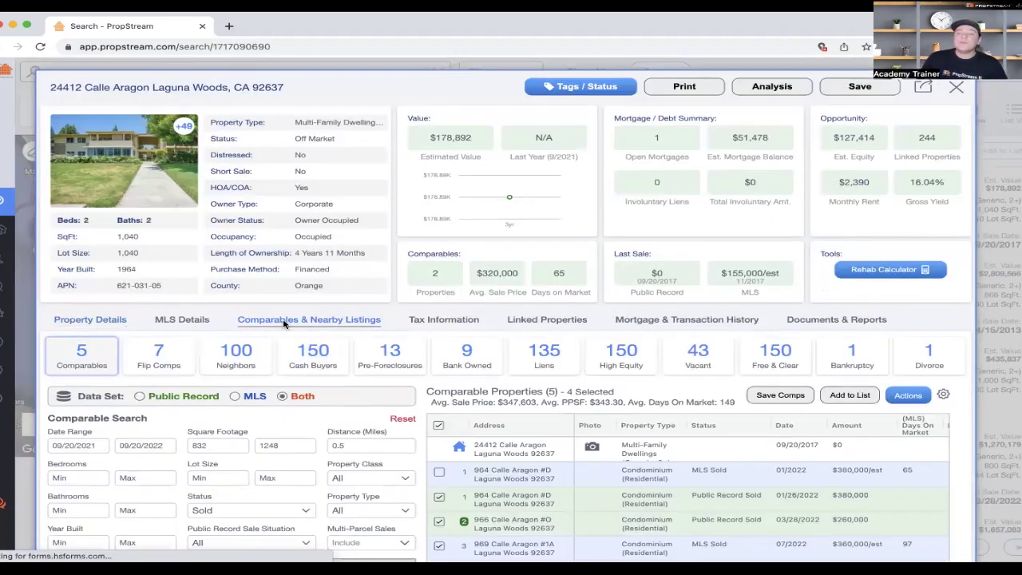
{"action": "left_click", "coordinate": [313, 359]}
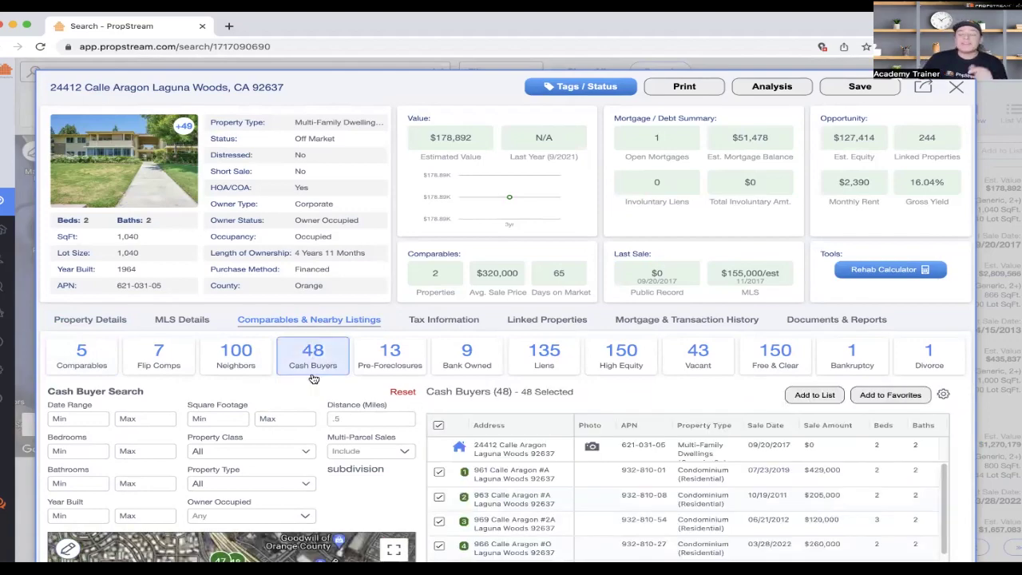
{"action": "scroll", "coordinate": [331, 363], "scroll_direction": "down", "scroll_amount": 3}
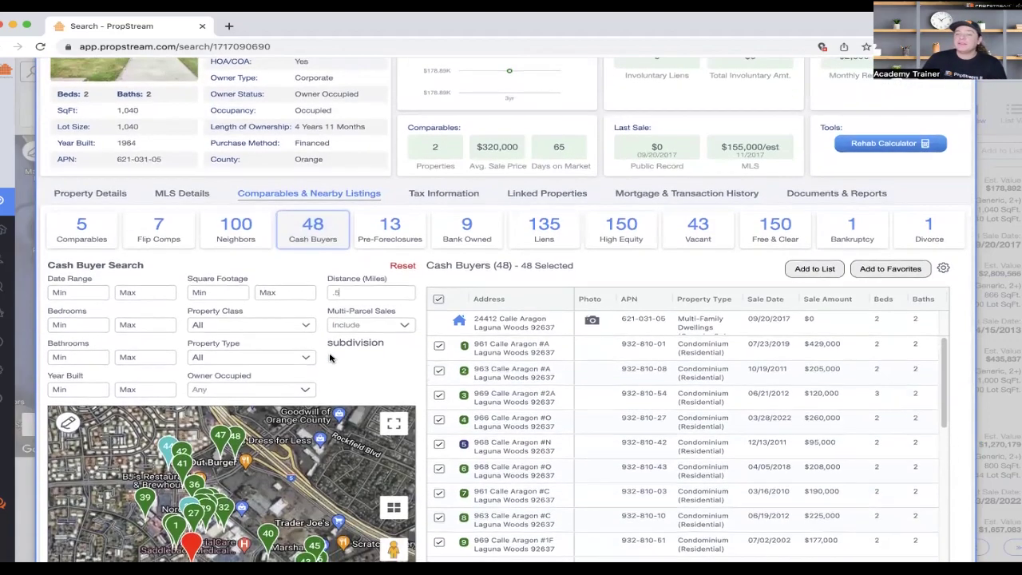
{"action": "scroll", "coordinate": [330, 358], "scroll_direction": "down", "scroll_amount": 3}
{"action": "double_click", "coordinate": [330, 351]}
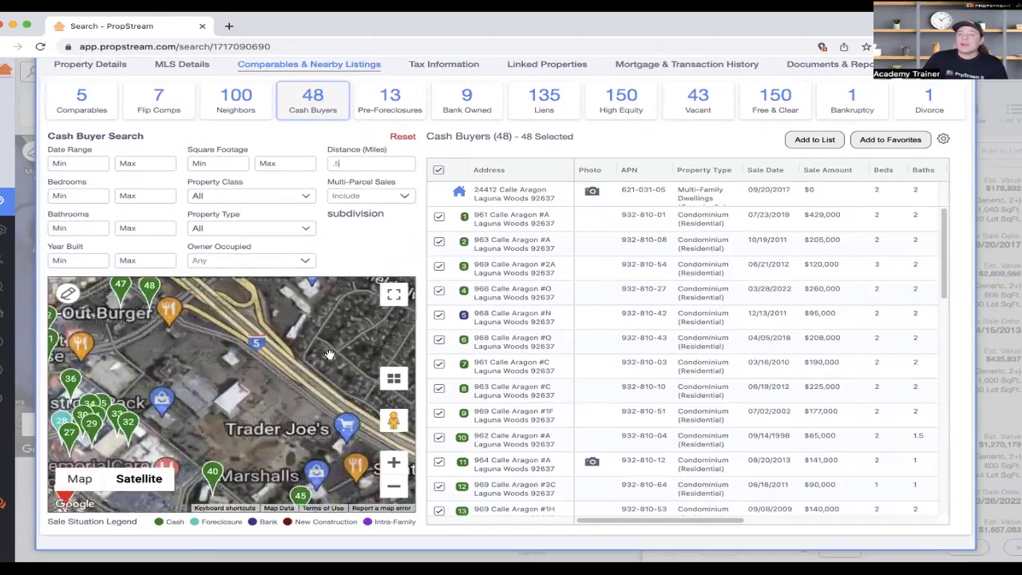
{"action": "scroll", "coordinate": [271, 385], "scroll_direction": "up", "scroll_amount": 3}
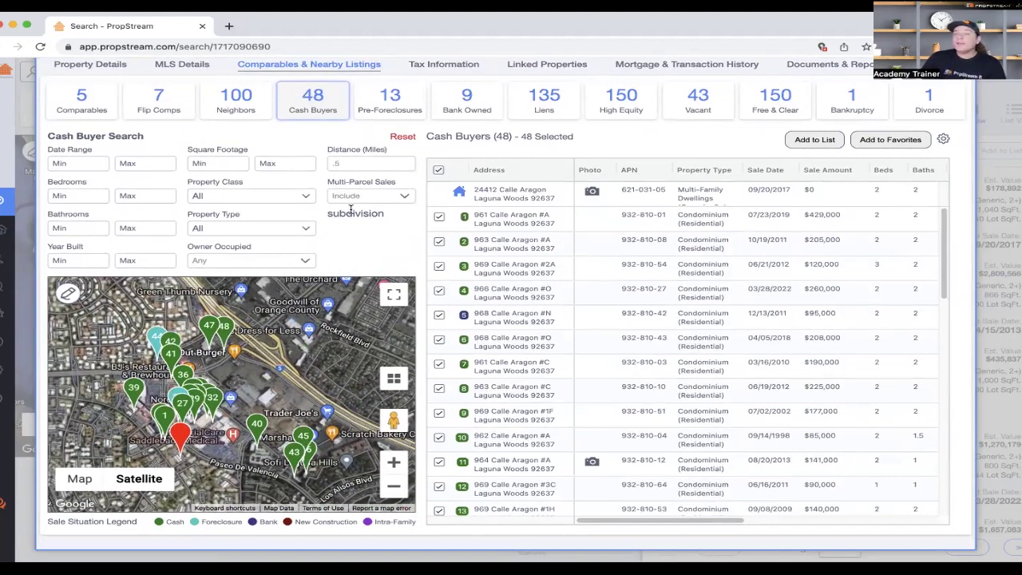
{"action": "scroll", "coordinate": [349, 240], "scroll_direction": "up", "scroll_amount": 2}
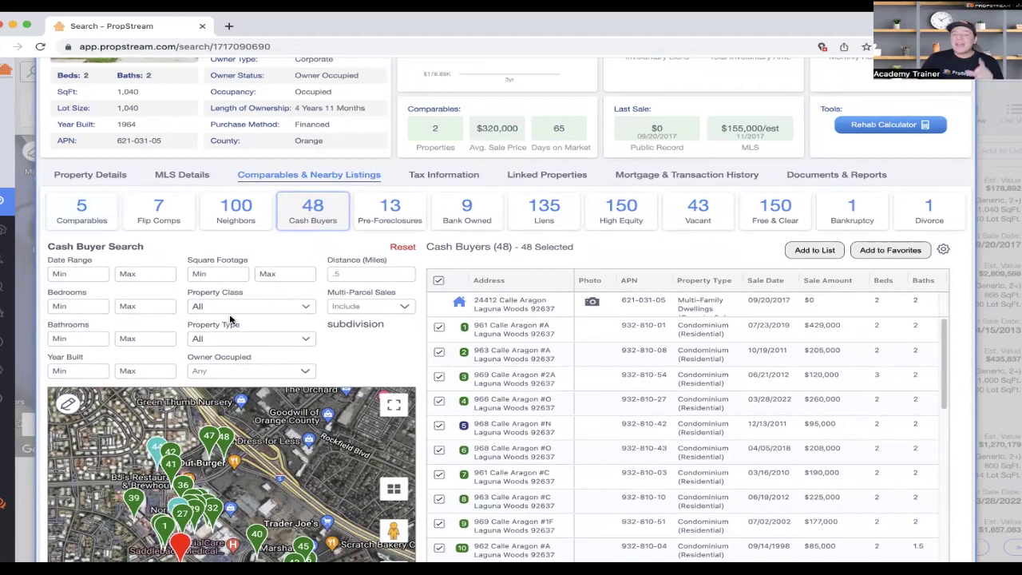
{"action": "left_click_drag", "start_coordinate": [280, 482], "coordinate": [280, 456]}
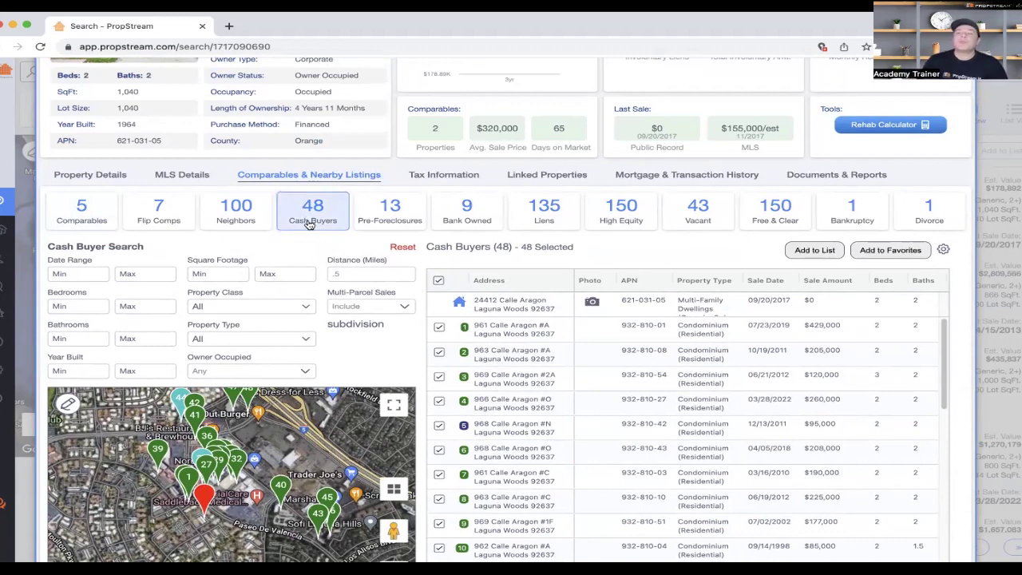
{"action": "scroll", "coordinate": [293, 248], "scroll_direction": "up", "scroll_amount": 3}
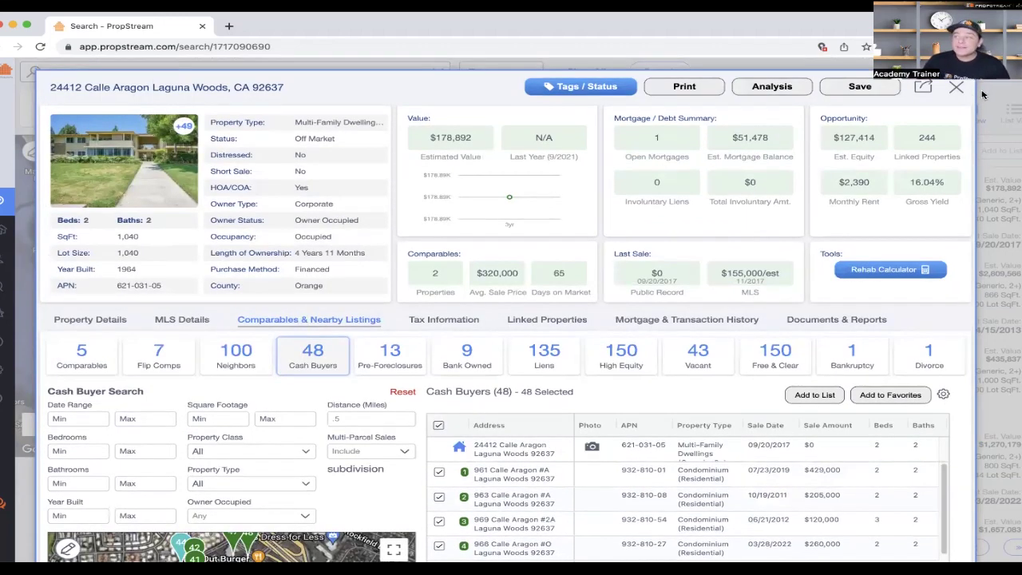
- Close the Calle Aragon record and dismiss the Recent Searches list
{"action": "left_click", "coordinate": [956, 90]}
{"action": "left_click", "coordinate": [239, 68]}
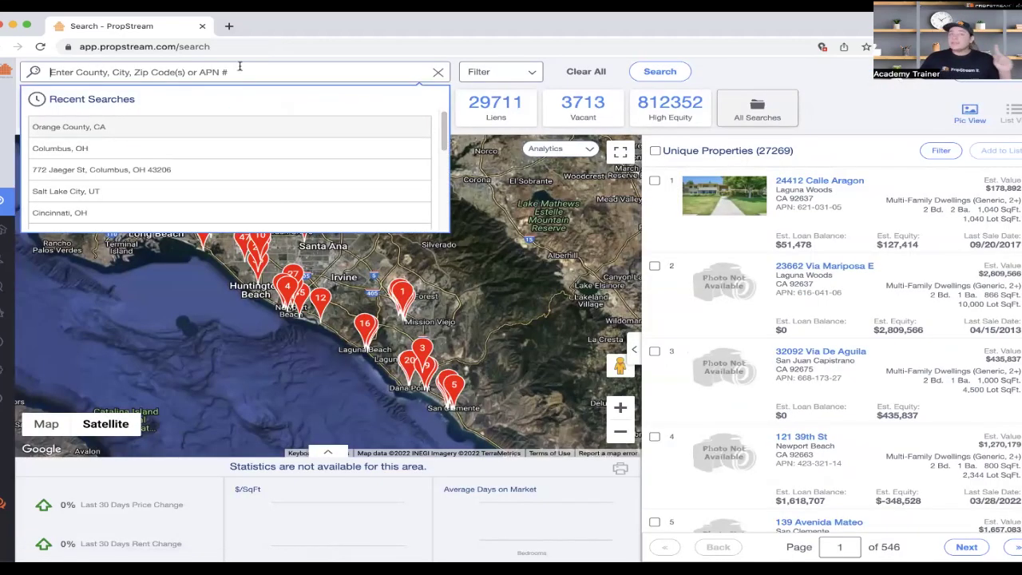
{"action": "left_click", "coordinate": [810, 79]}
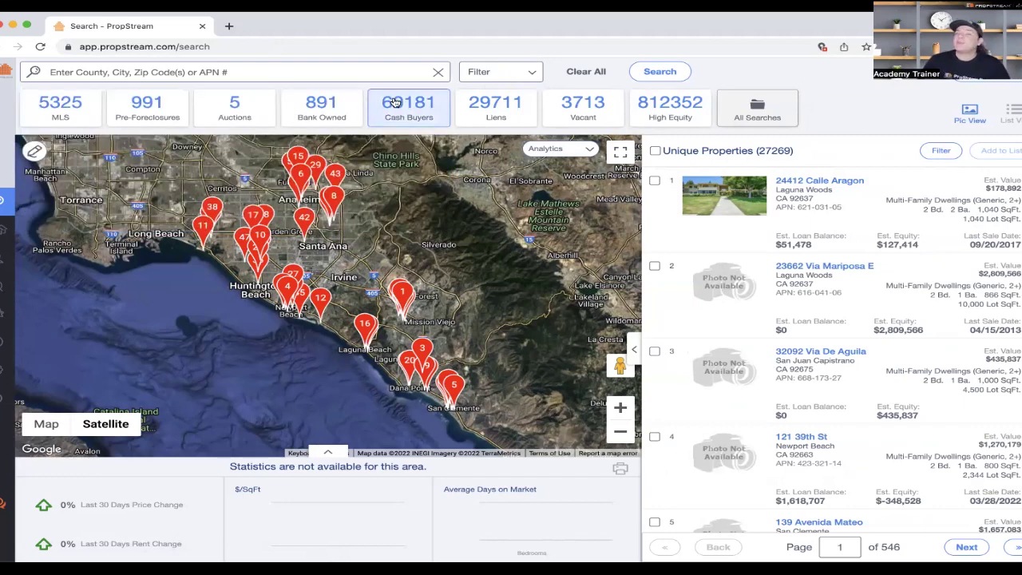
{"action": "mouse_move", "coordinate": [6, 257]}
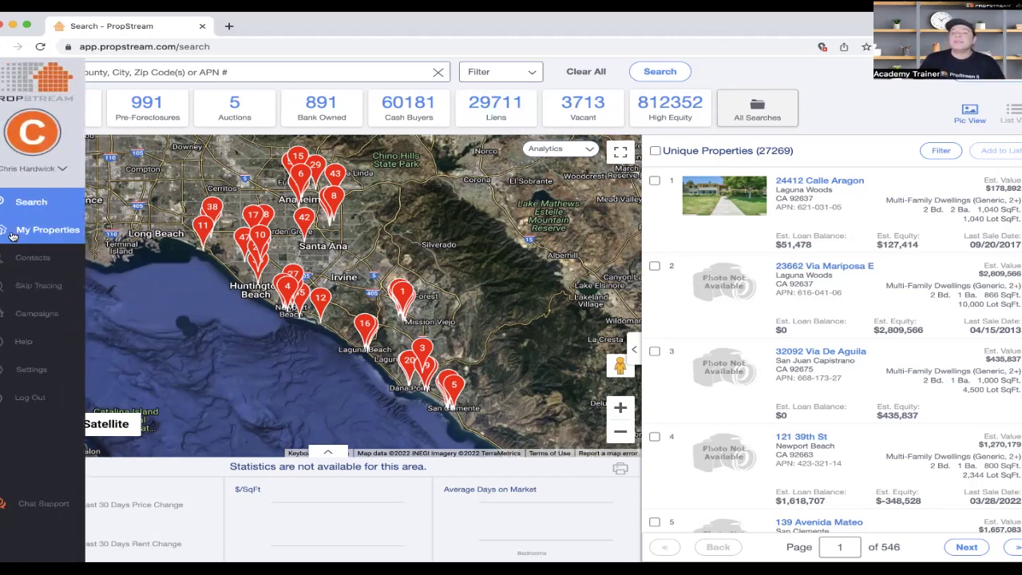
- Collapse Favorites, Marketing Lists and Automated Lists, then open Mobile Favorites (89)
{"action": "left_click", "coordinate": [13, 234]}
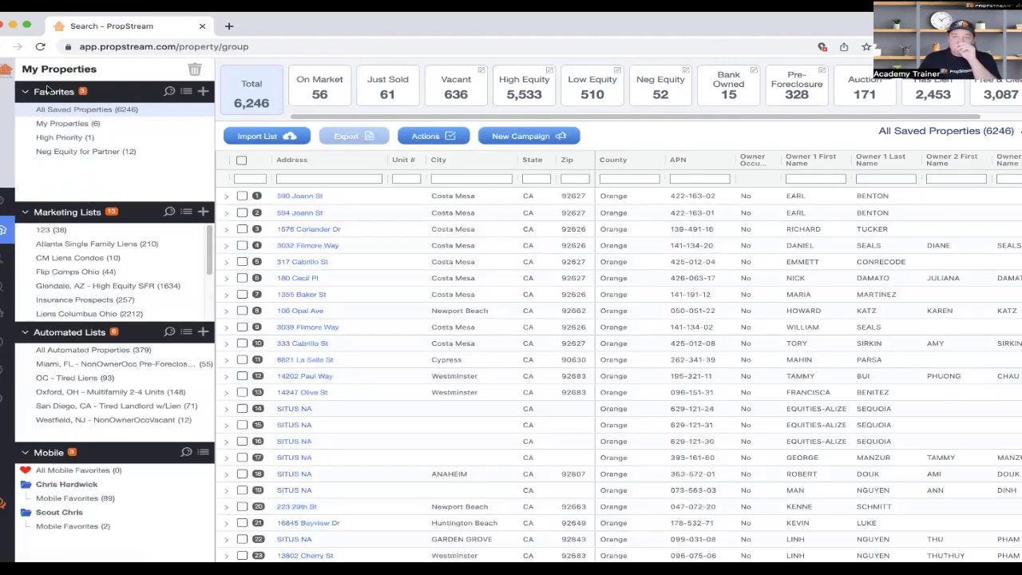
{"action": "left_click", "coordinate": [25, 94]}
{"action": "left_click", "coordinate": [25, 120]}
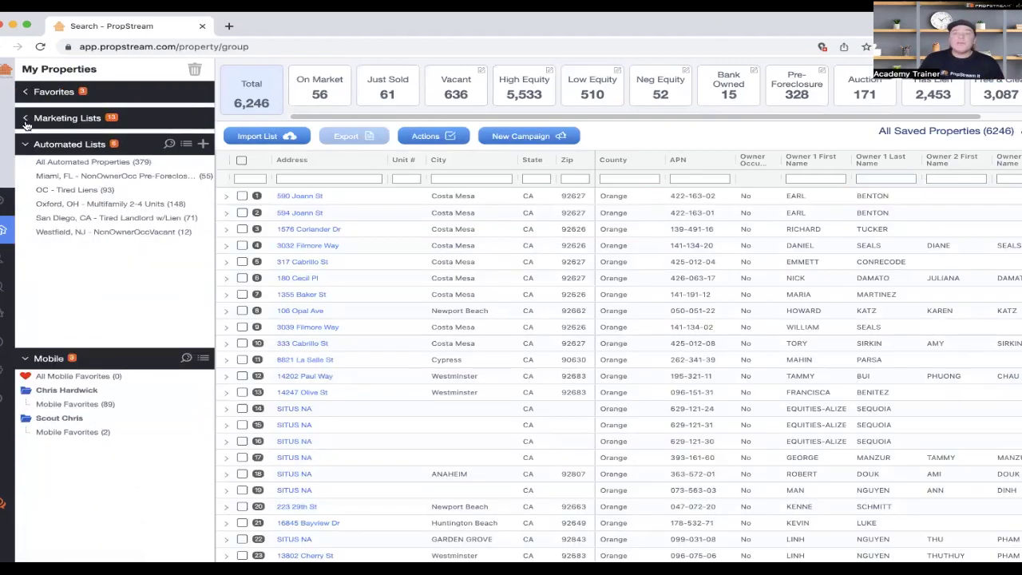
{"action": "left_click", "coordinate": [27, 144]}
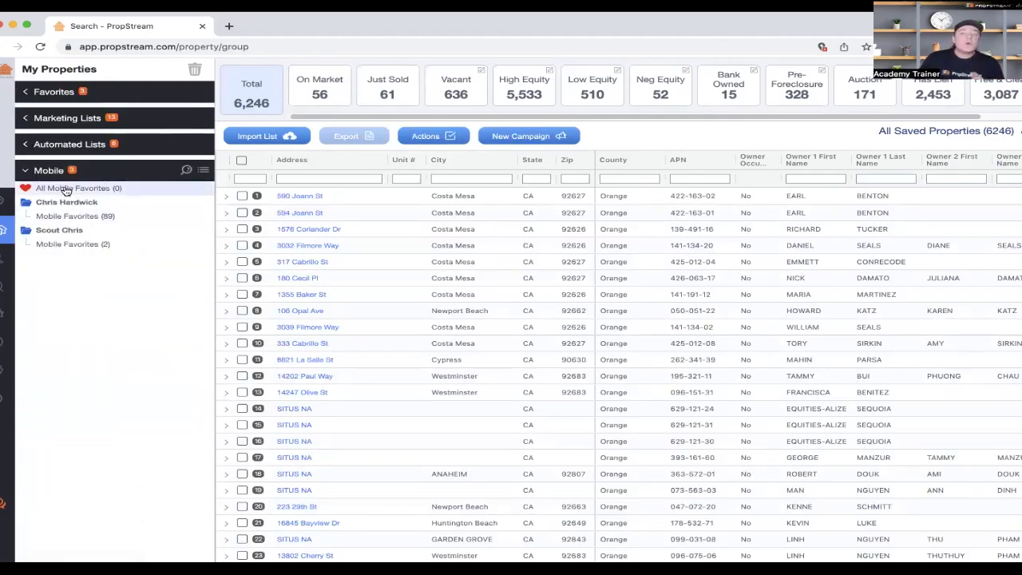
{"action": "left_click", "coordinate": [45, 219]}
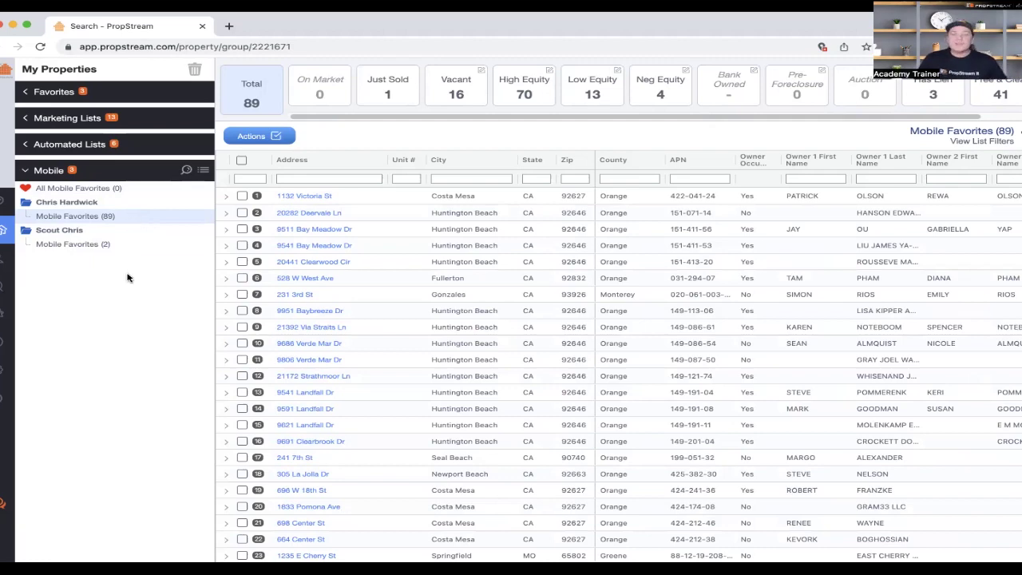
{"action": "left_click", "coordinate": [316, 197]}
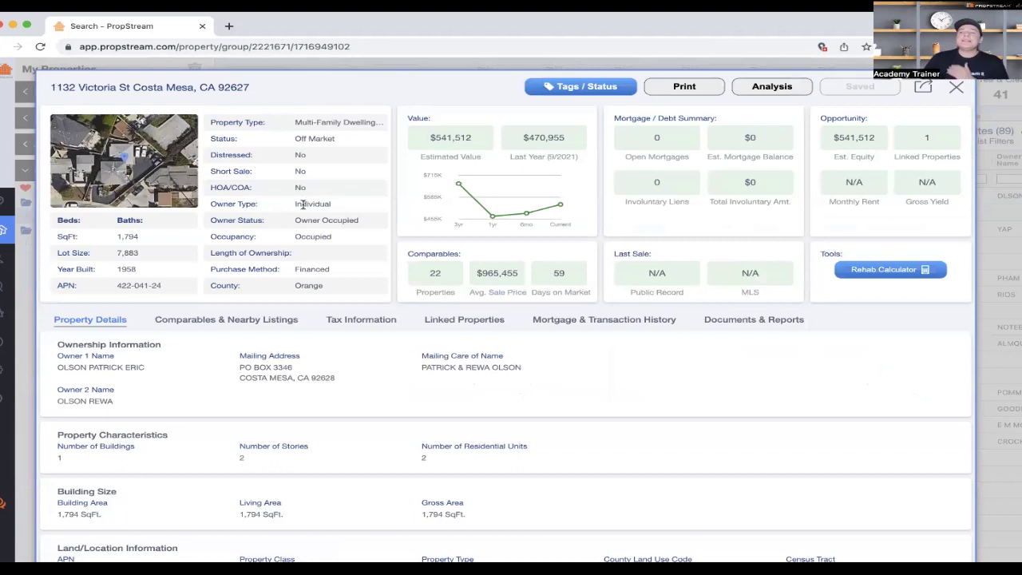
{"action": "left_click", "coordinate": [382, 324]}
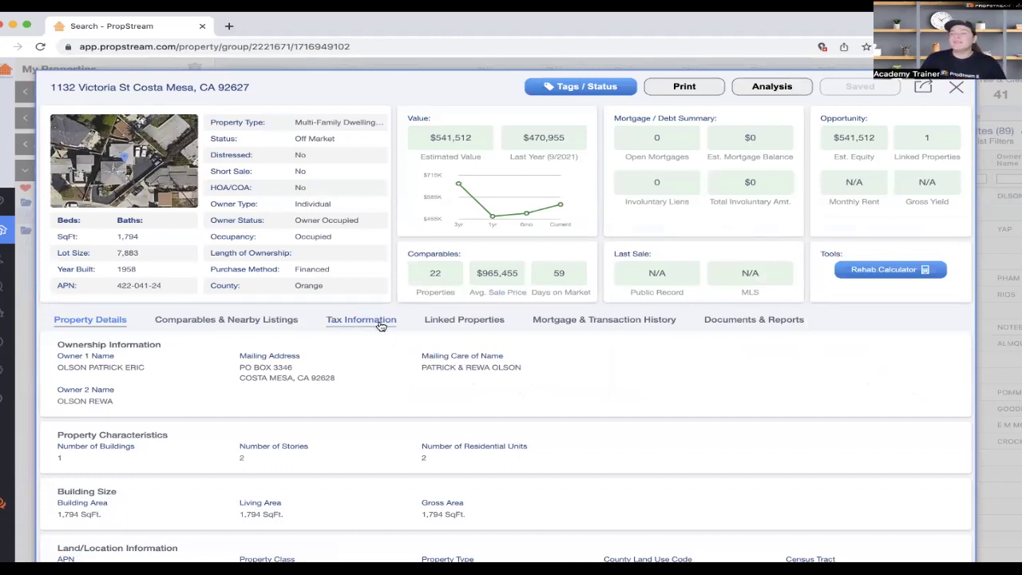
{"action": "left_click", "coordinate": [462, 319]}
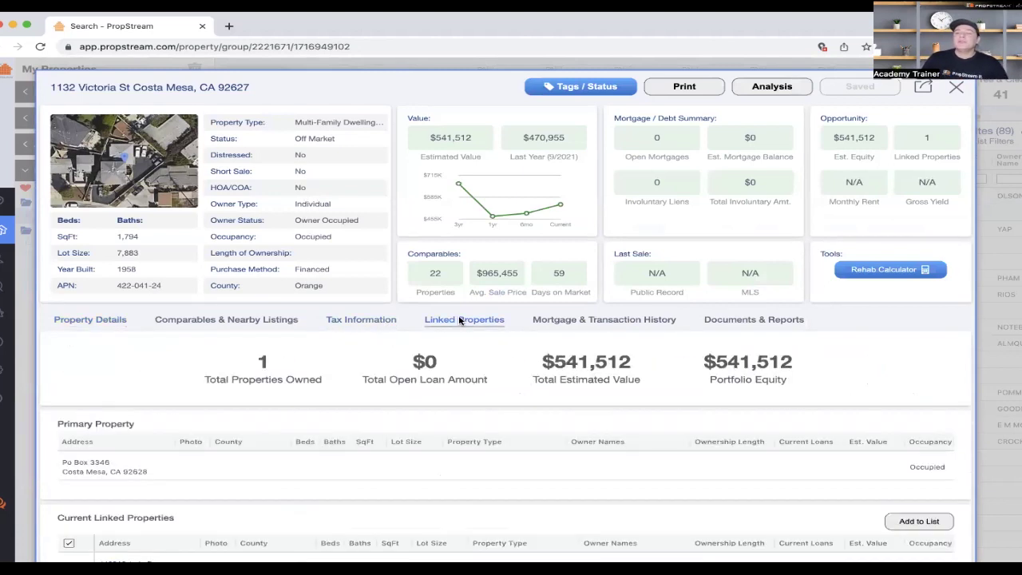
{"action": "left_click", "coordinate": [563, 319]}
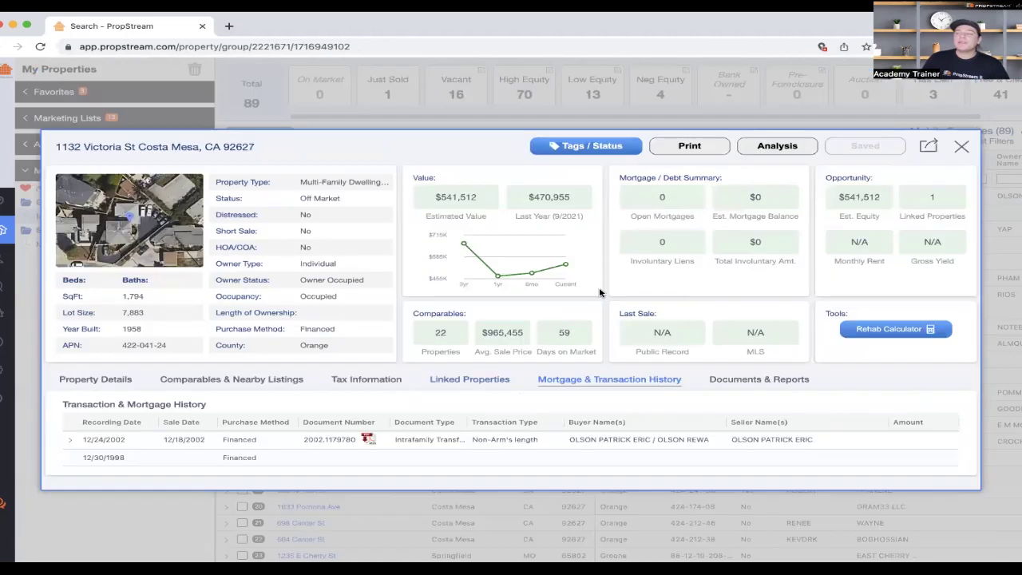
{"action": "left_click", "coordinate": [963, 149]}
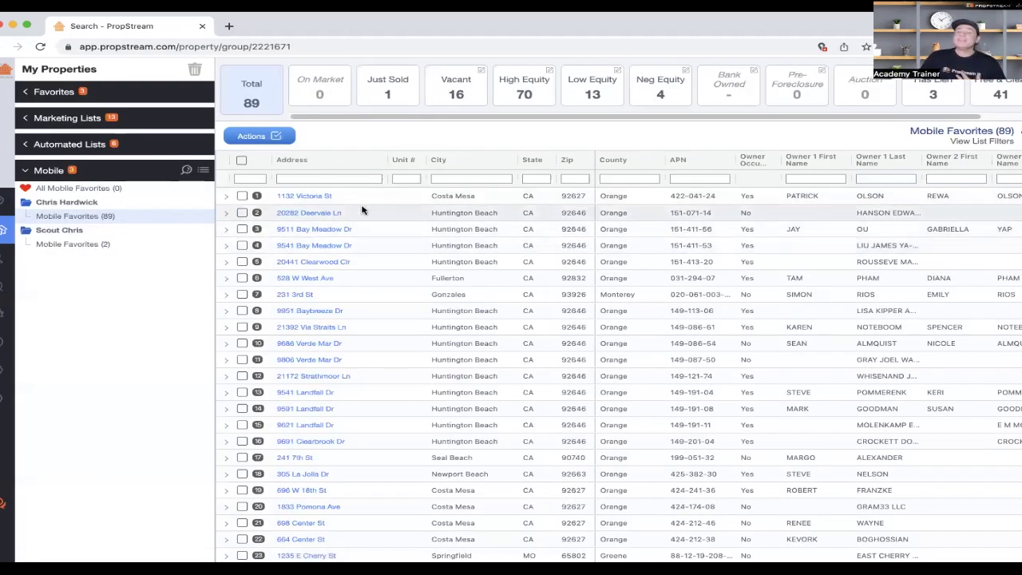
{"action": "left_click", "coordinate": [309, 214]}
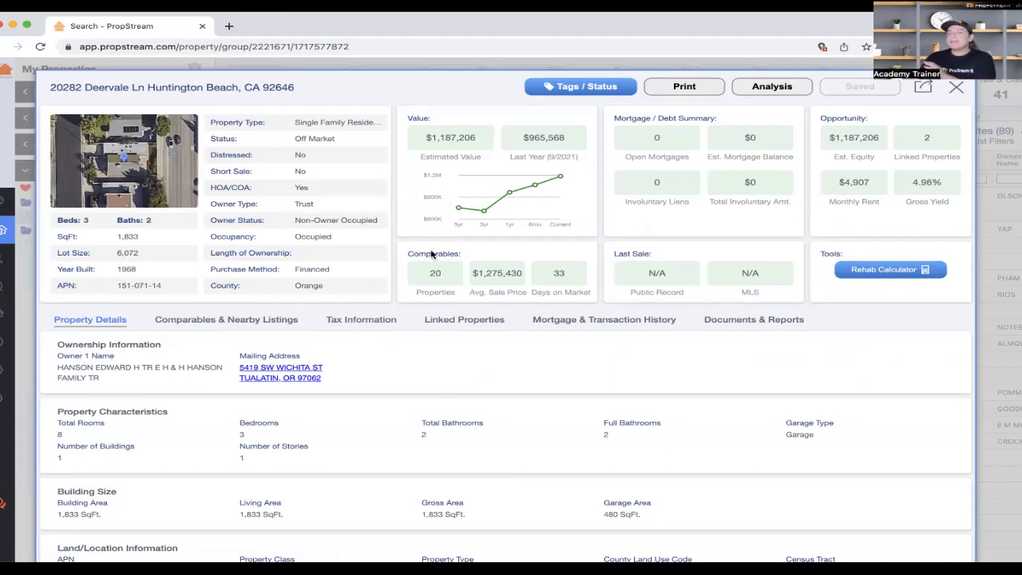
{"action": "left_click", "coordinate": [959, 87]}
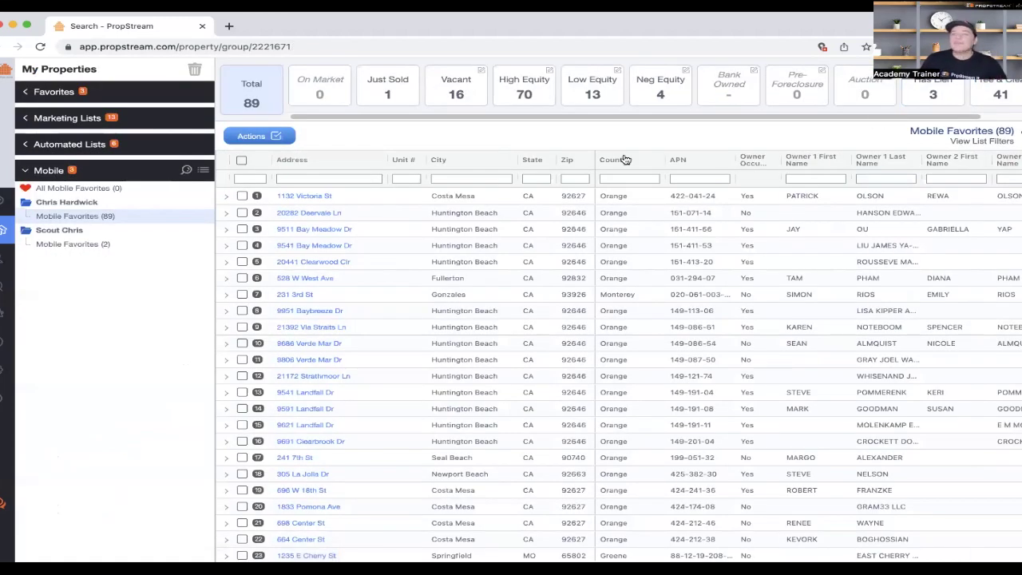